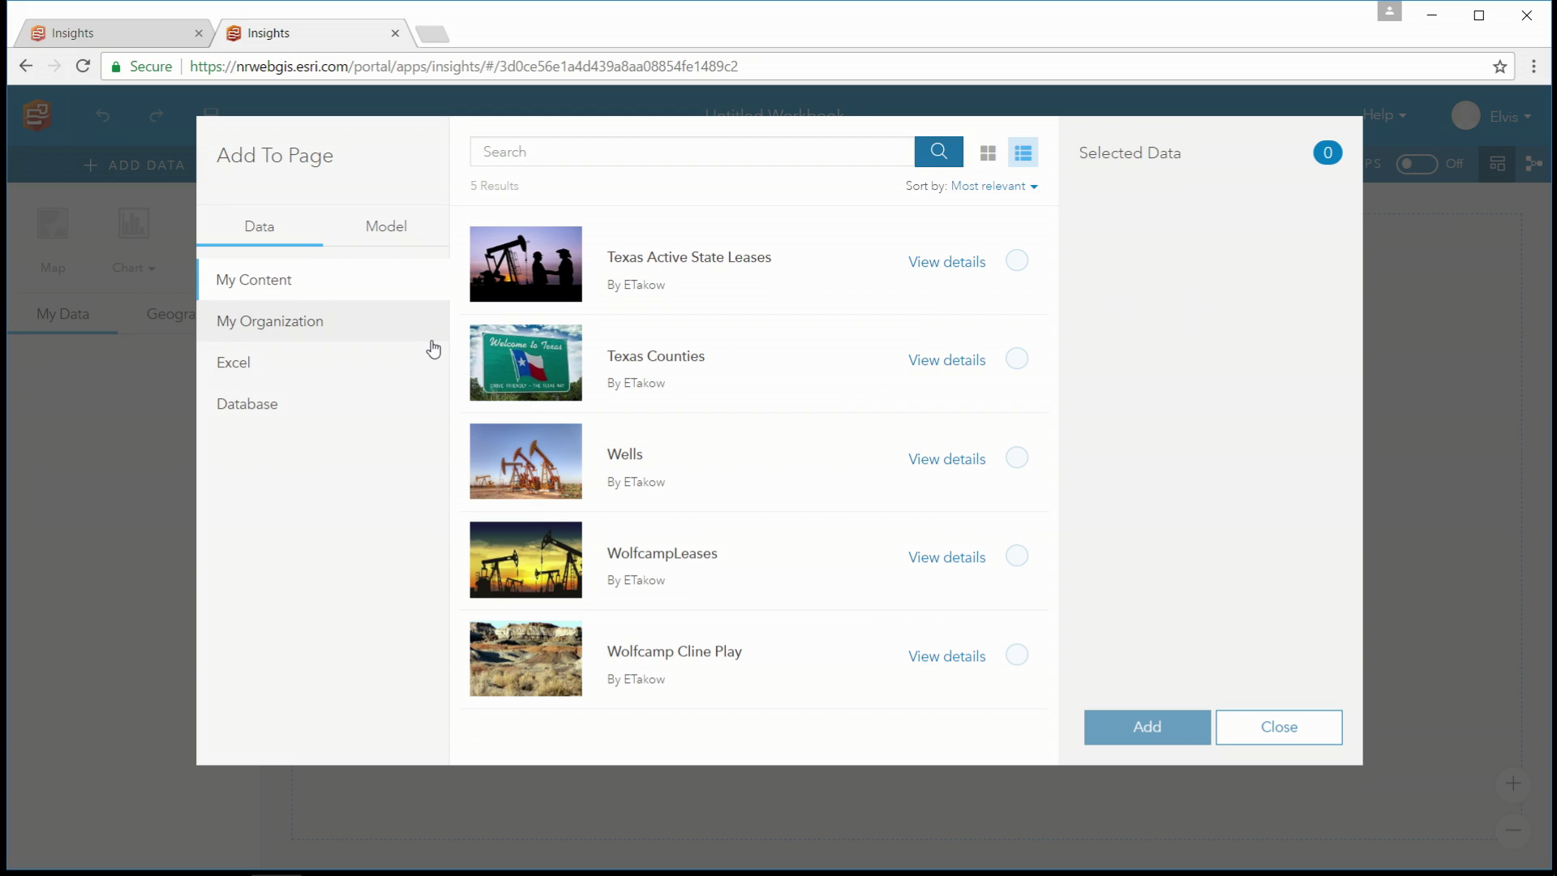
- Add the Excel file Permits_PermianBasin.xlsx from the computer to the workbook page
left_click(237, 371)
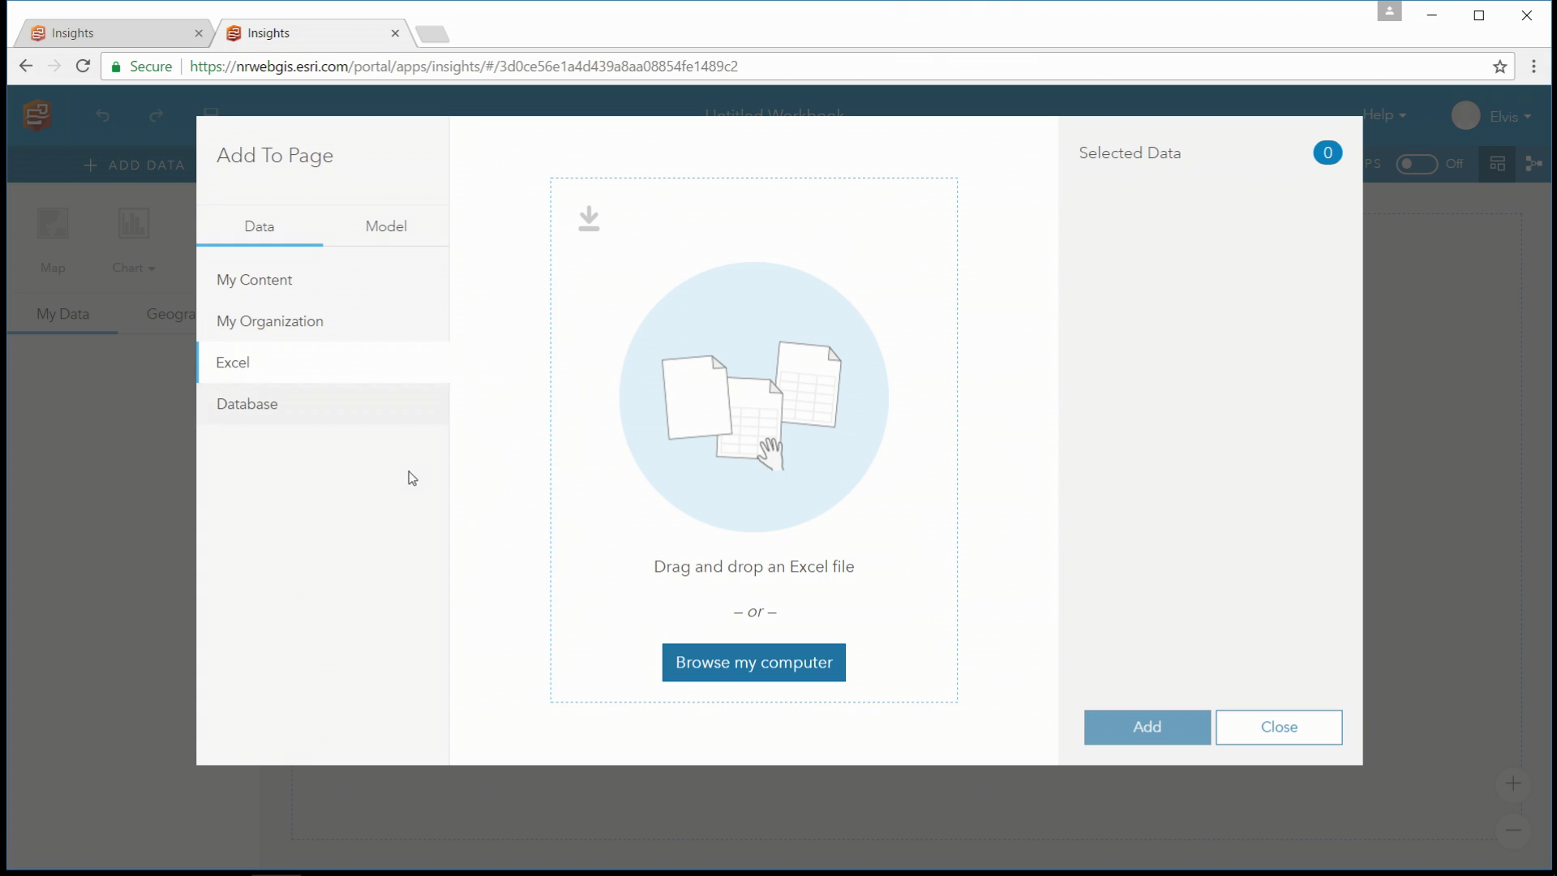
left_click(760, 661)
left_click(281, 156)
left_click(613, 458)
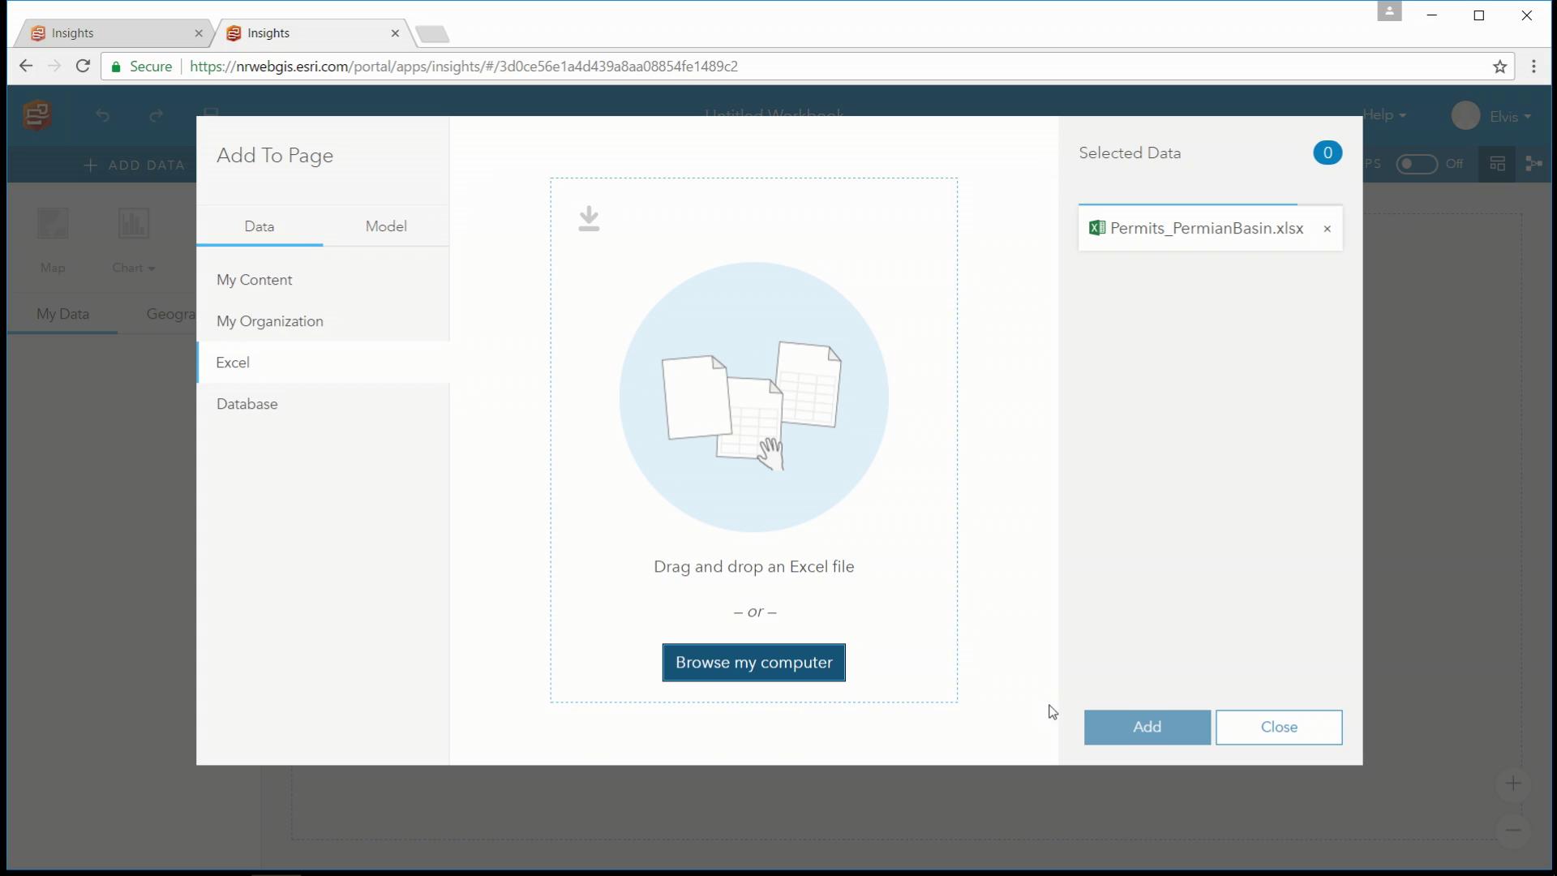
left_click(1121, 739)
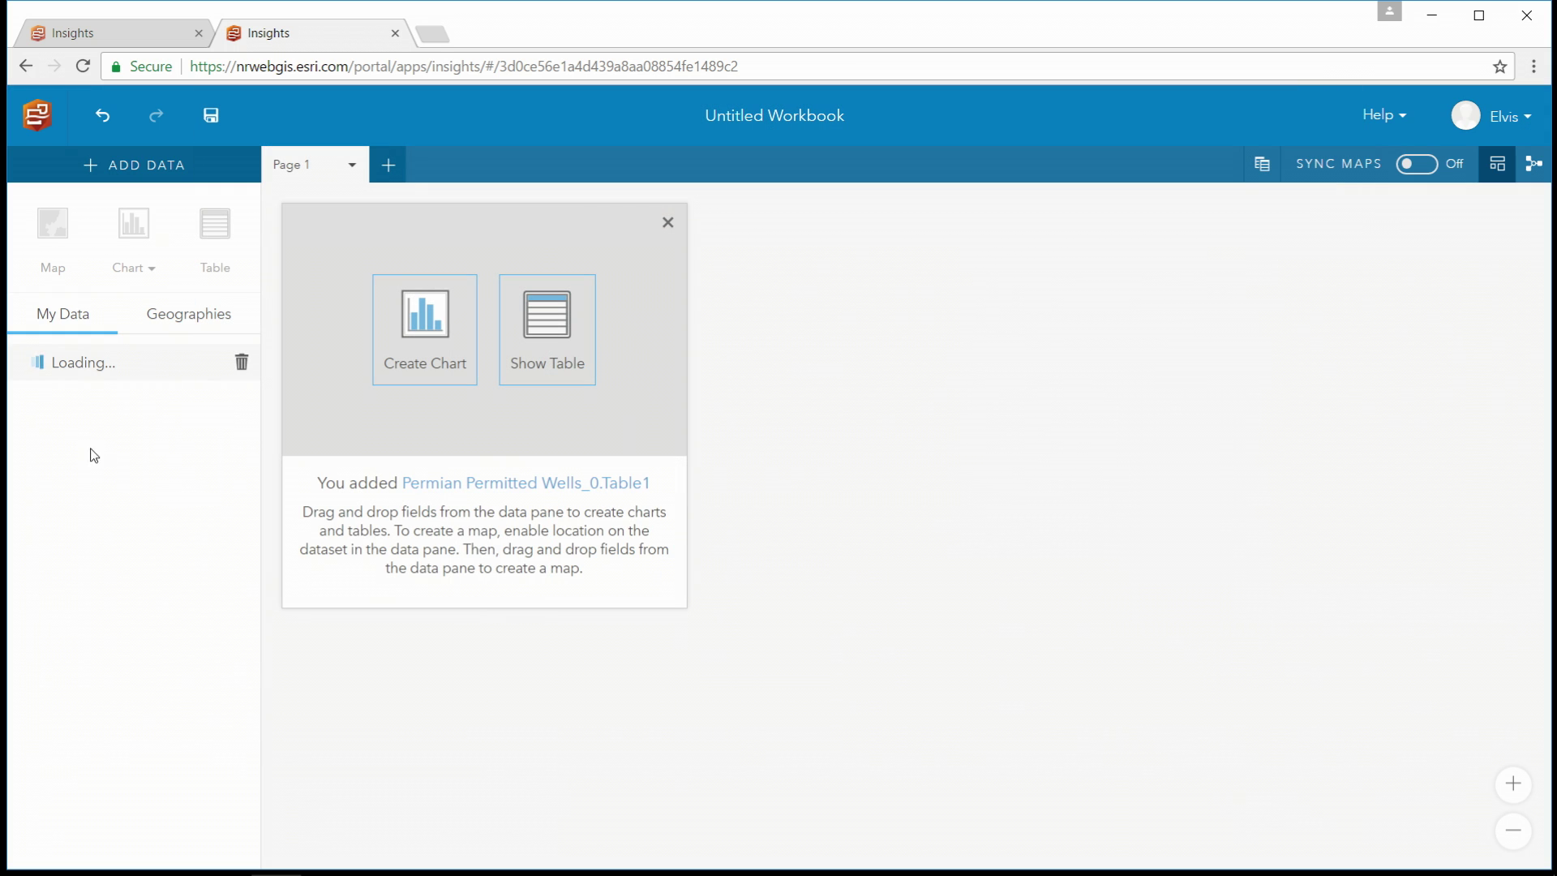
- Enable location on Permian Permitted Wells_0.Table1 from its x and y fields in WGS84
left_click(24, 370)
left_click_drag(247, 430, 240, 657)
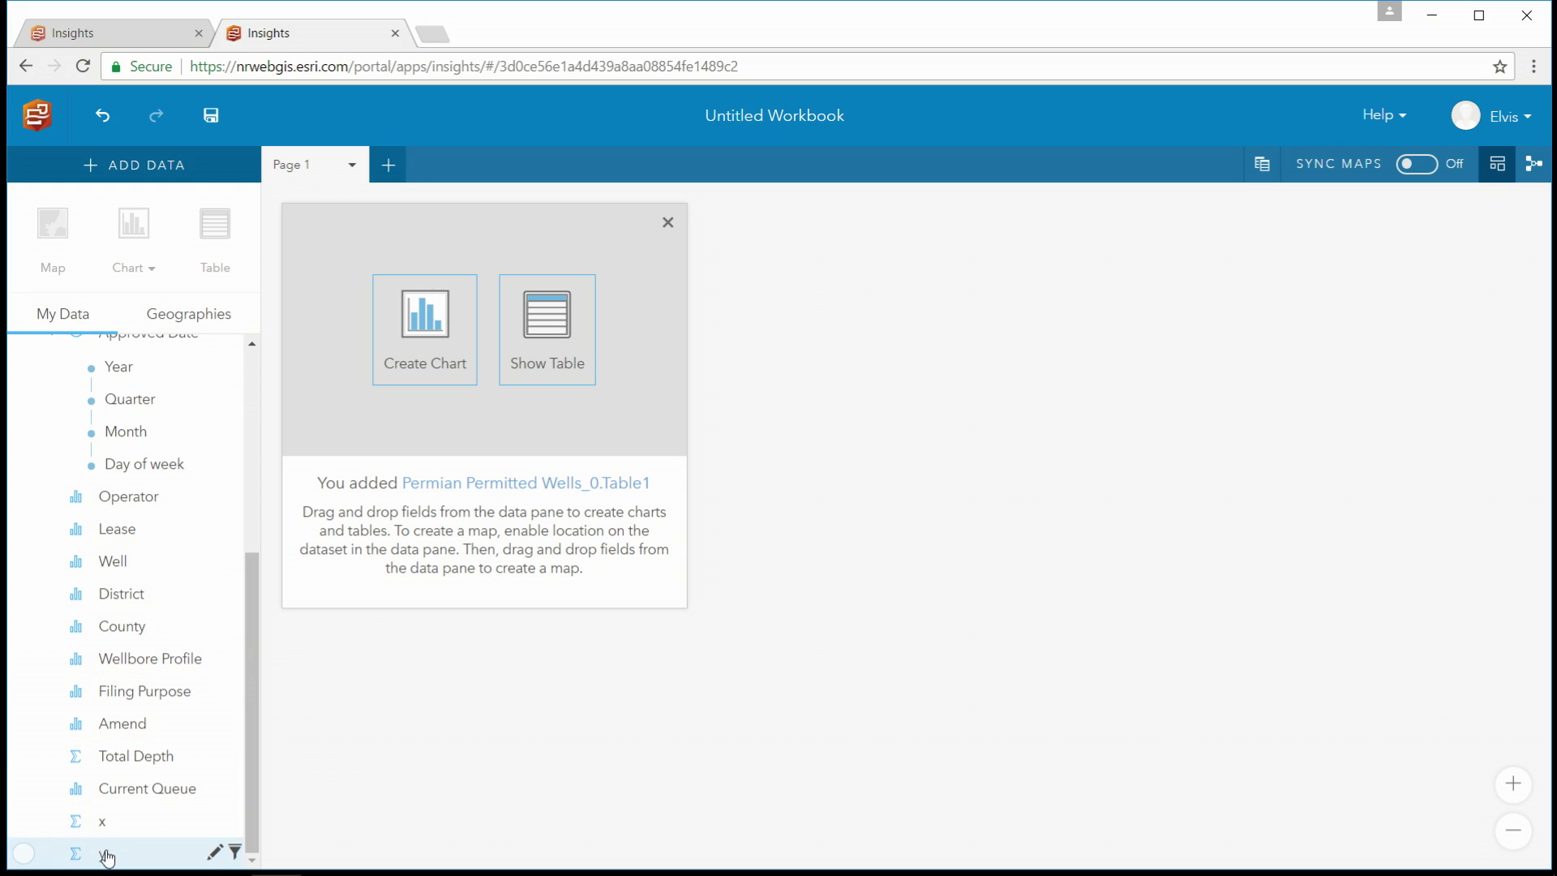
left_click_drag(249, 707, 247, 472)
left_click(235, 360)
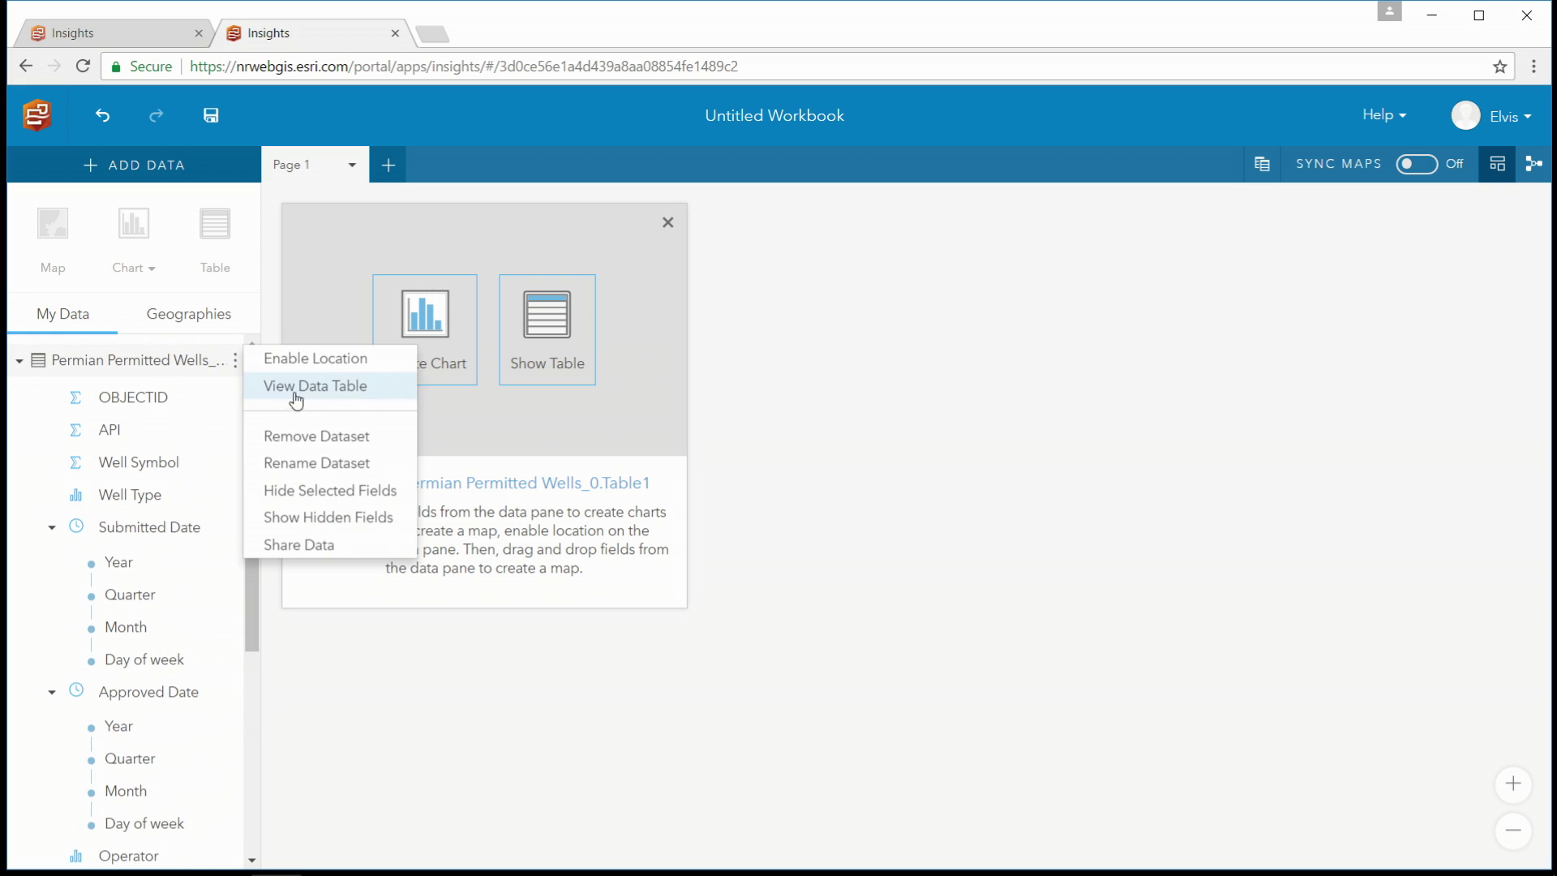
left_click(323, 361)
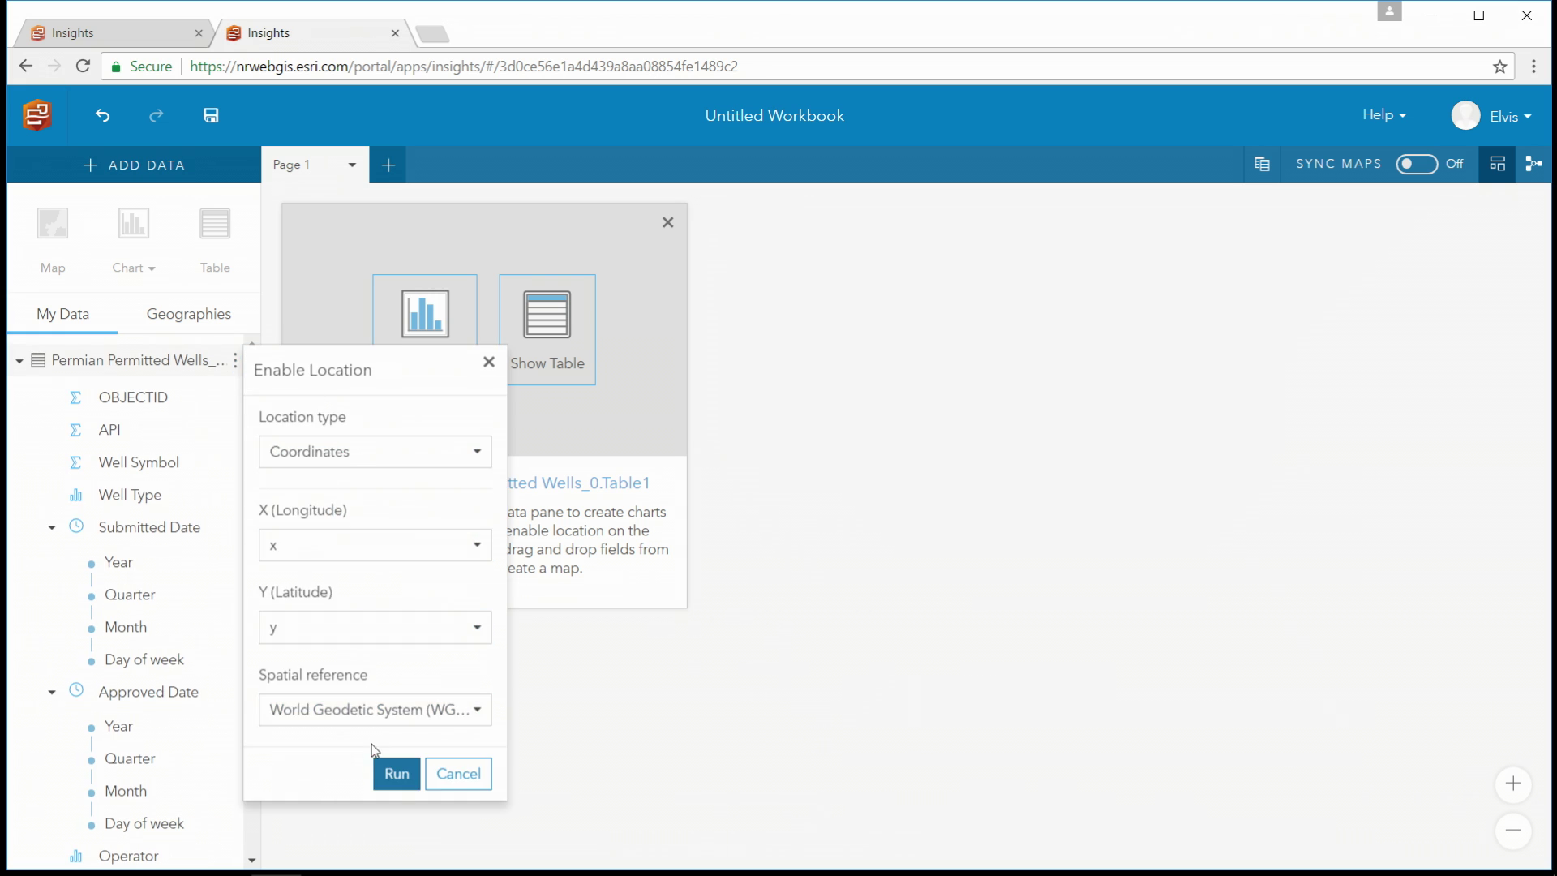
left_click(396, 774)
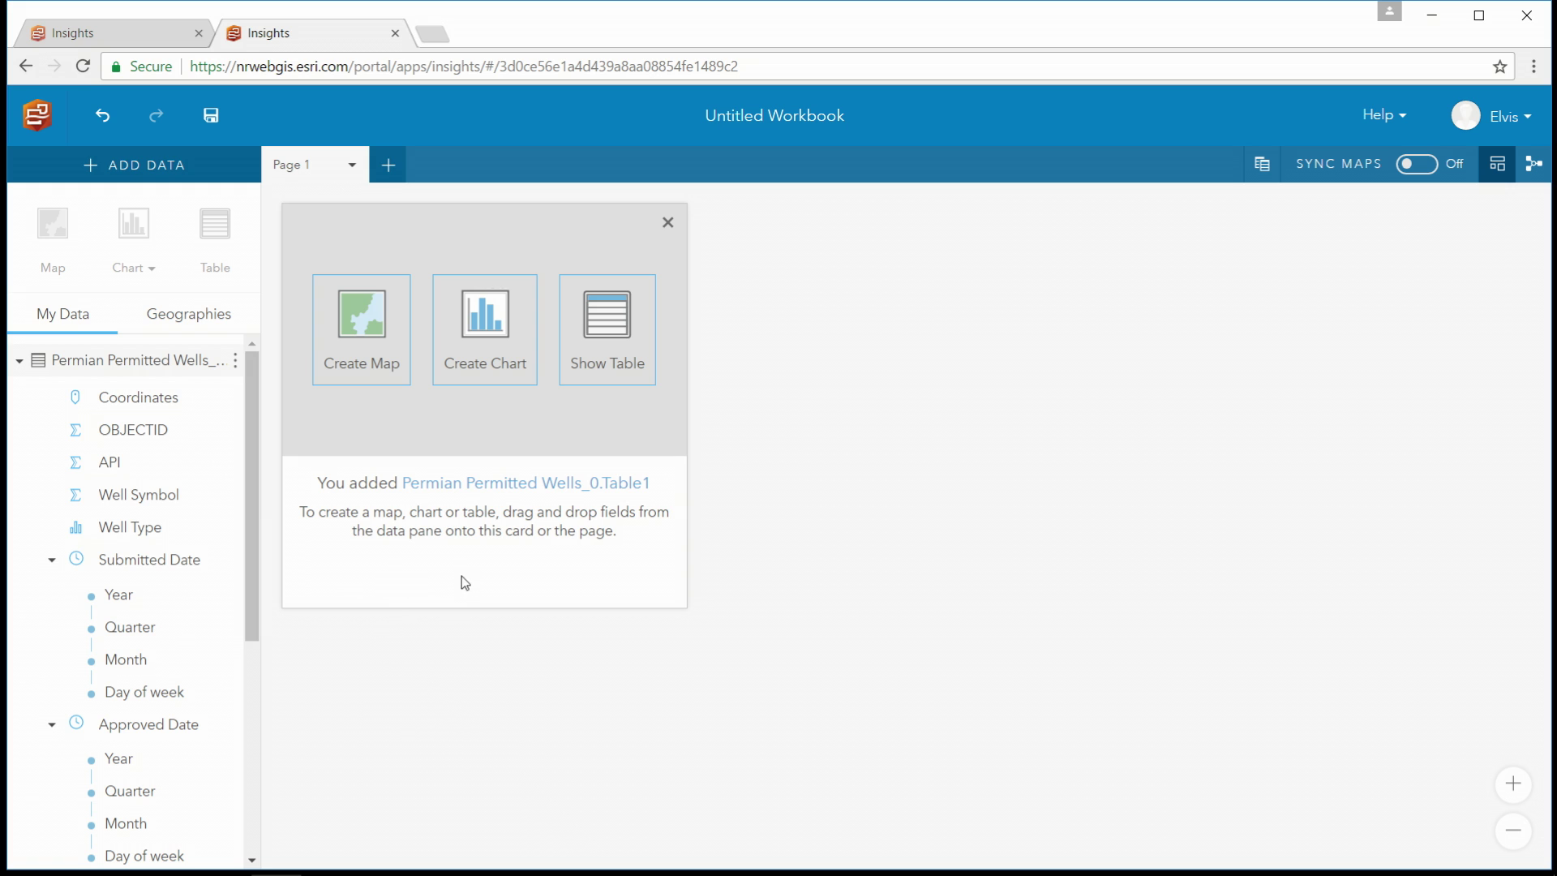
- Map the permitted wells as points from the Coordinates field
left_click(24, 398)
left_click_drag(24, 399, 372, 358)
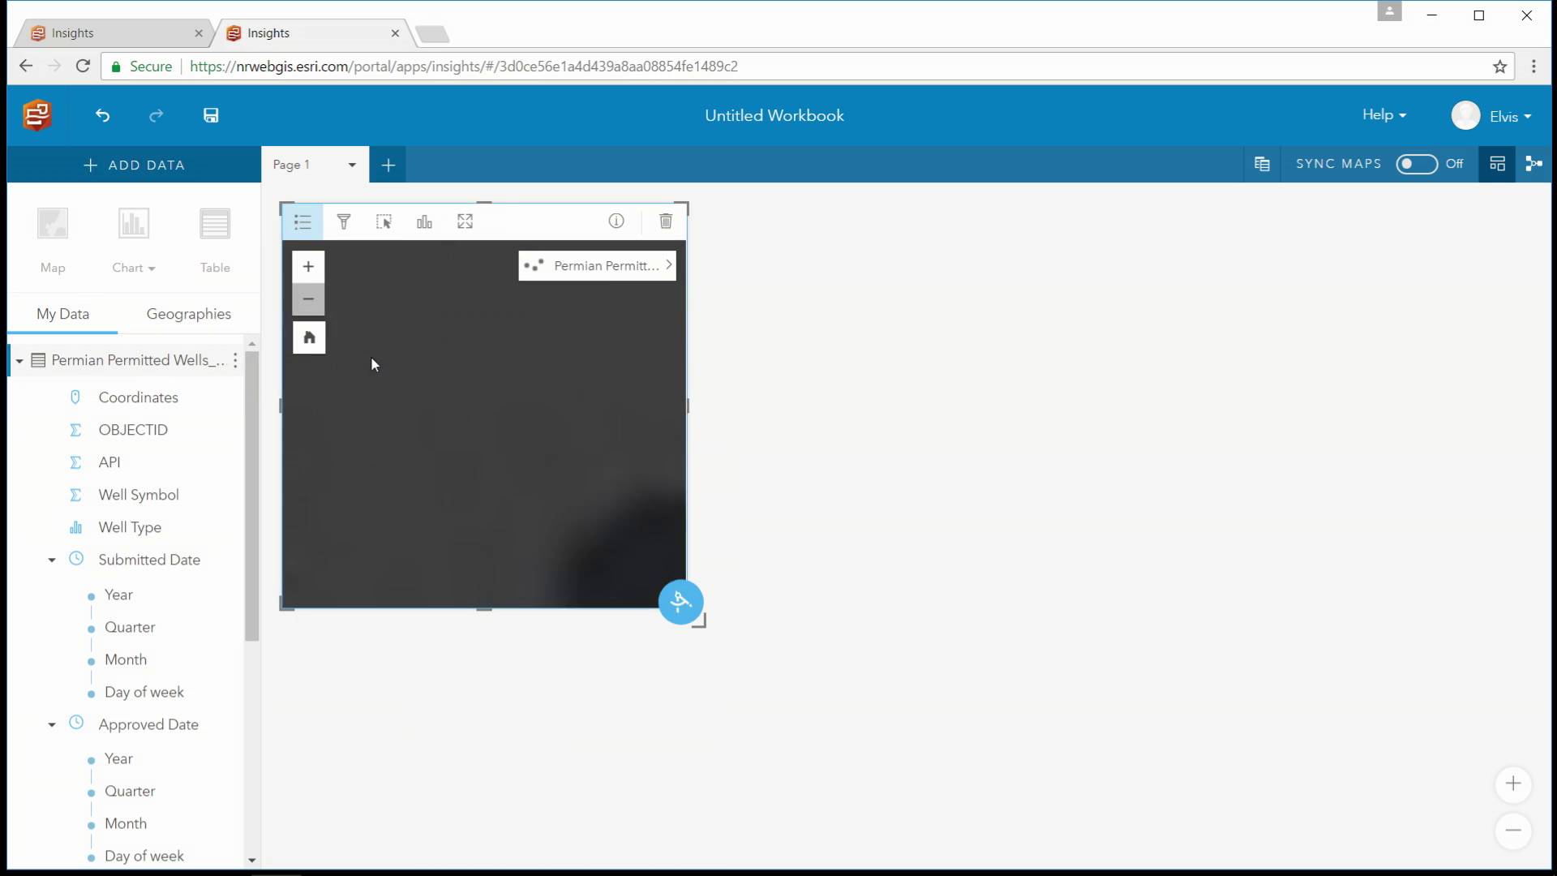
left_click_drag(260, 638, 261, 815)
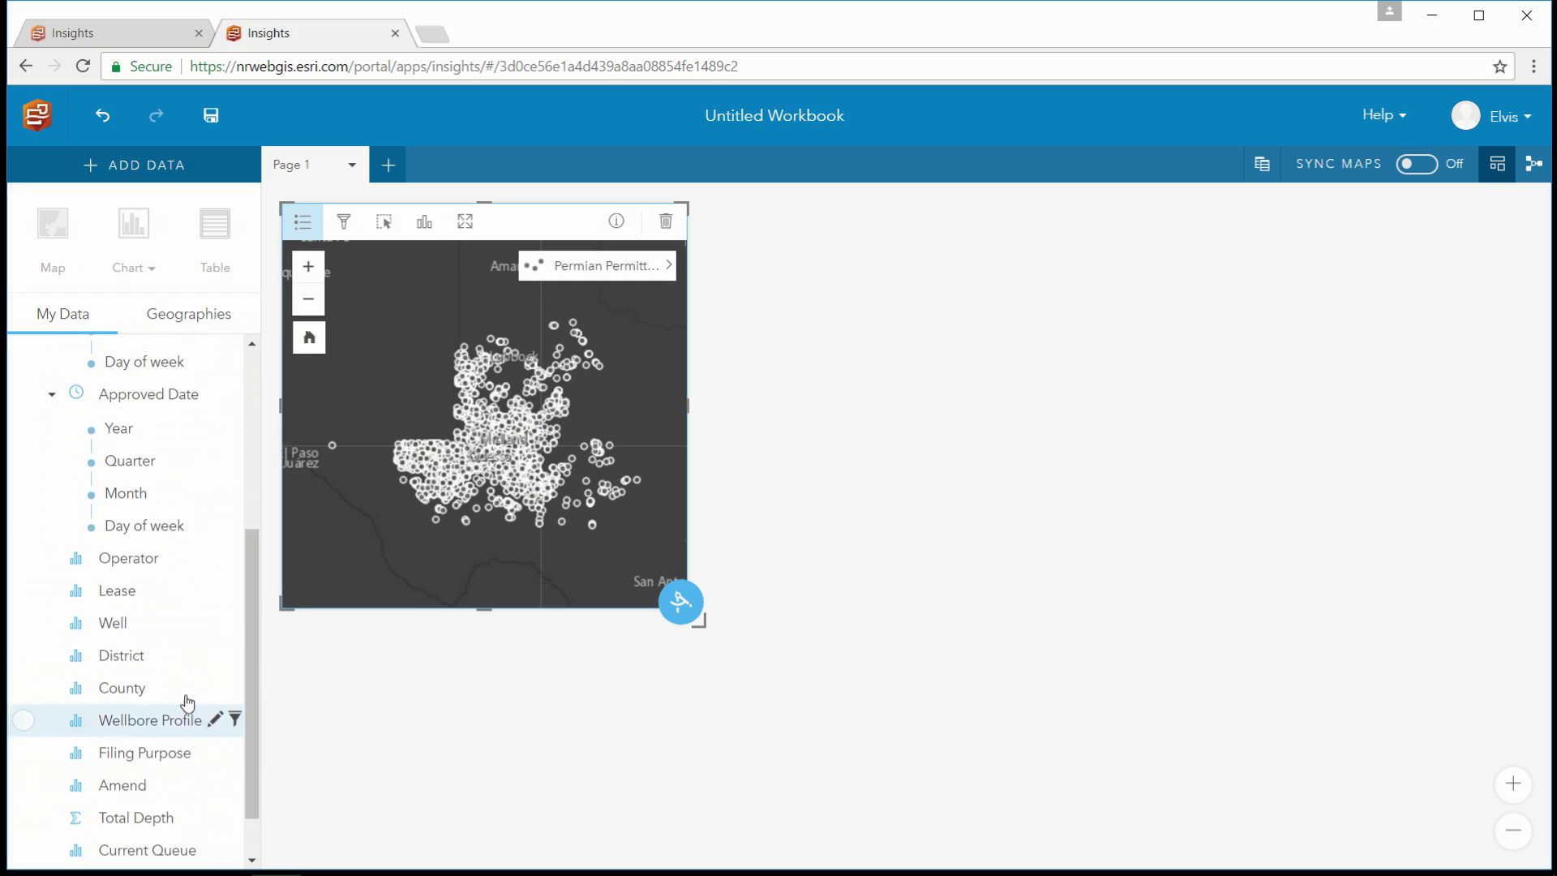
- Create a treemap of well counts by Operator, briefly highlighting PIONEER and ENDEAVOR
left_click(27, 565)
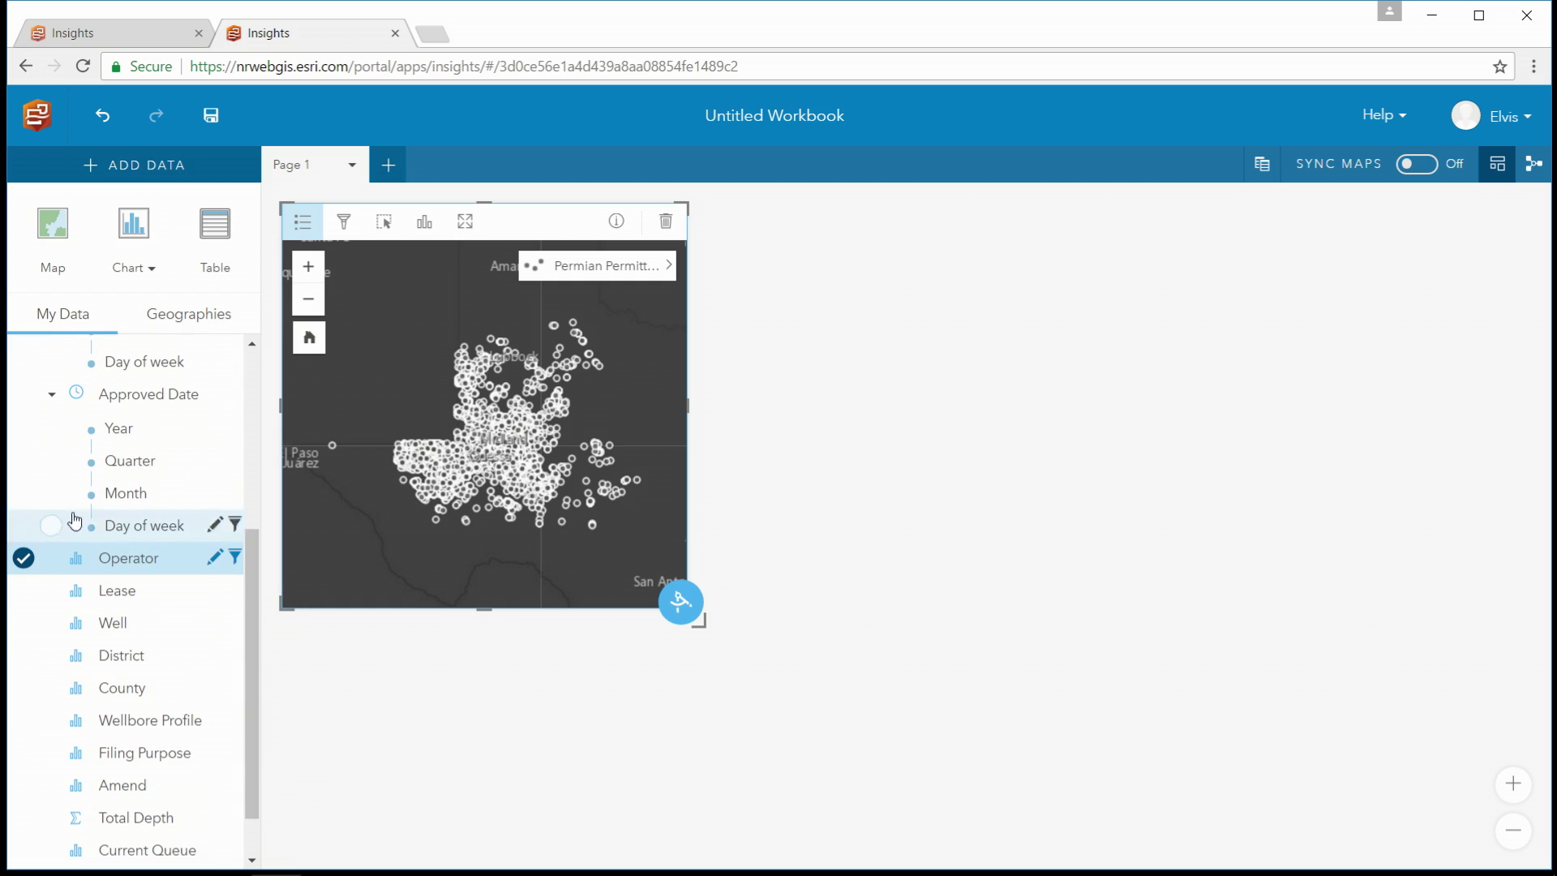
left_click(152, 274)
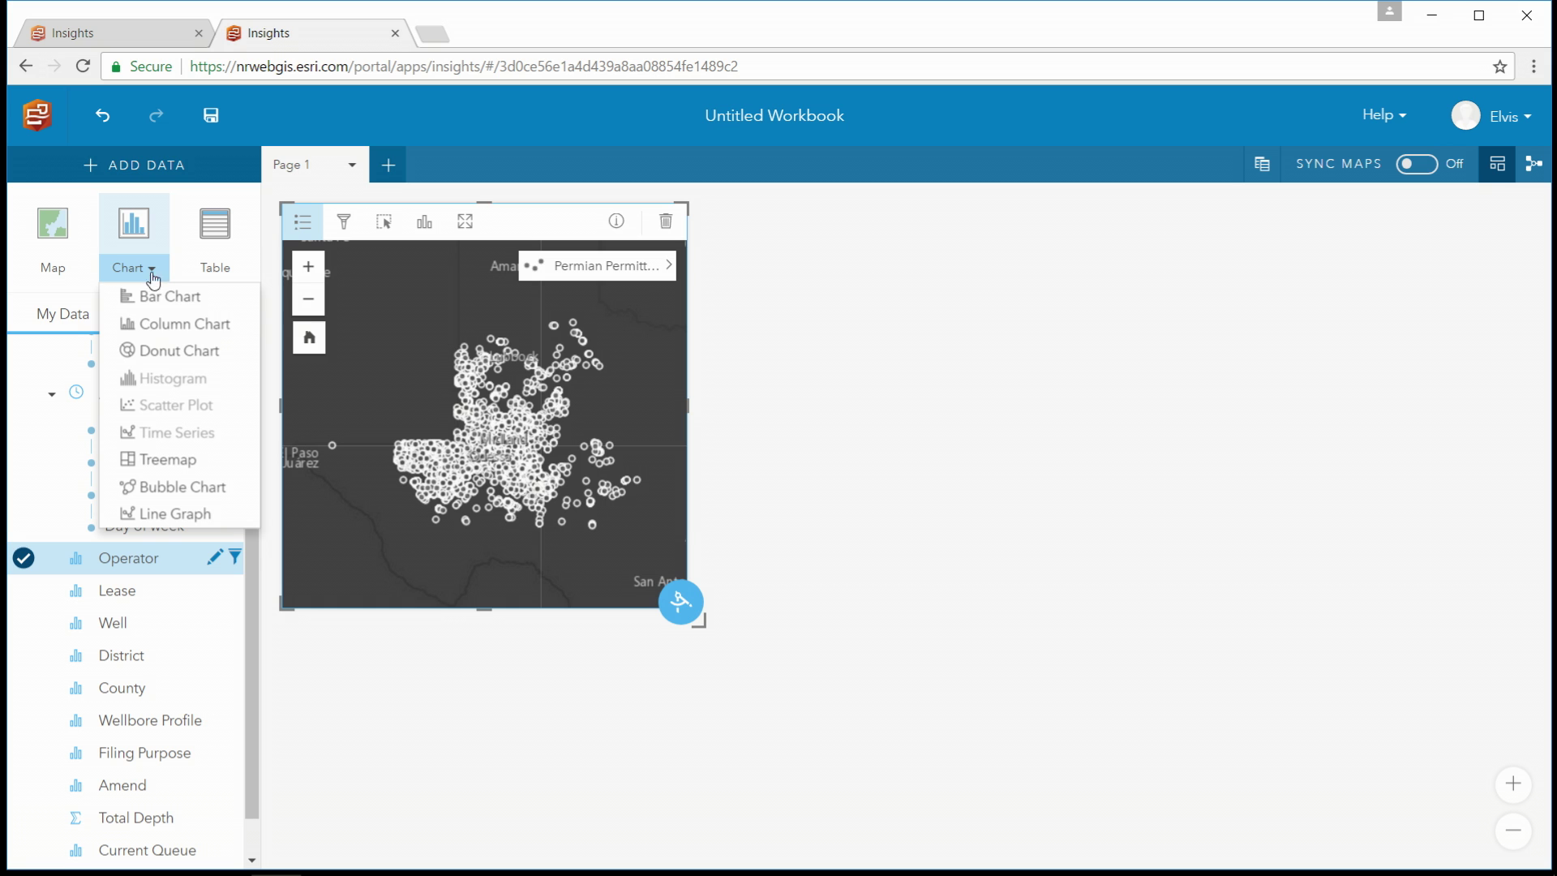
left_click(168, 460)
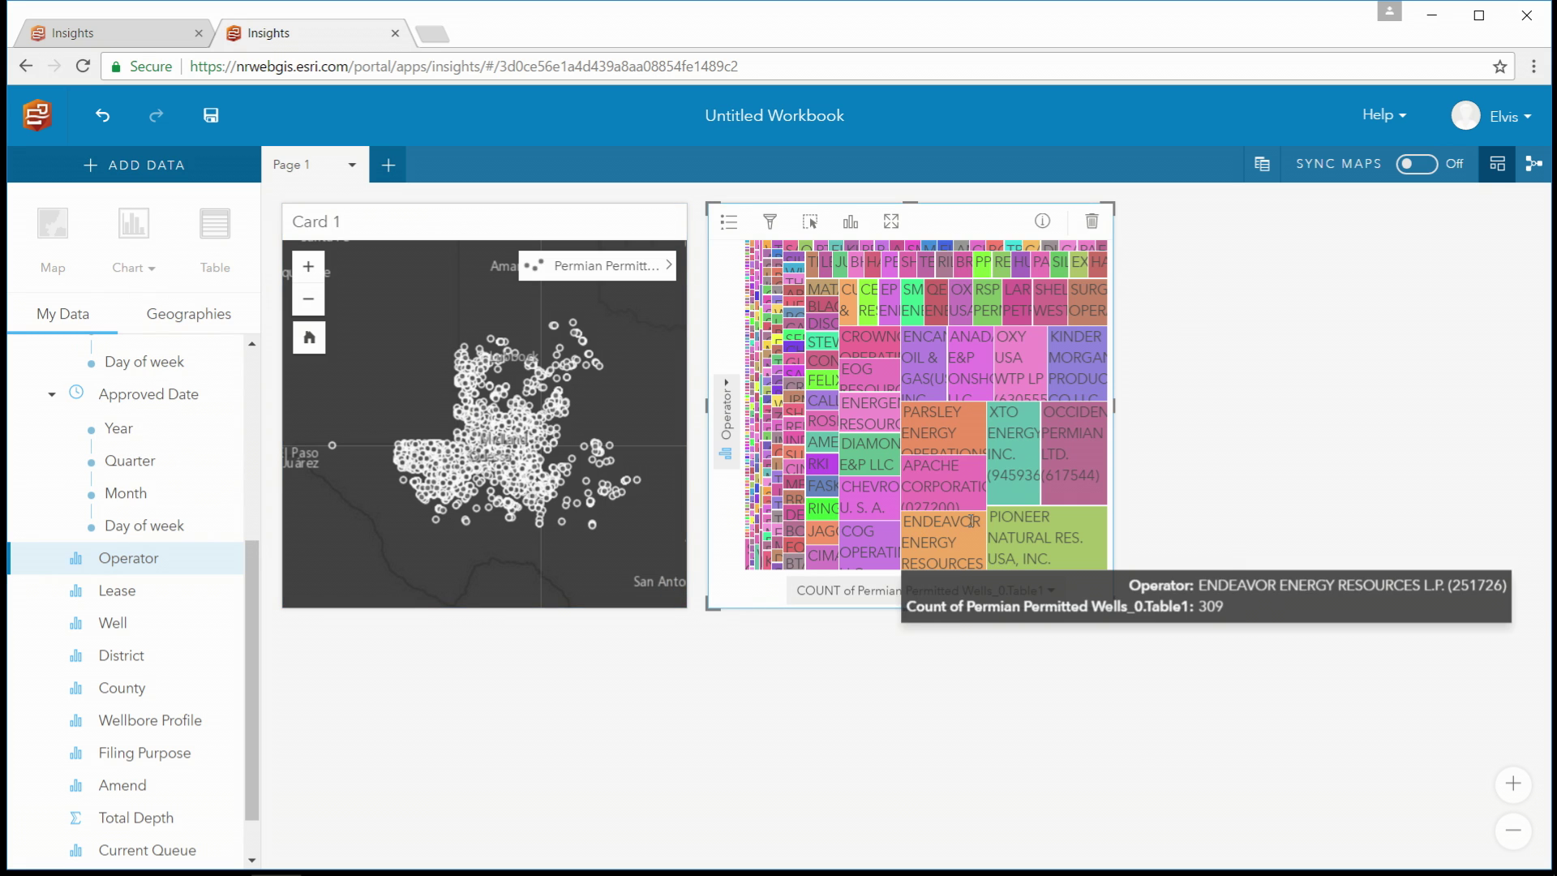
left_click(1022, 542)
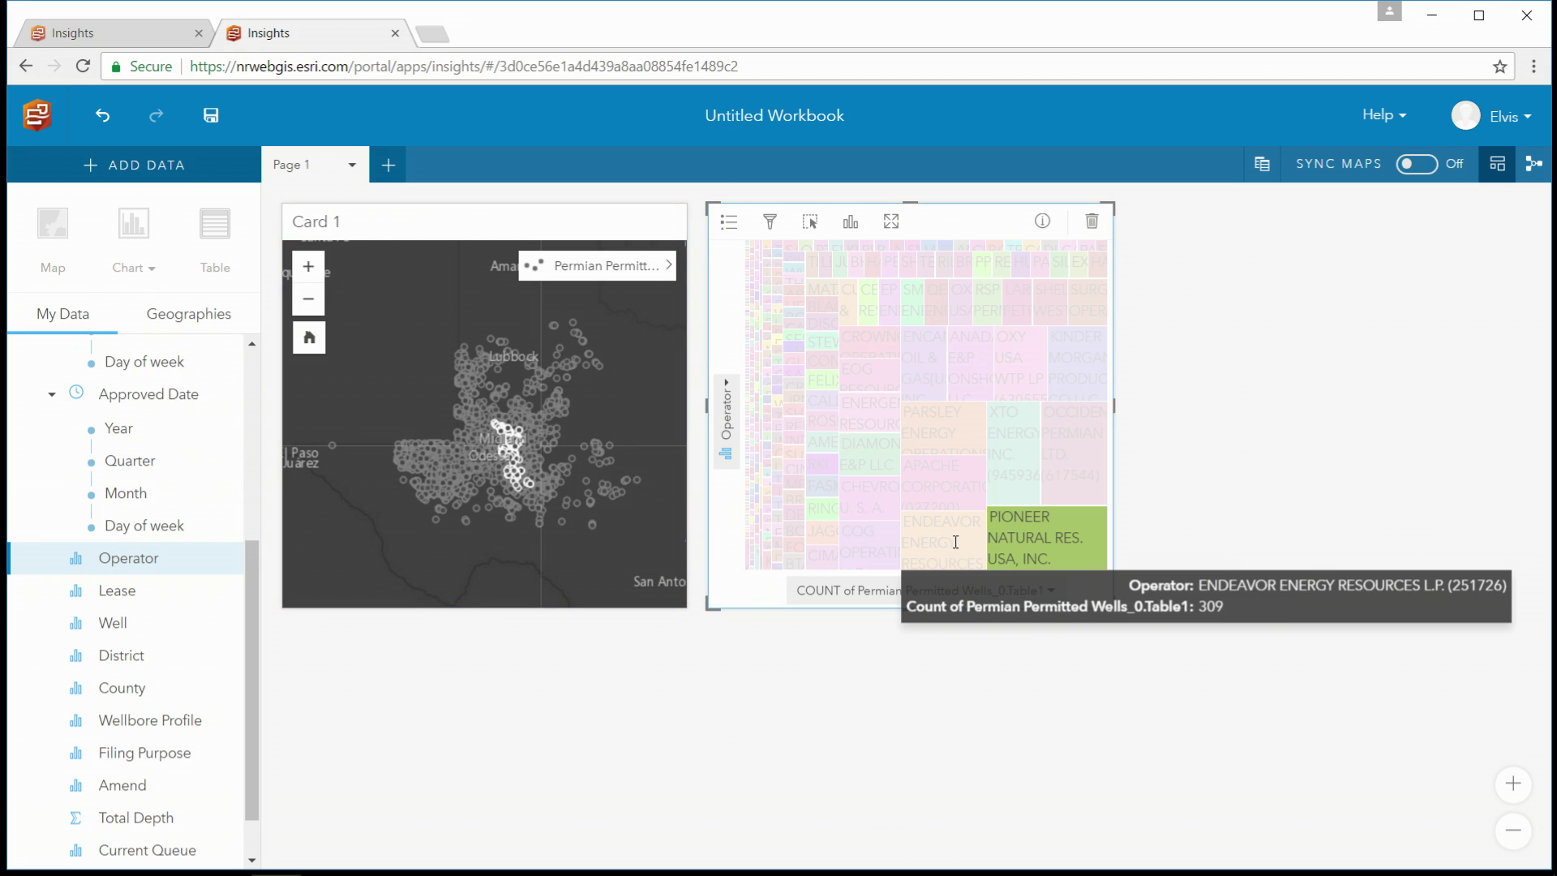
left_click(949, 541)
left_click(663, 541)
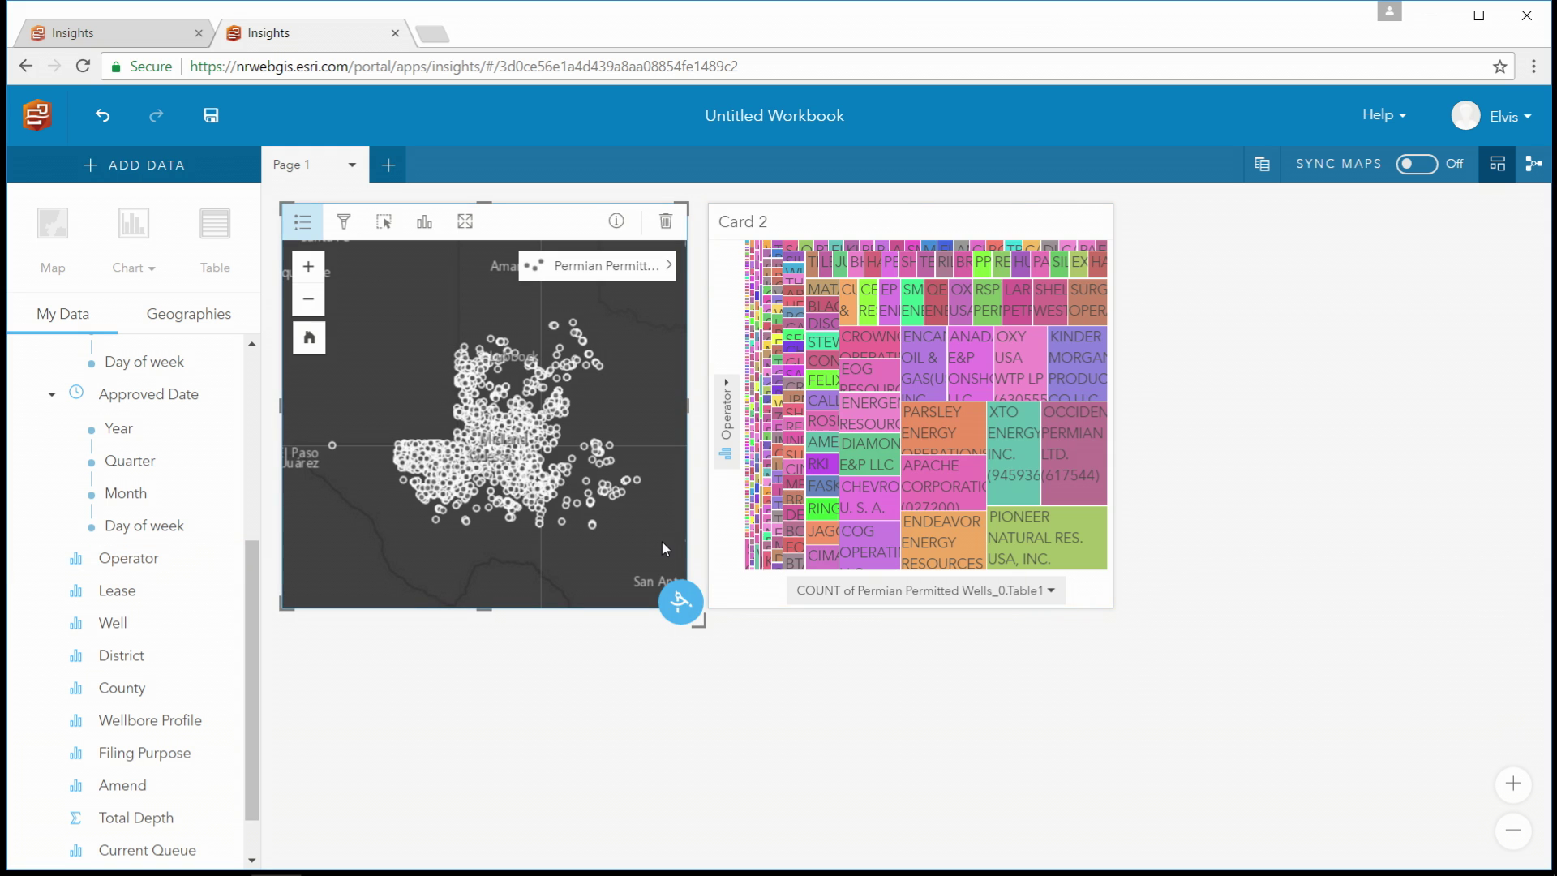
- Build a column chart of well counts by Operator and Filing Purpose
left_click(23, 754)
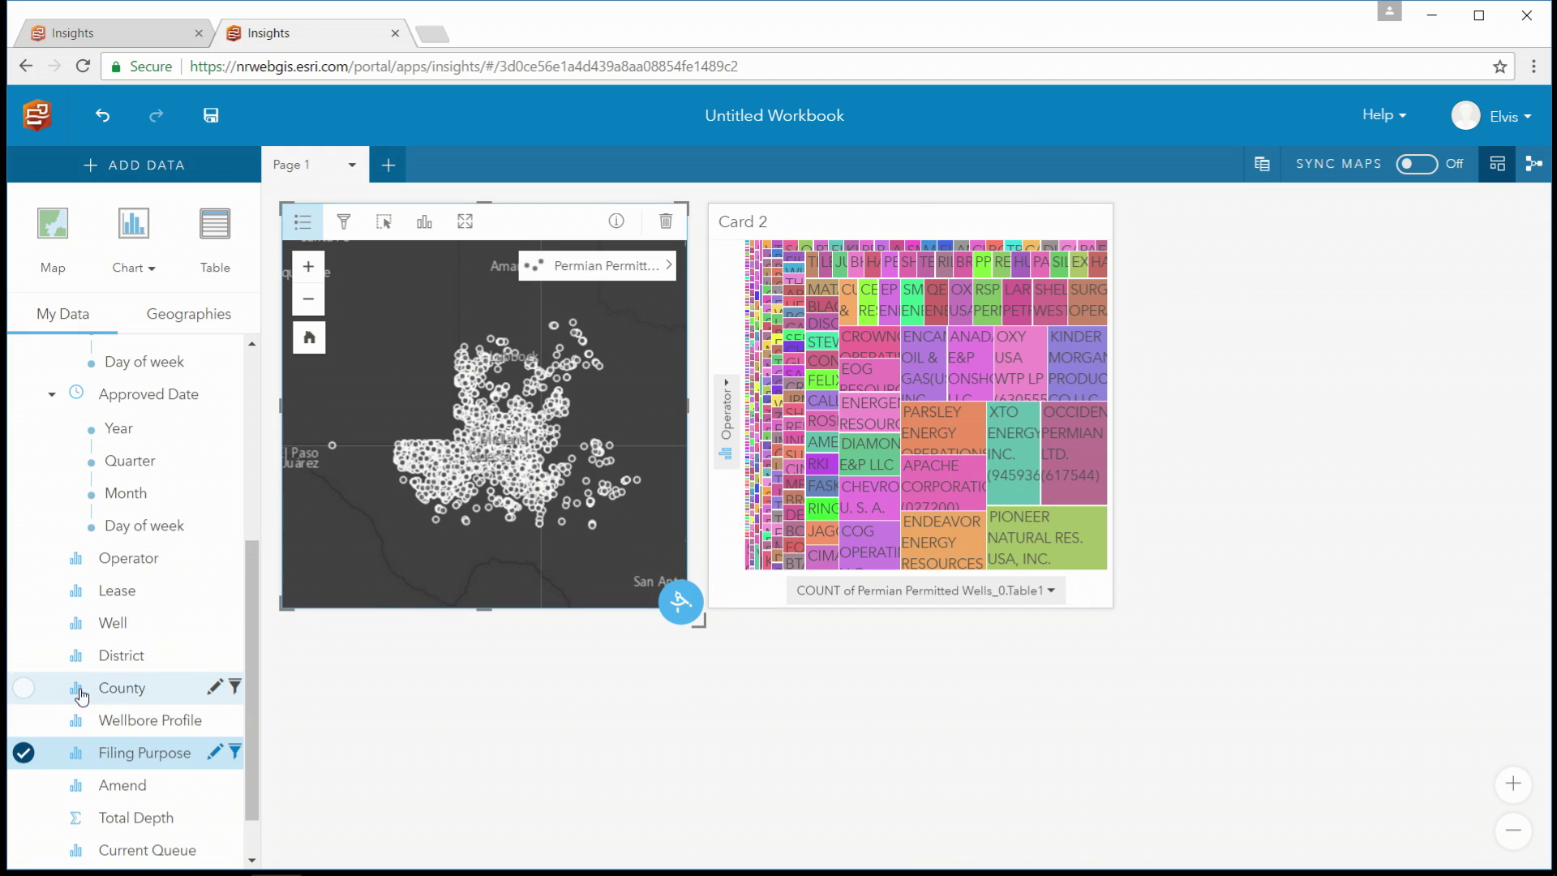
left_click(25, 560)
left_click(146, 268)
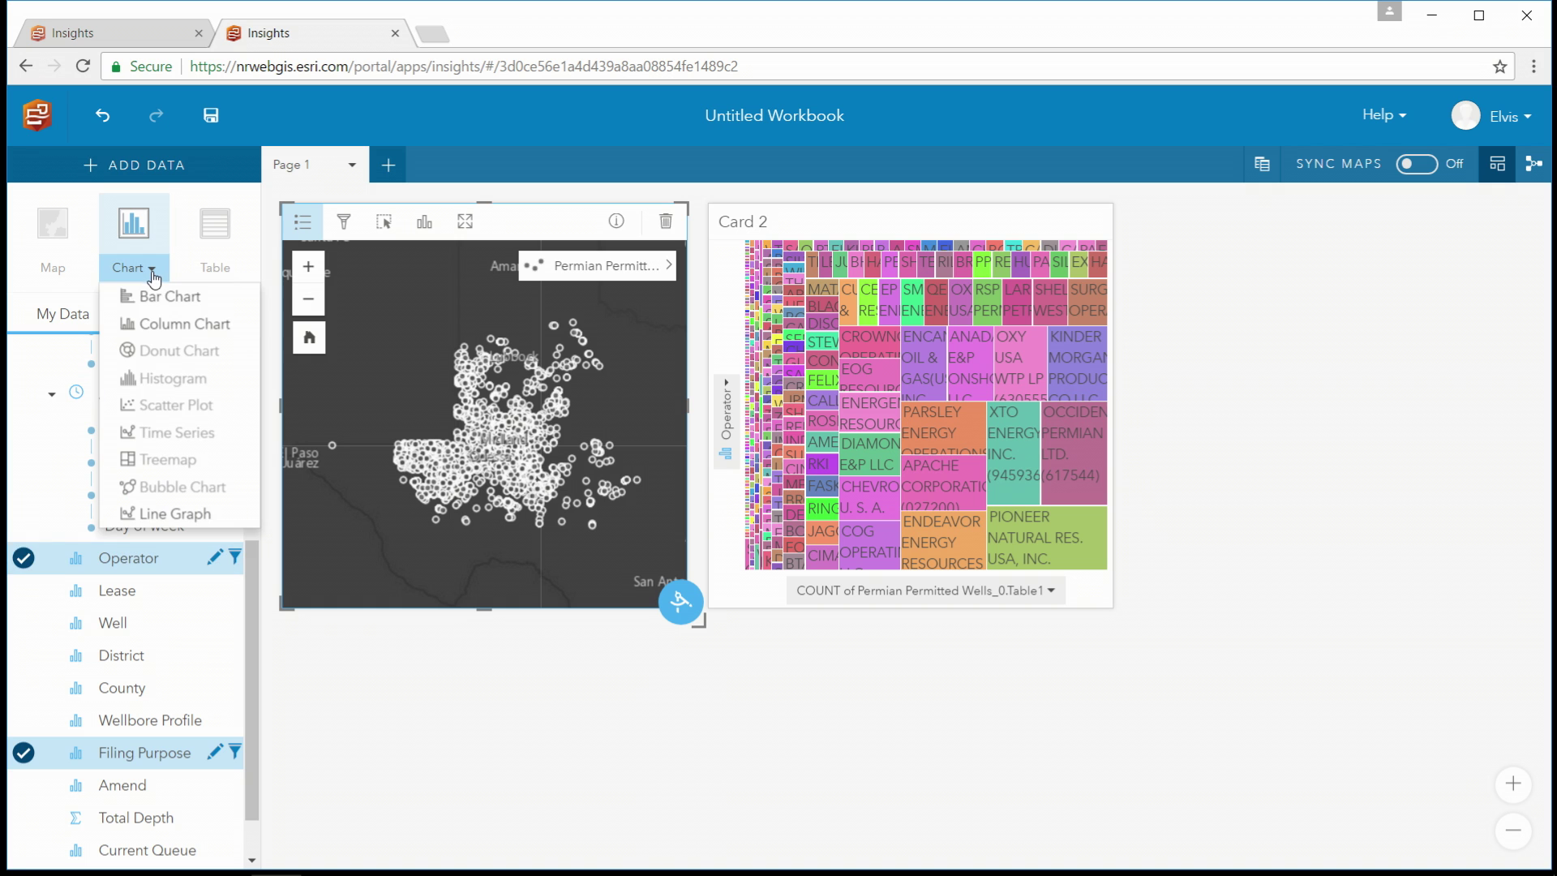
left_click(167, 325)
- Place the column chart right of the treemap and convert it to a summary table totalling 7,112
left_click_drag(581, 656, 1398, 249)
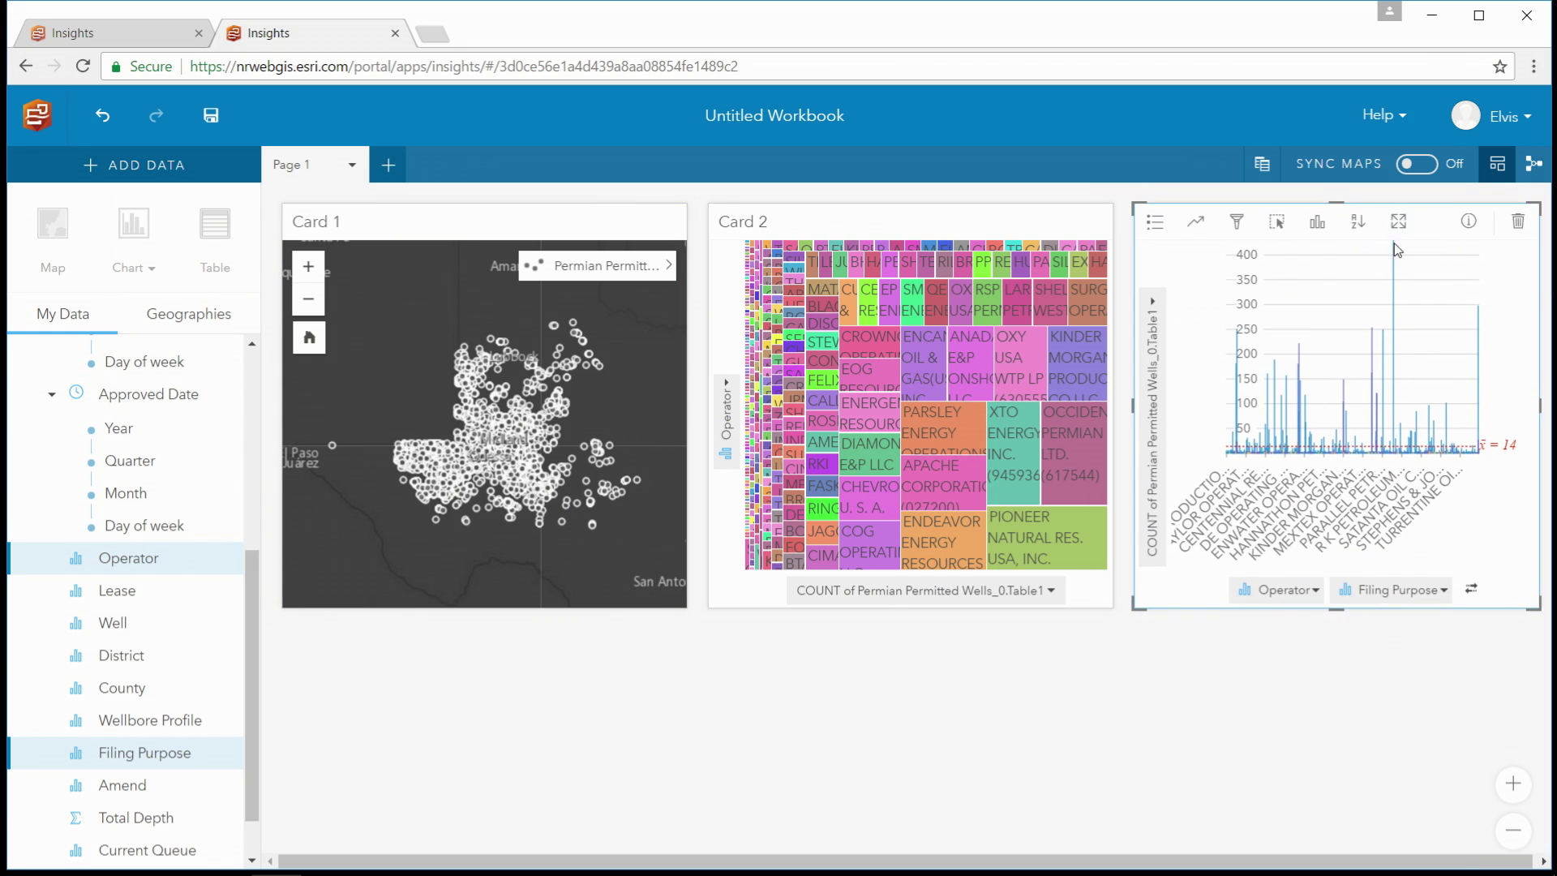
left_click(1317, 220)
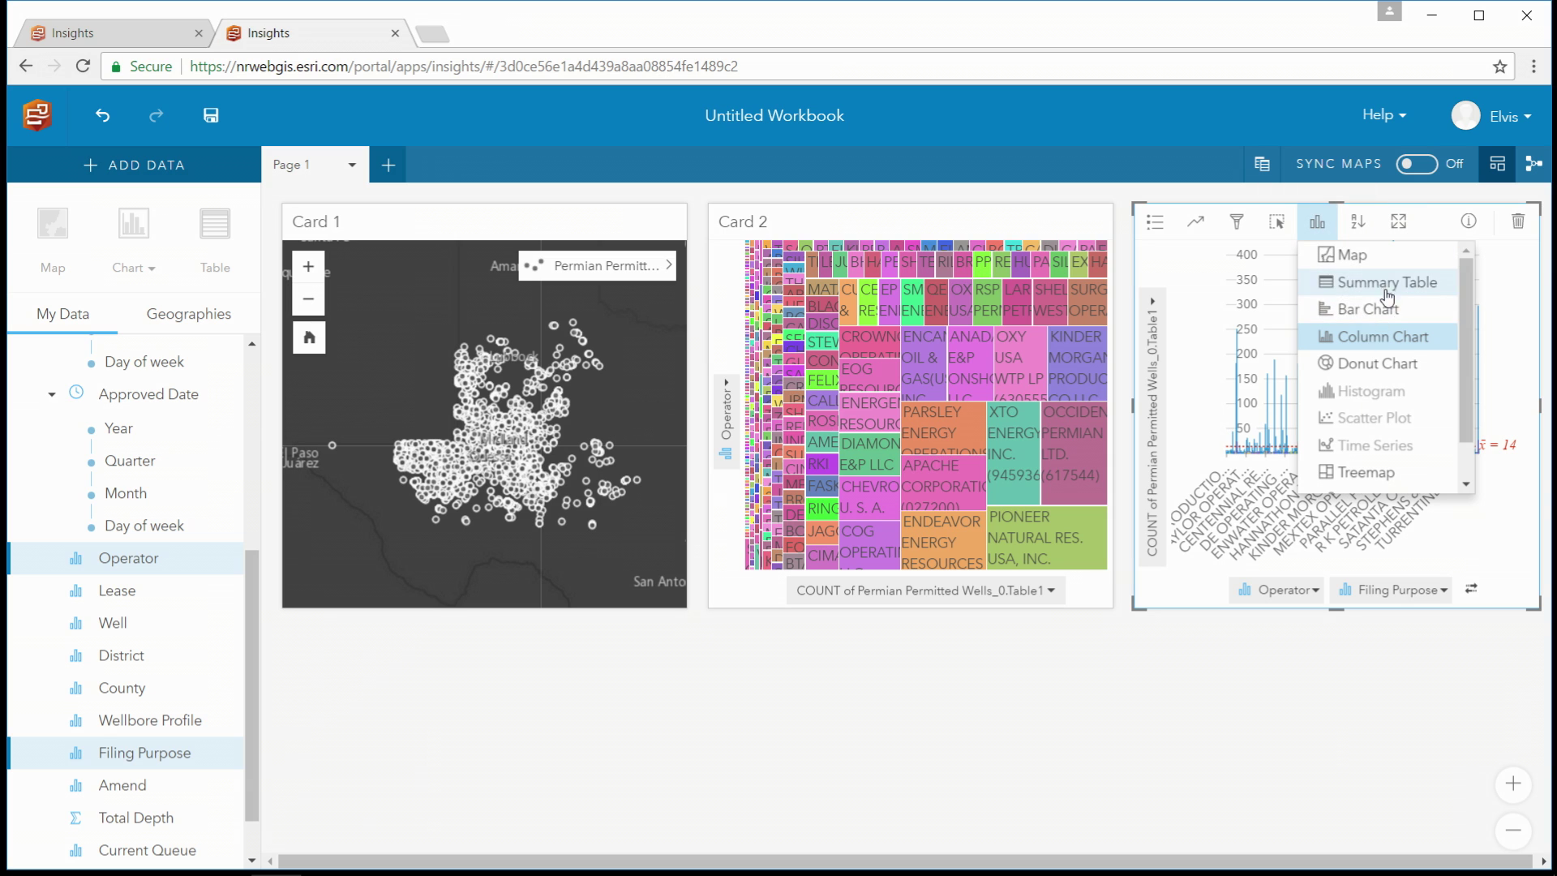
left_click(1388, 284)
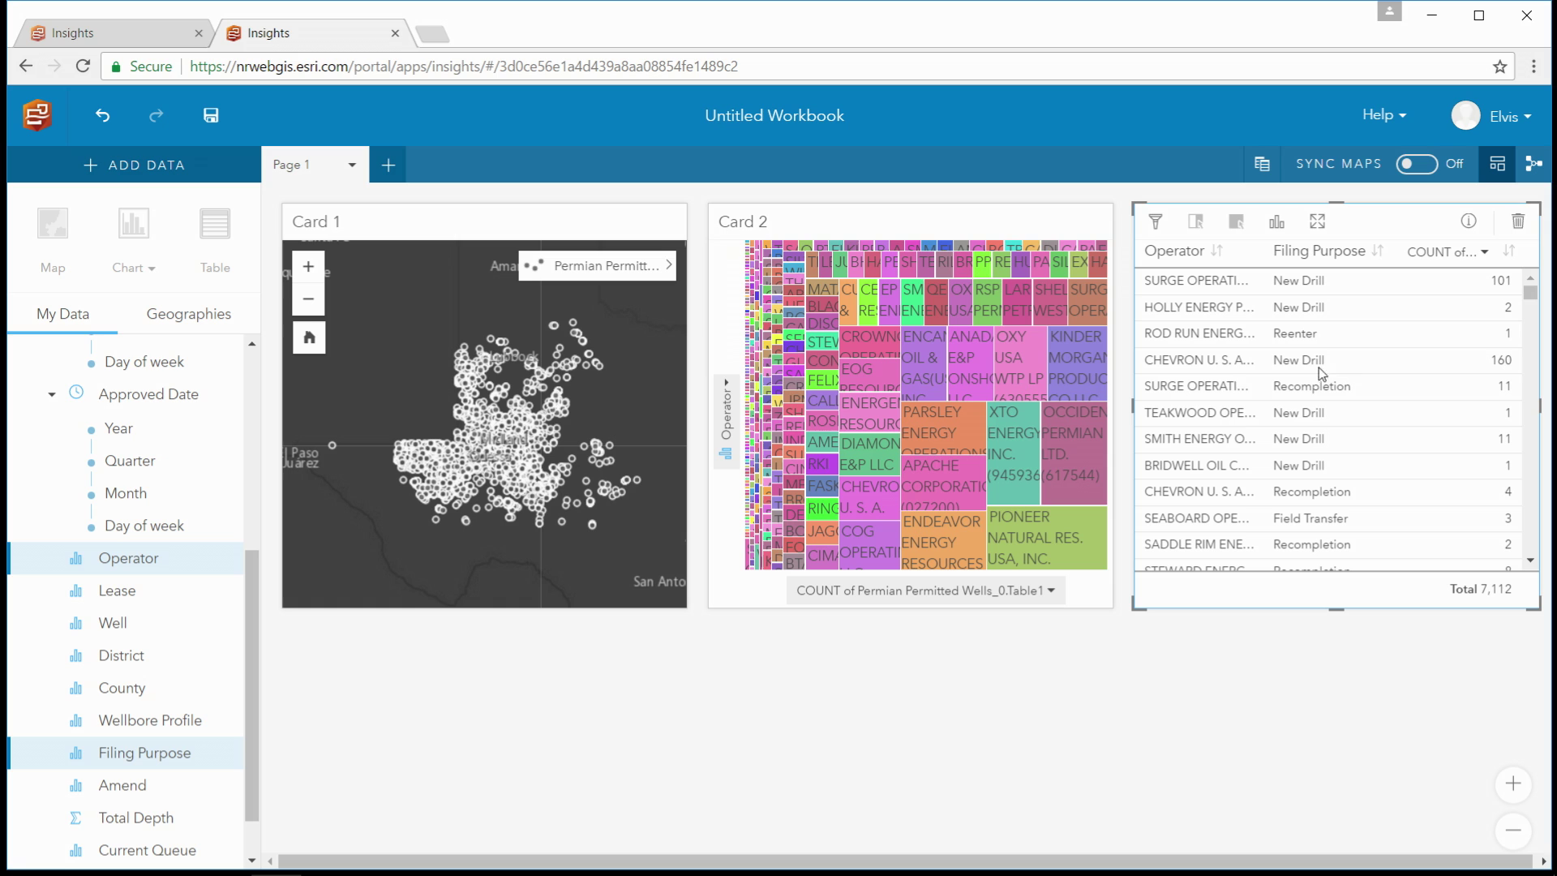
left_click(666, 280)
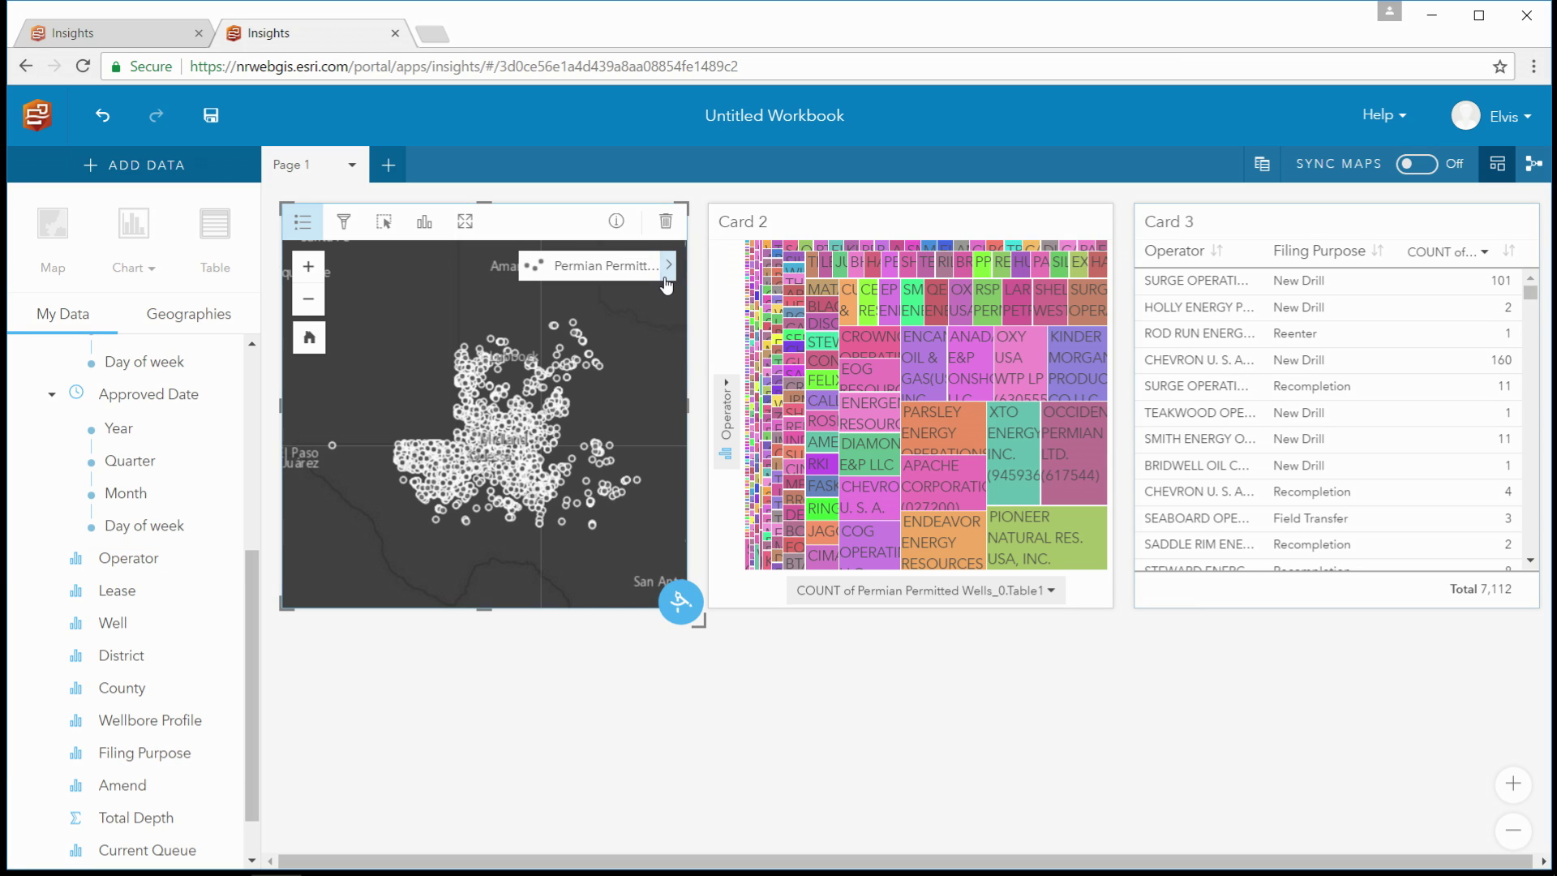
- Style the wells map by Well Type, previewing Dry Hole, Gas Well and Injection / Disposal highlights
left_click(912, 350)
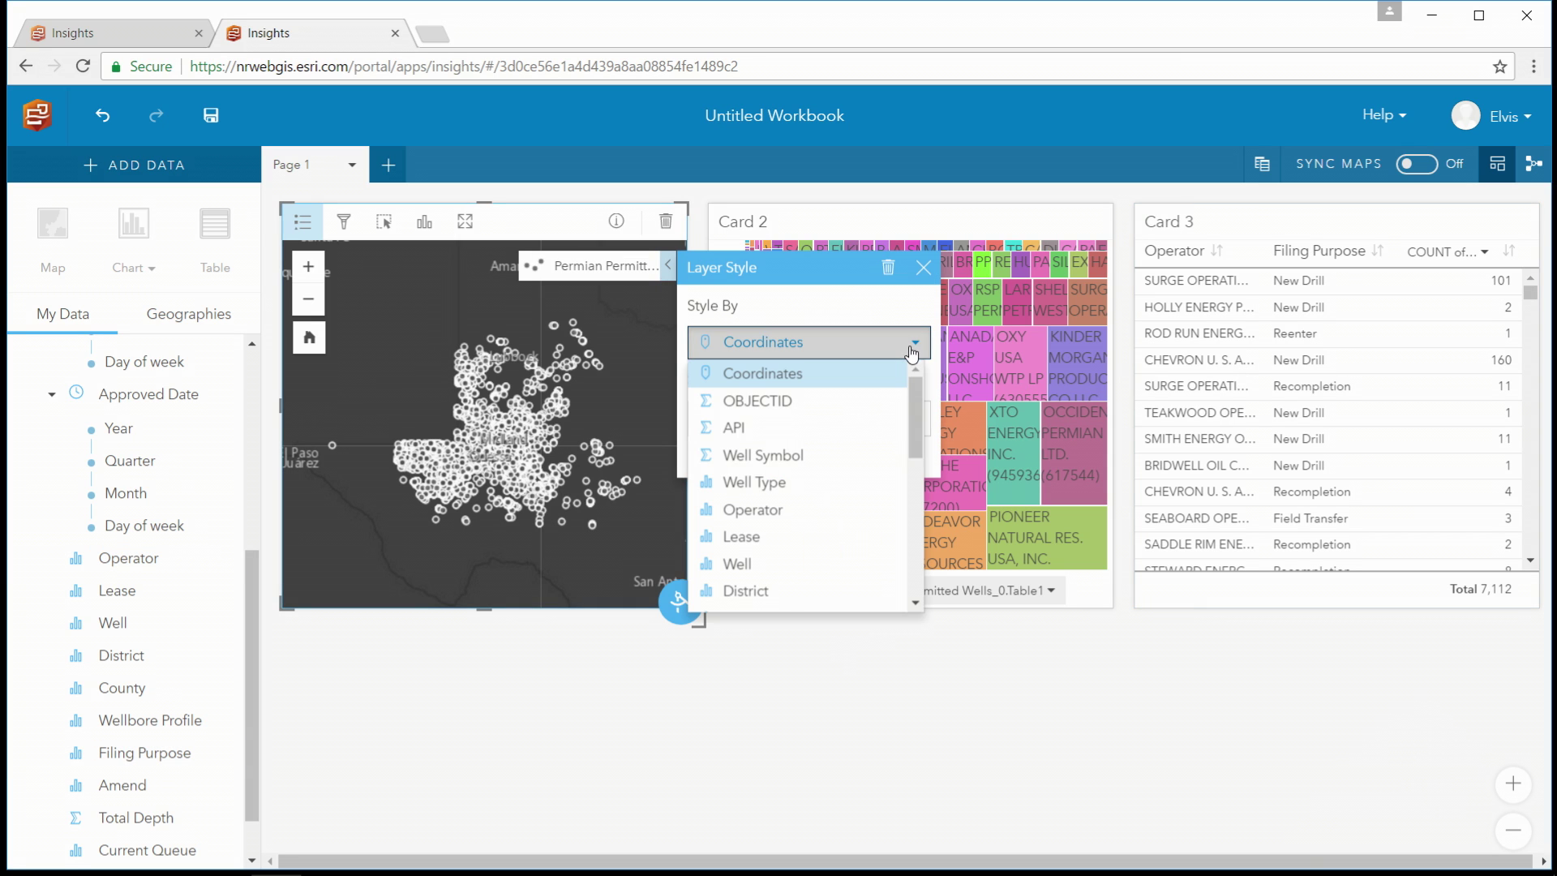
left_click_drag(918, 406, 911, 425)
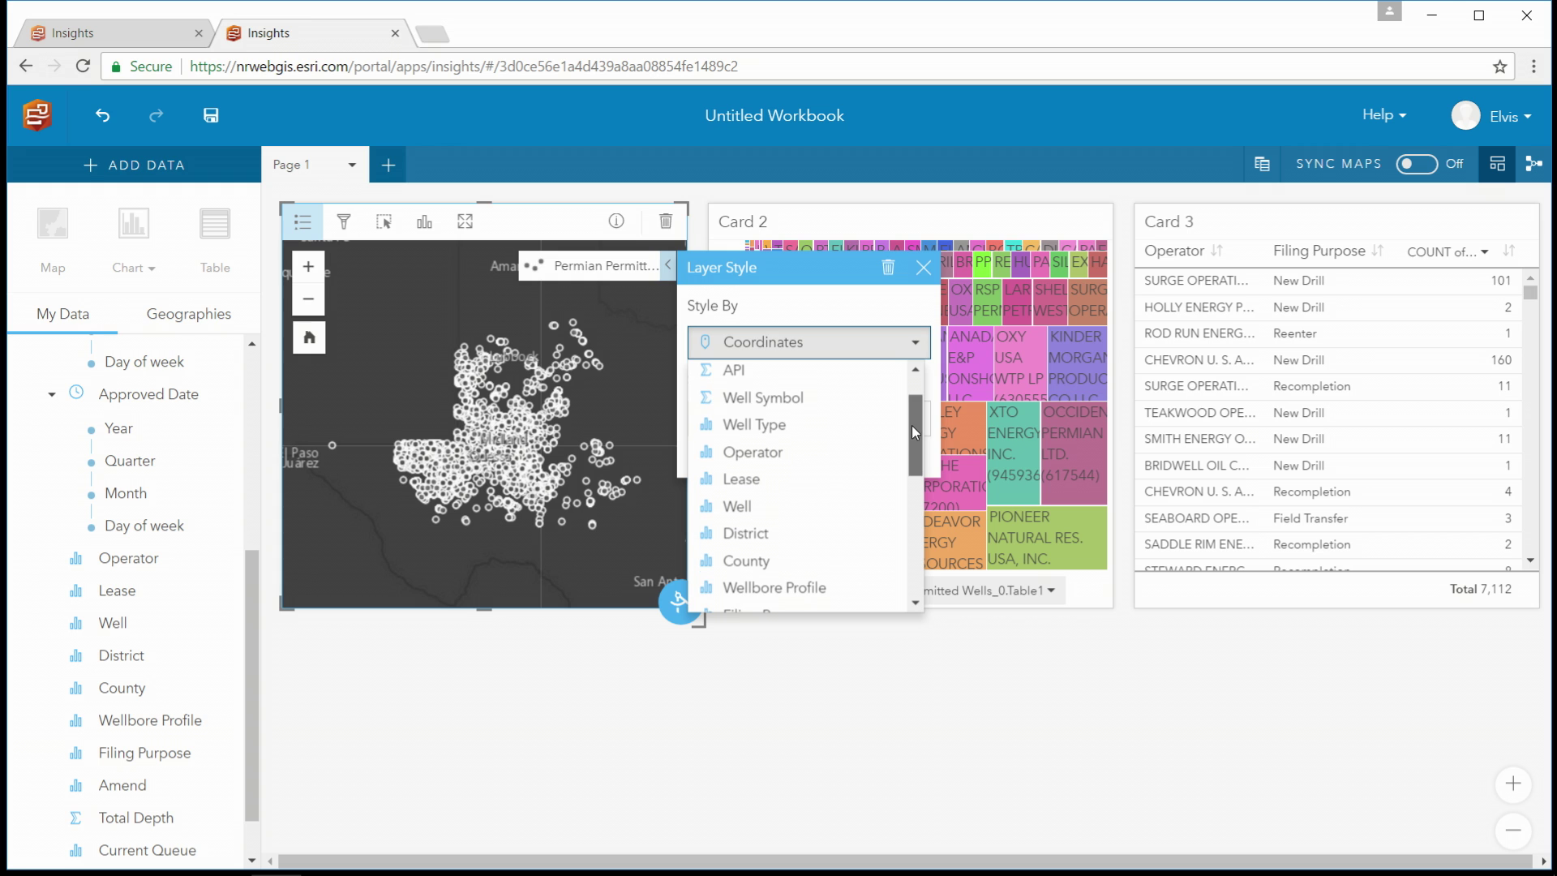
left_click(764, 437)
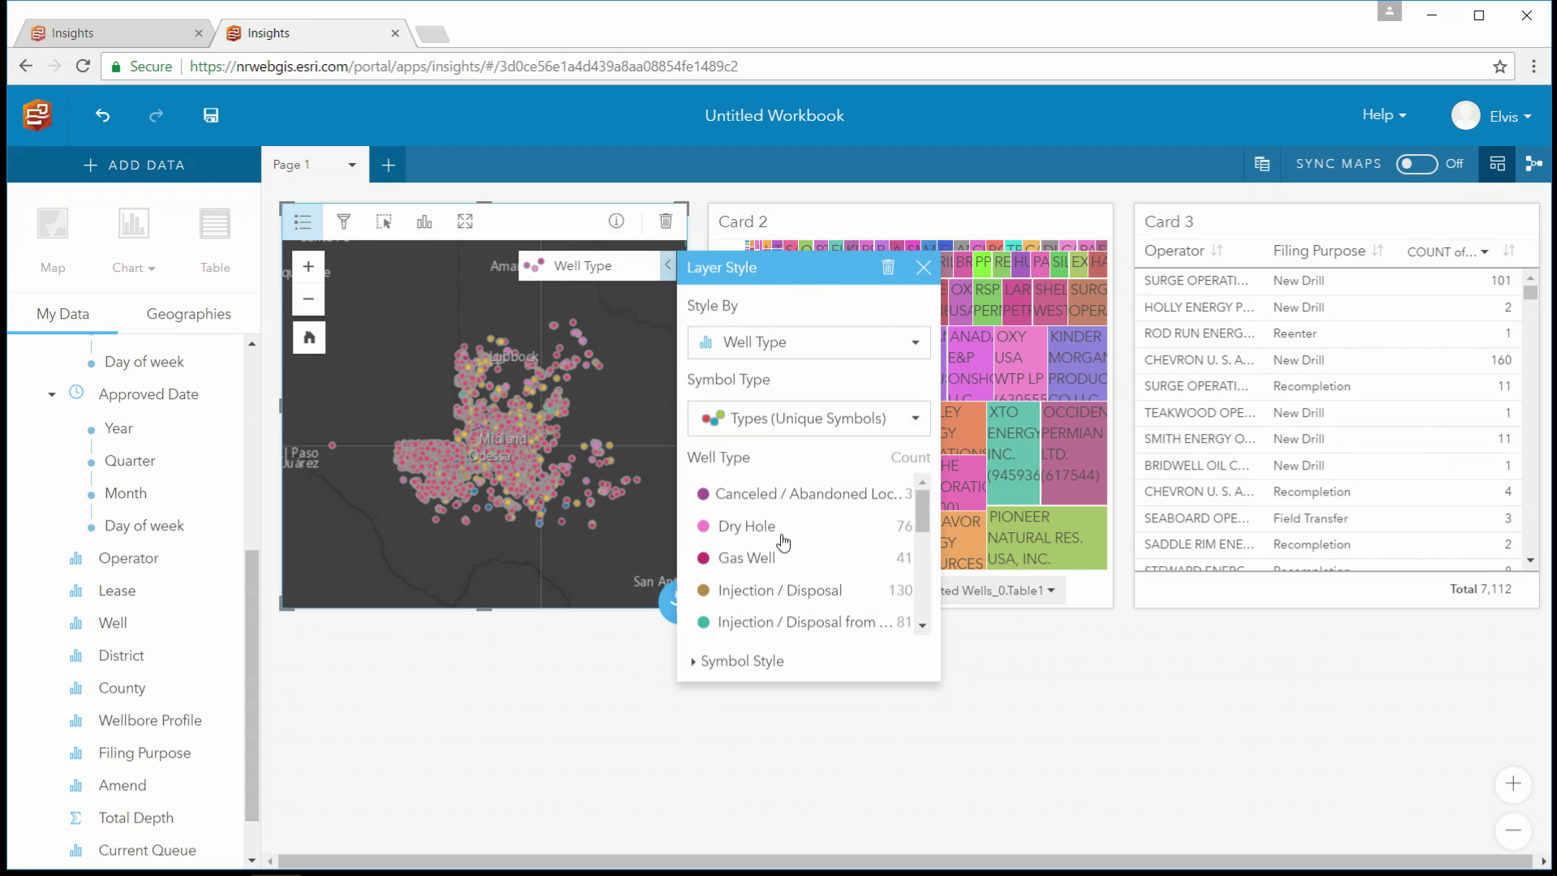
left_click(758, 538)
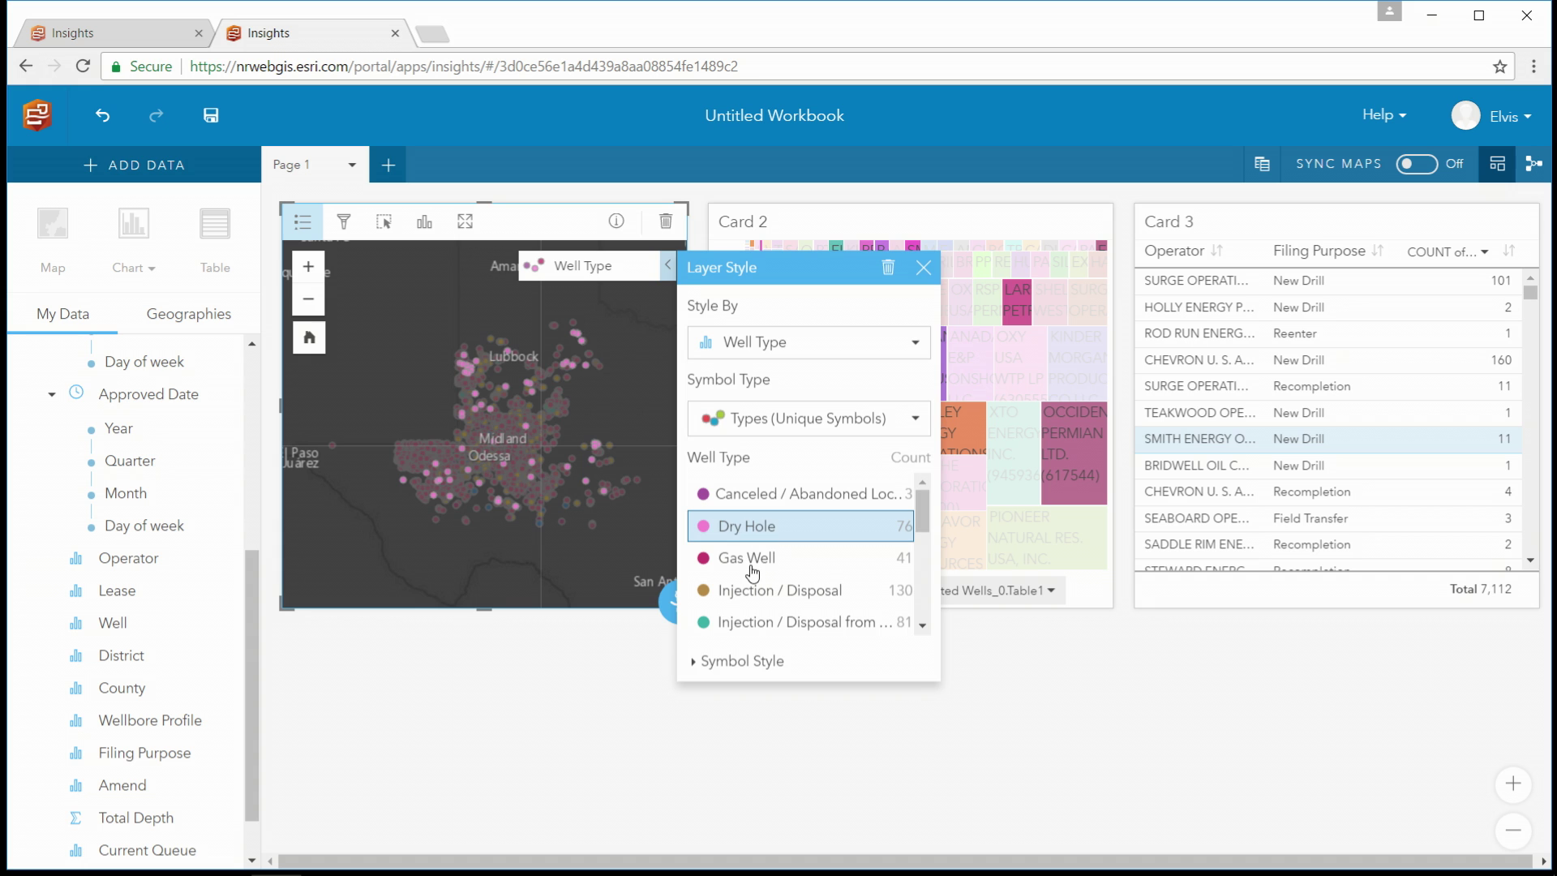
left_click(749, 562)
left_click(766, 594)
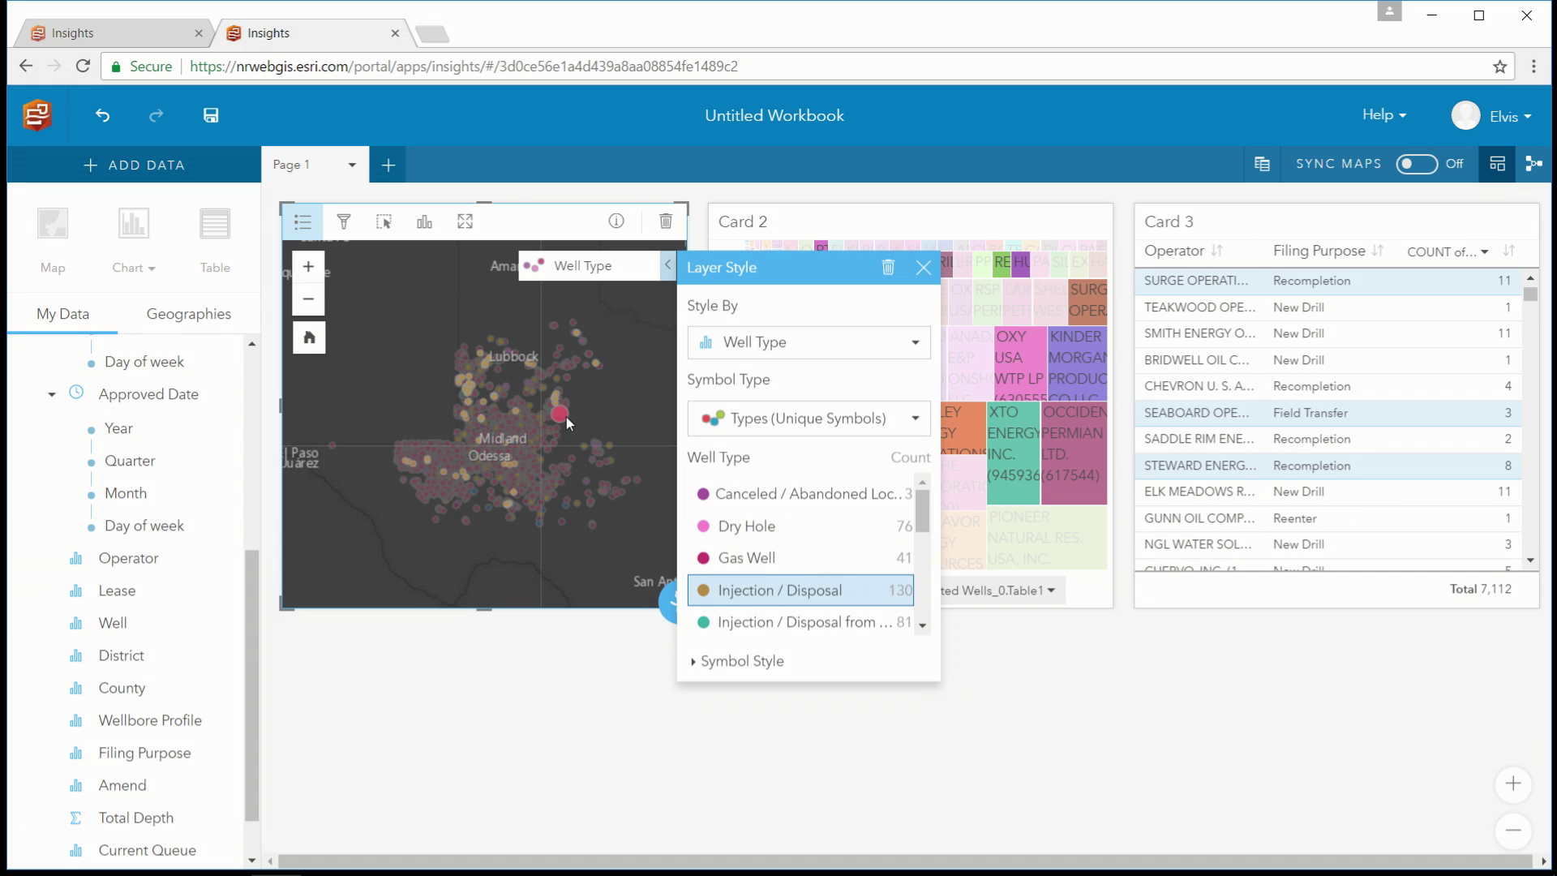
left_click(923, 268)
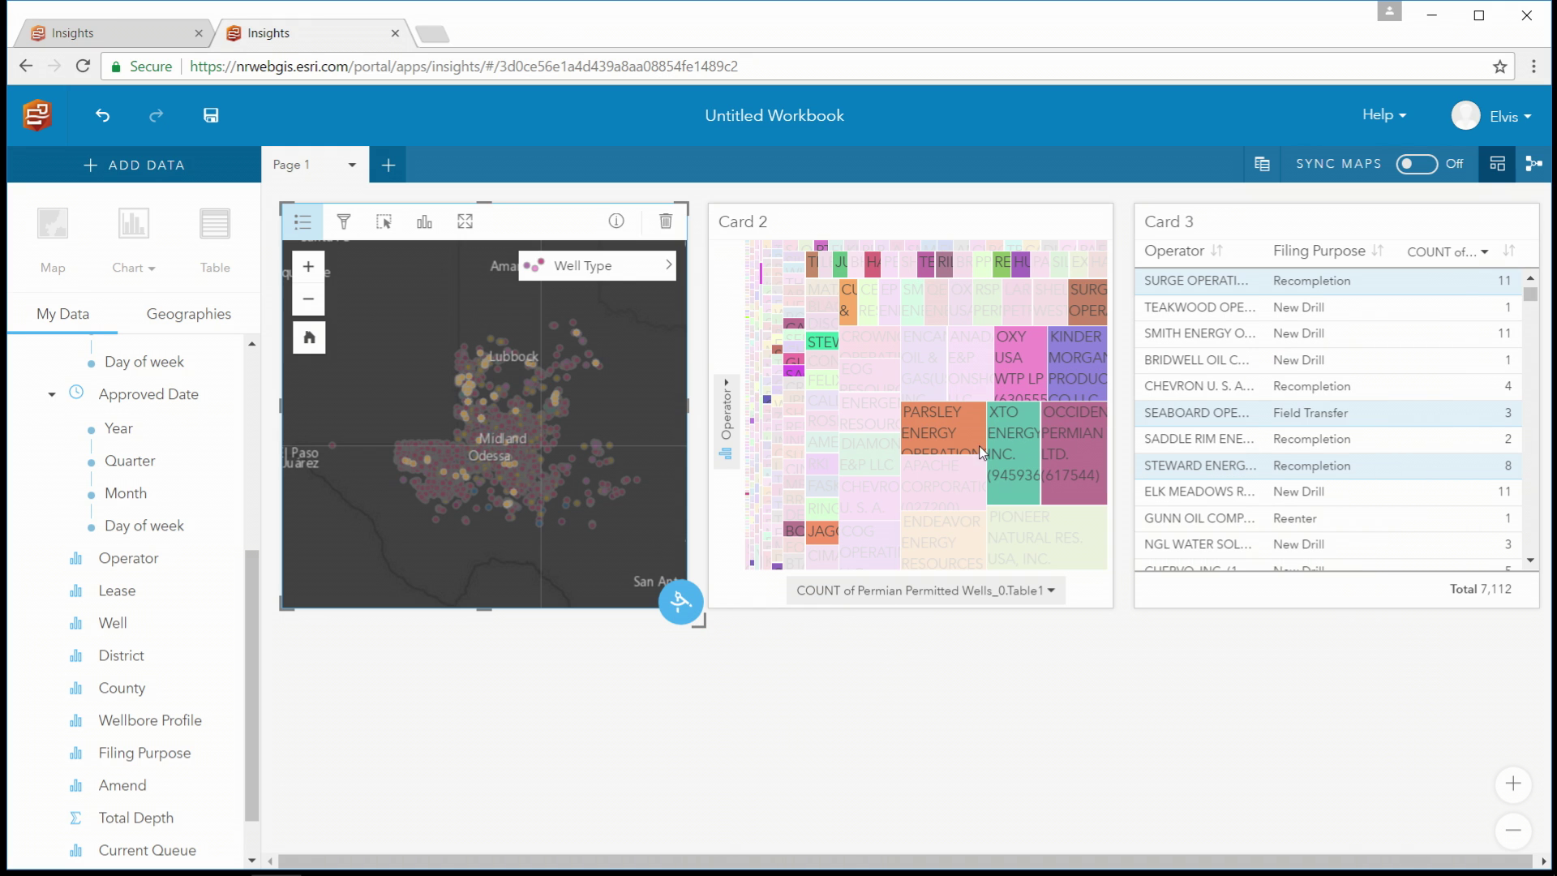
left_click(945, 488)
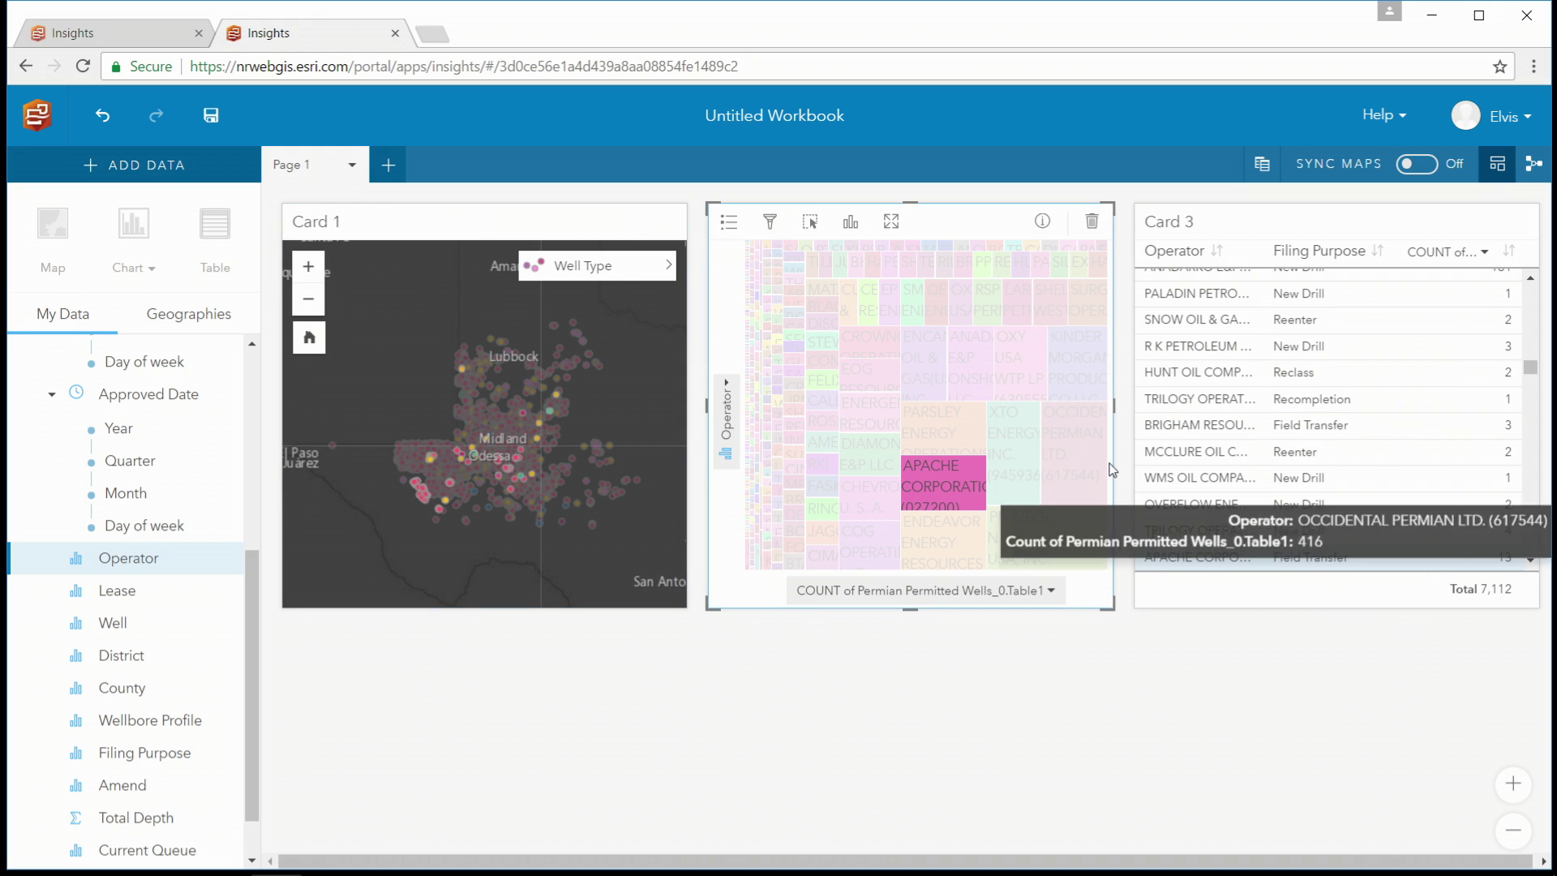
left_click_drag(1530, 373, 1530, 382)
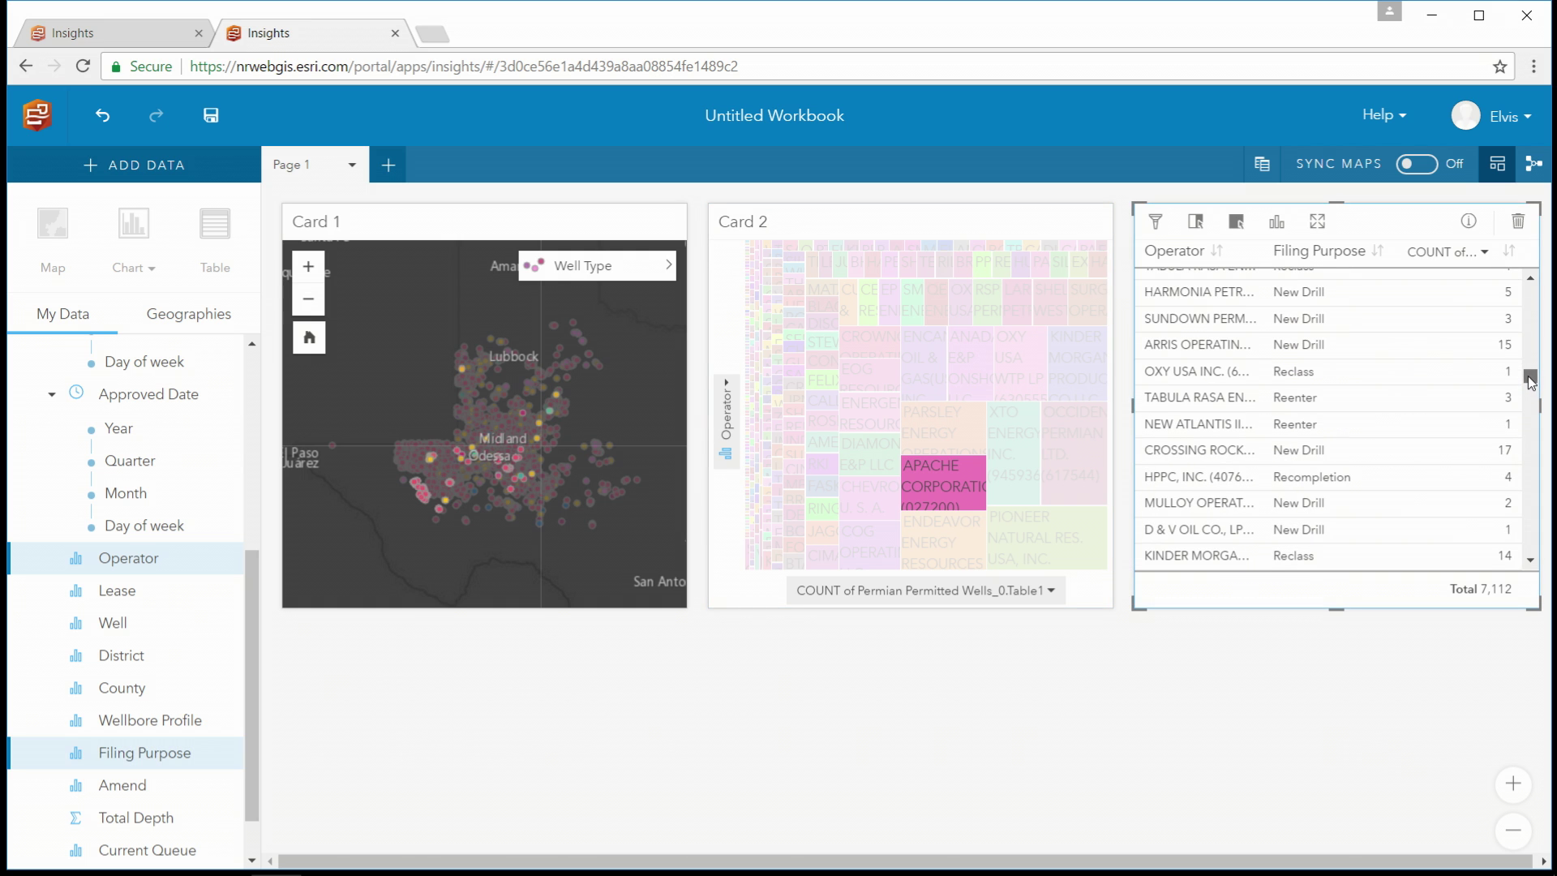
left_click(636, 399)
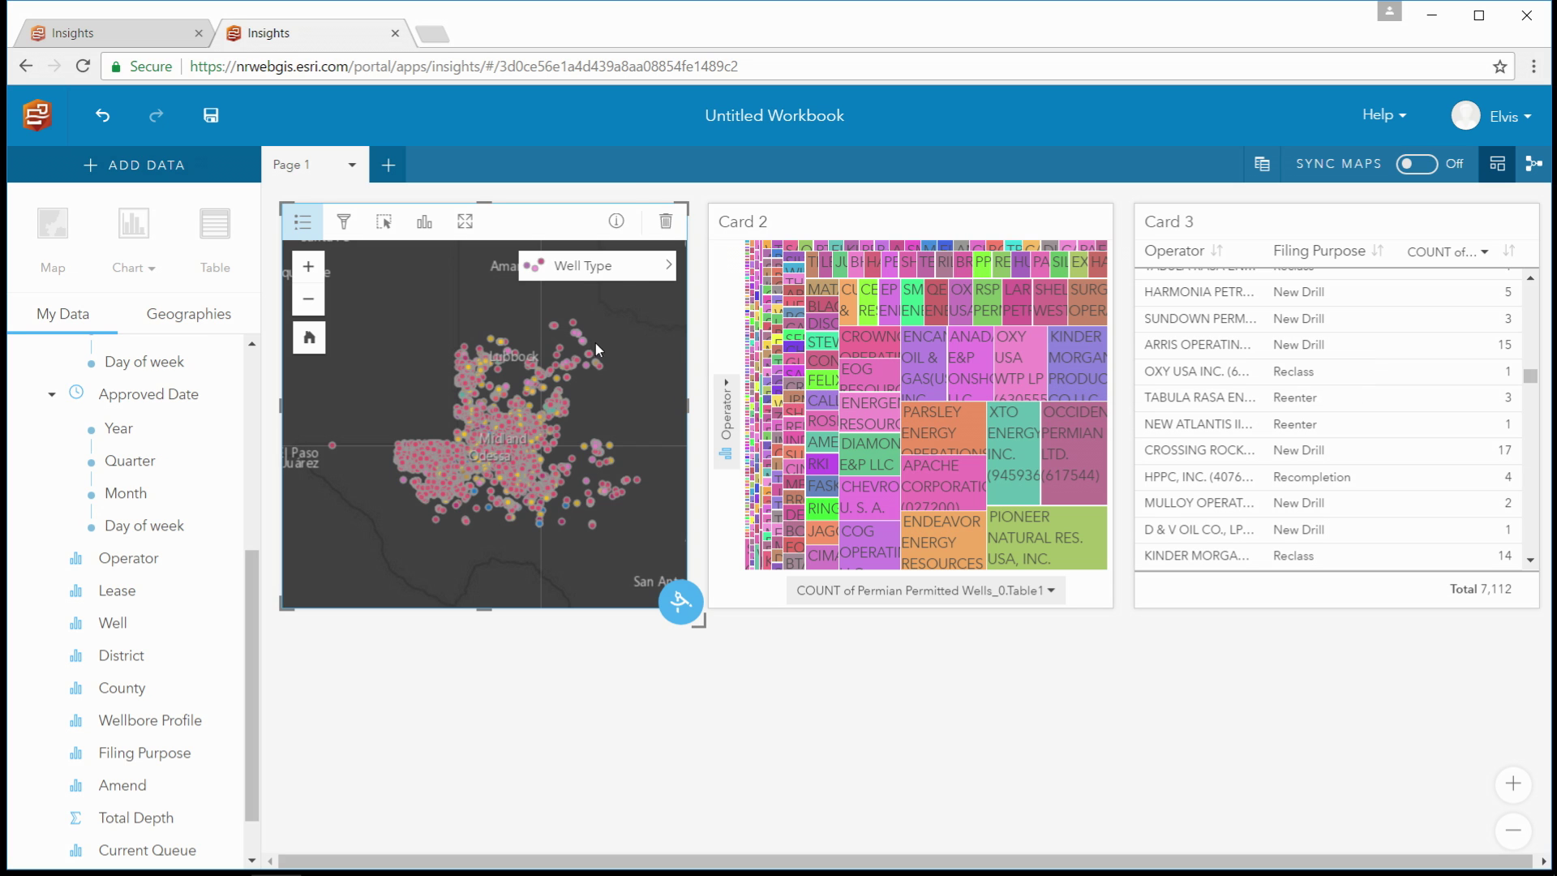
left_click(616, 221)
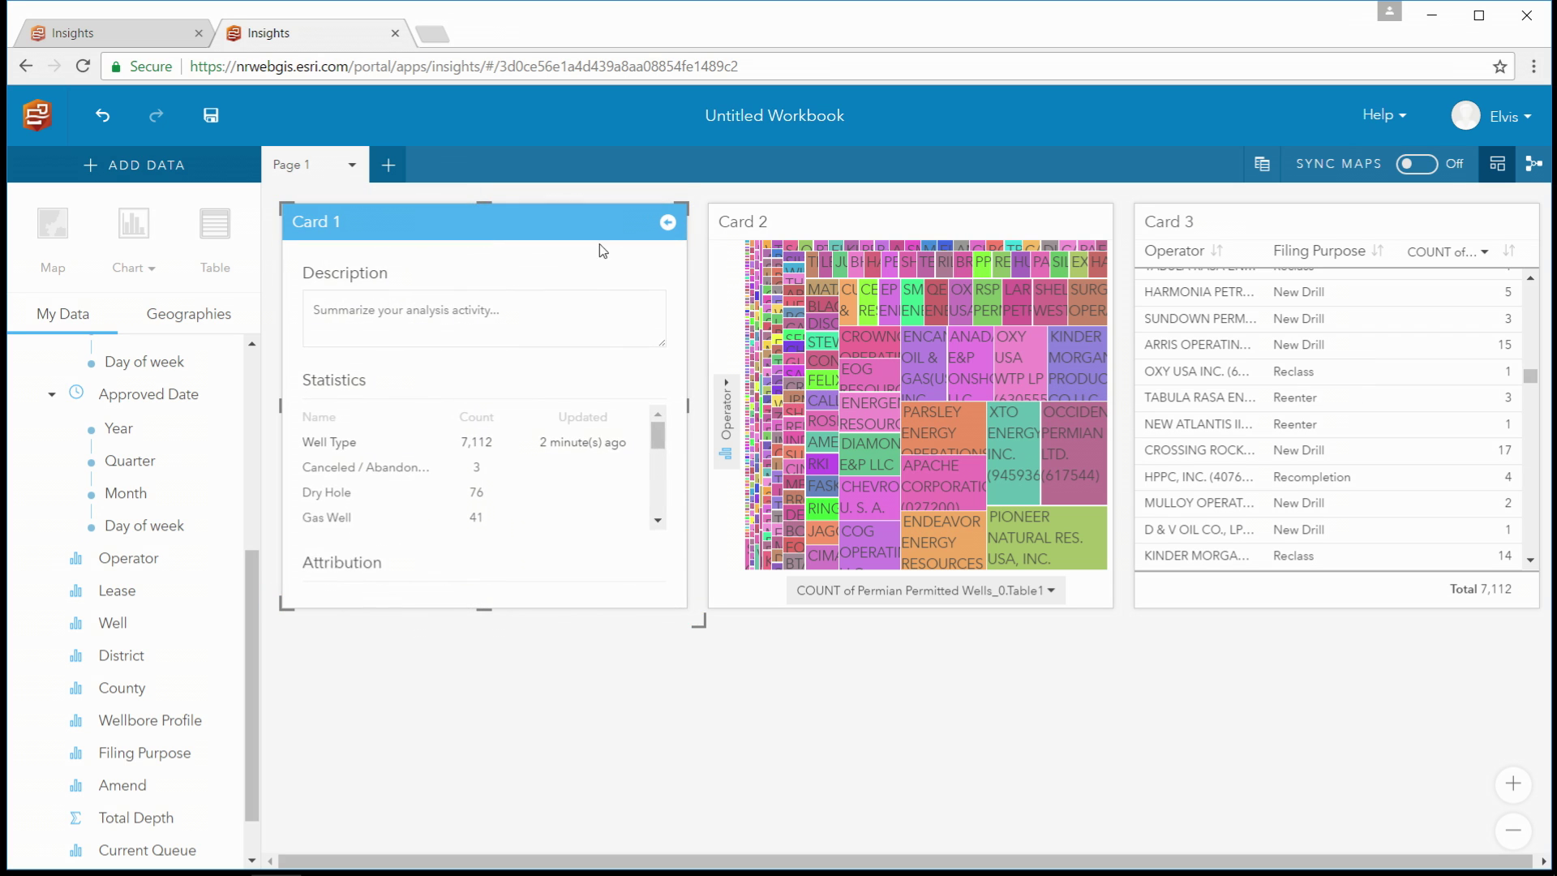
left_click_drag(658, 435, 655, 464)
left_click(667, 222)
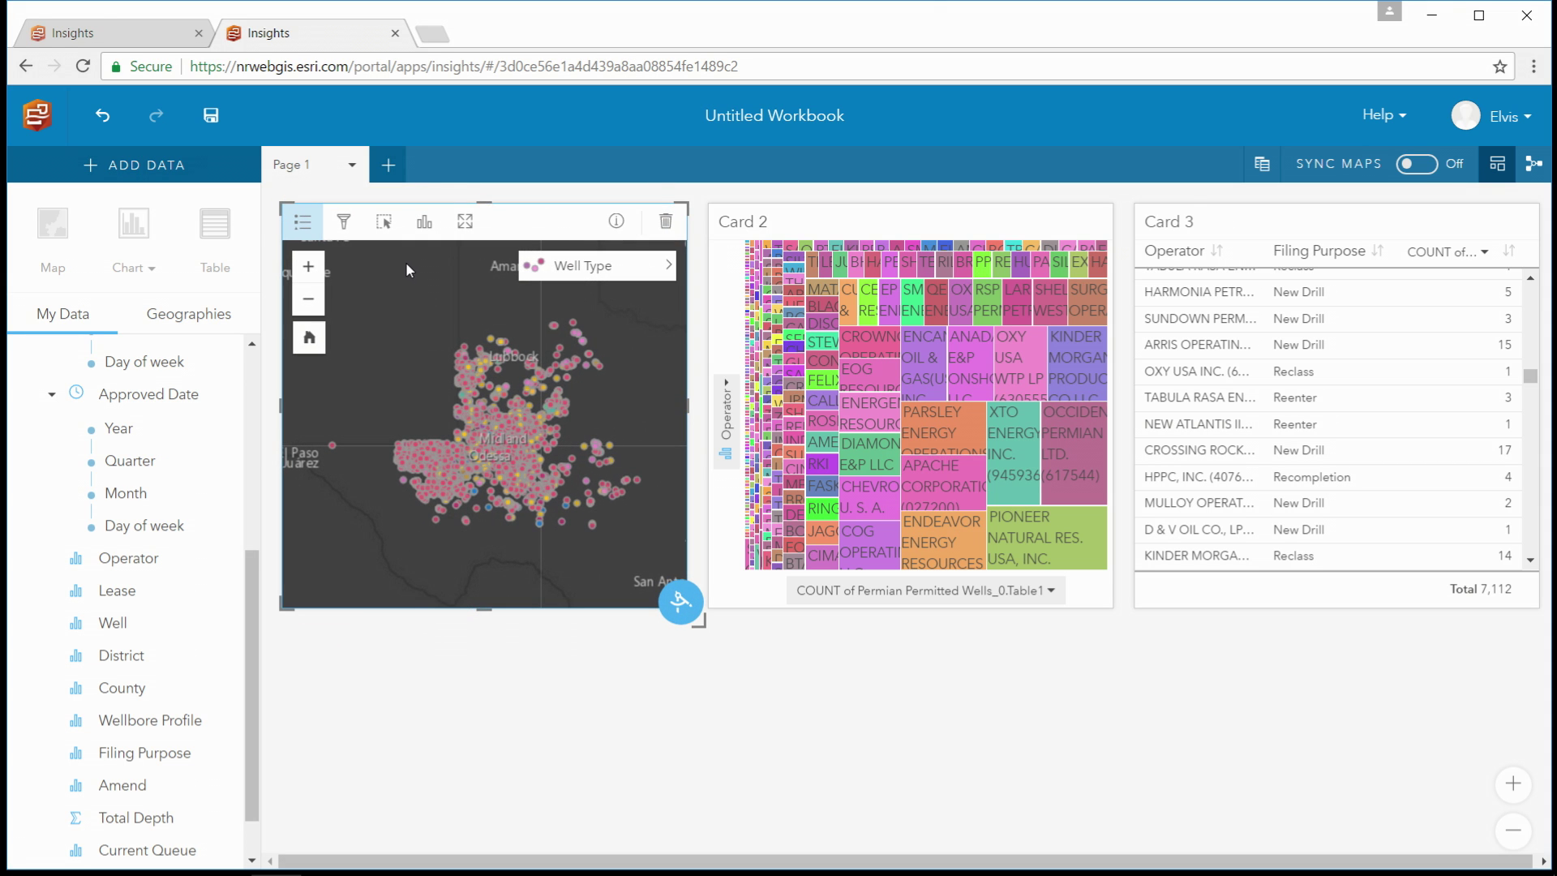
- Try the lasso, single and rectangle selection tools, box-selecting then clearing the Lubbock wells
left_click(385, 226)
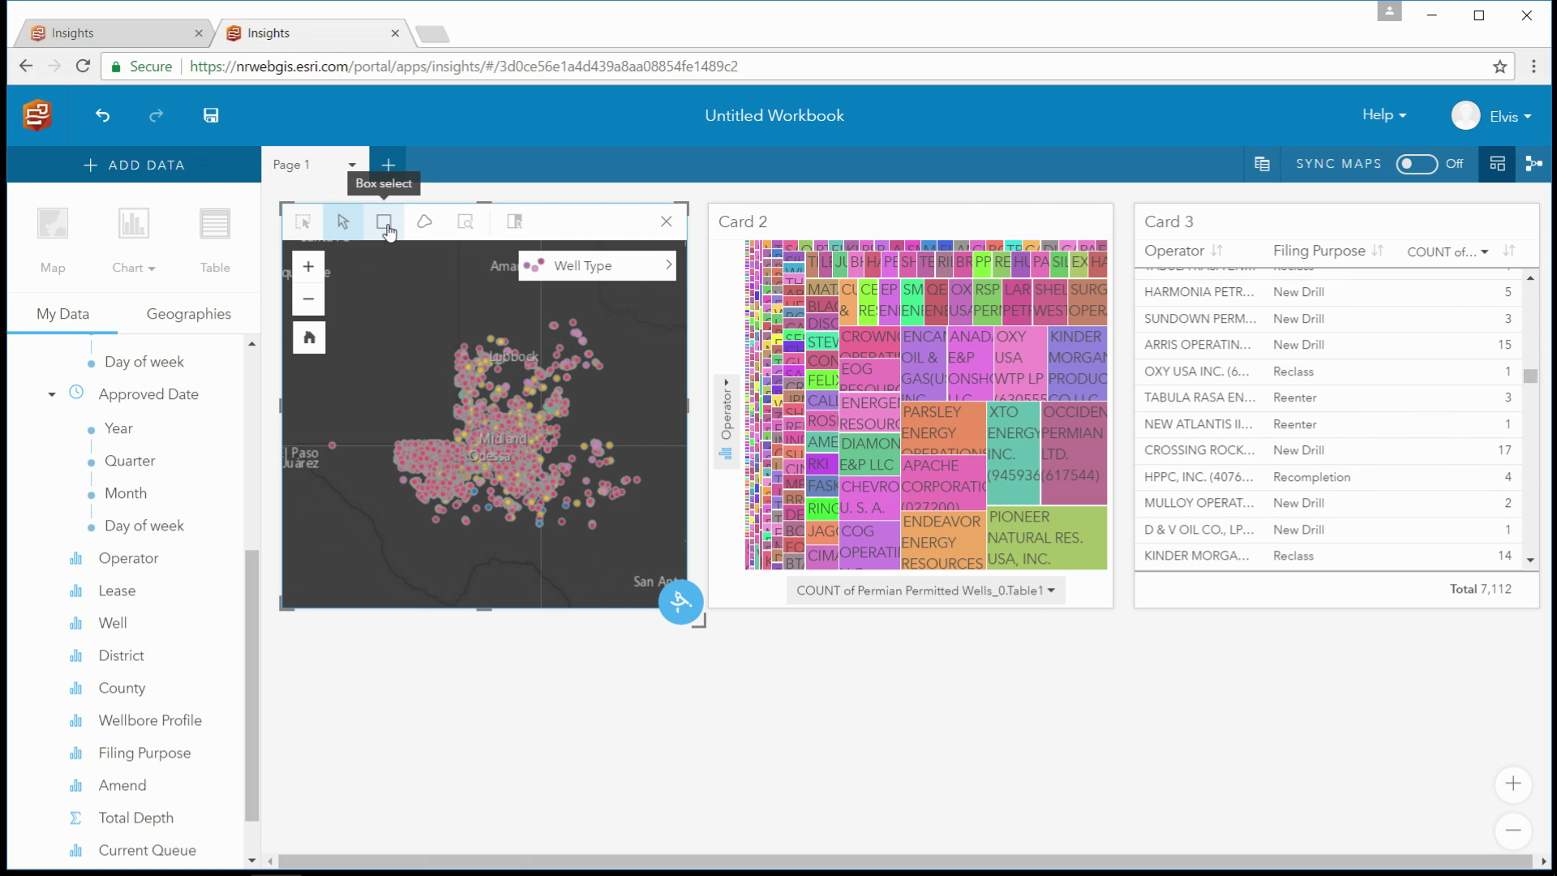
left_click(425, 224)
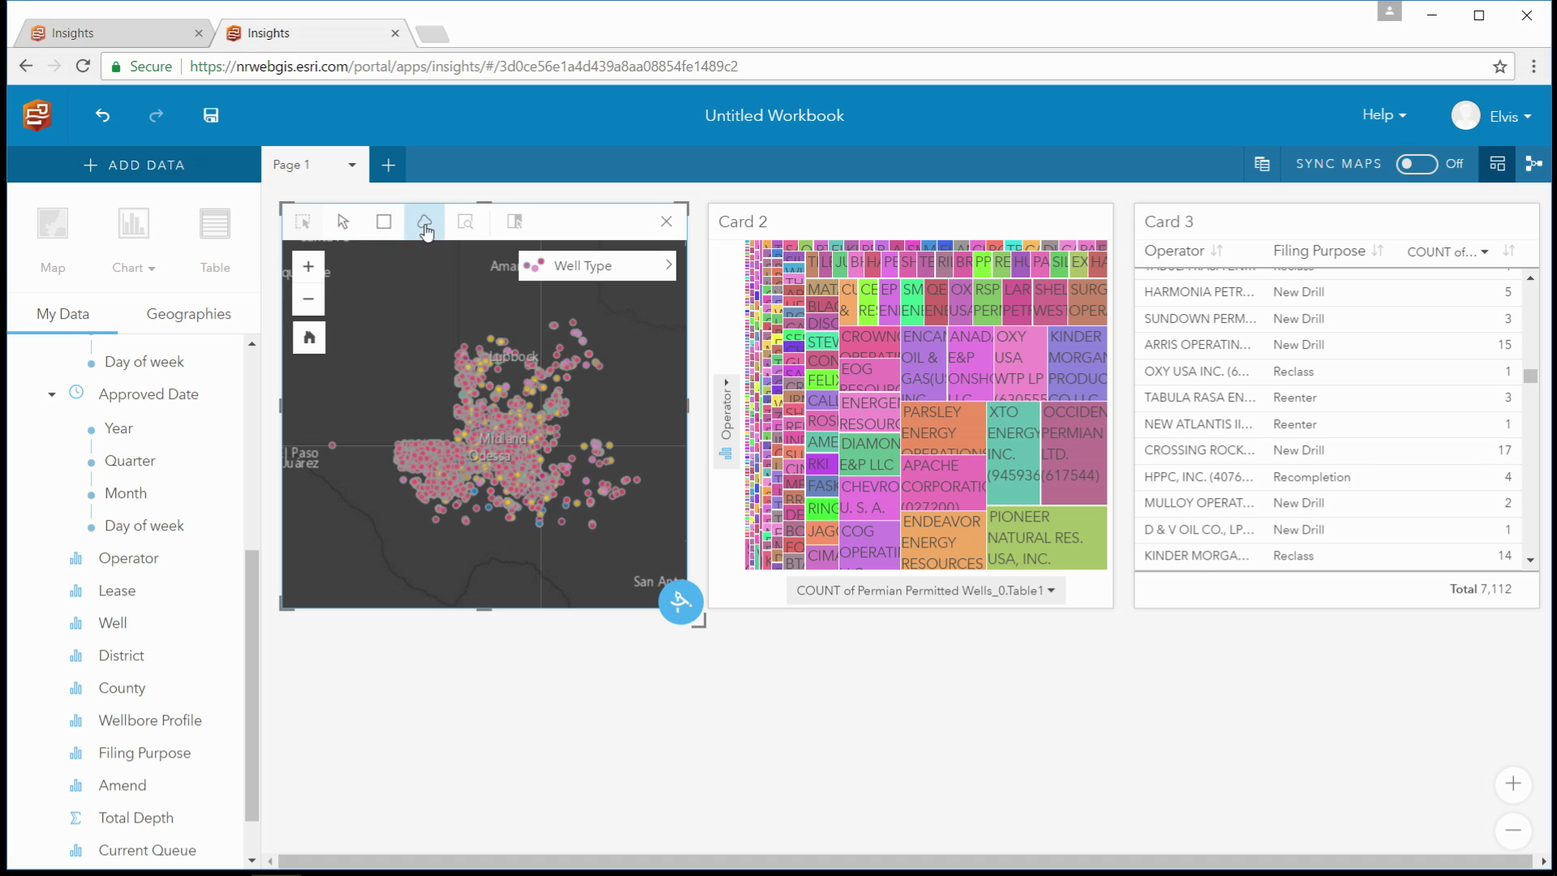
left_click(343, 223)
left_click(385, 222)
left_click_drag(482, 391, 518, 410)
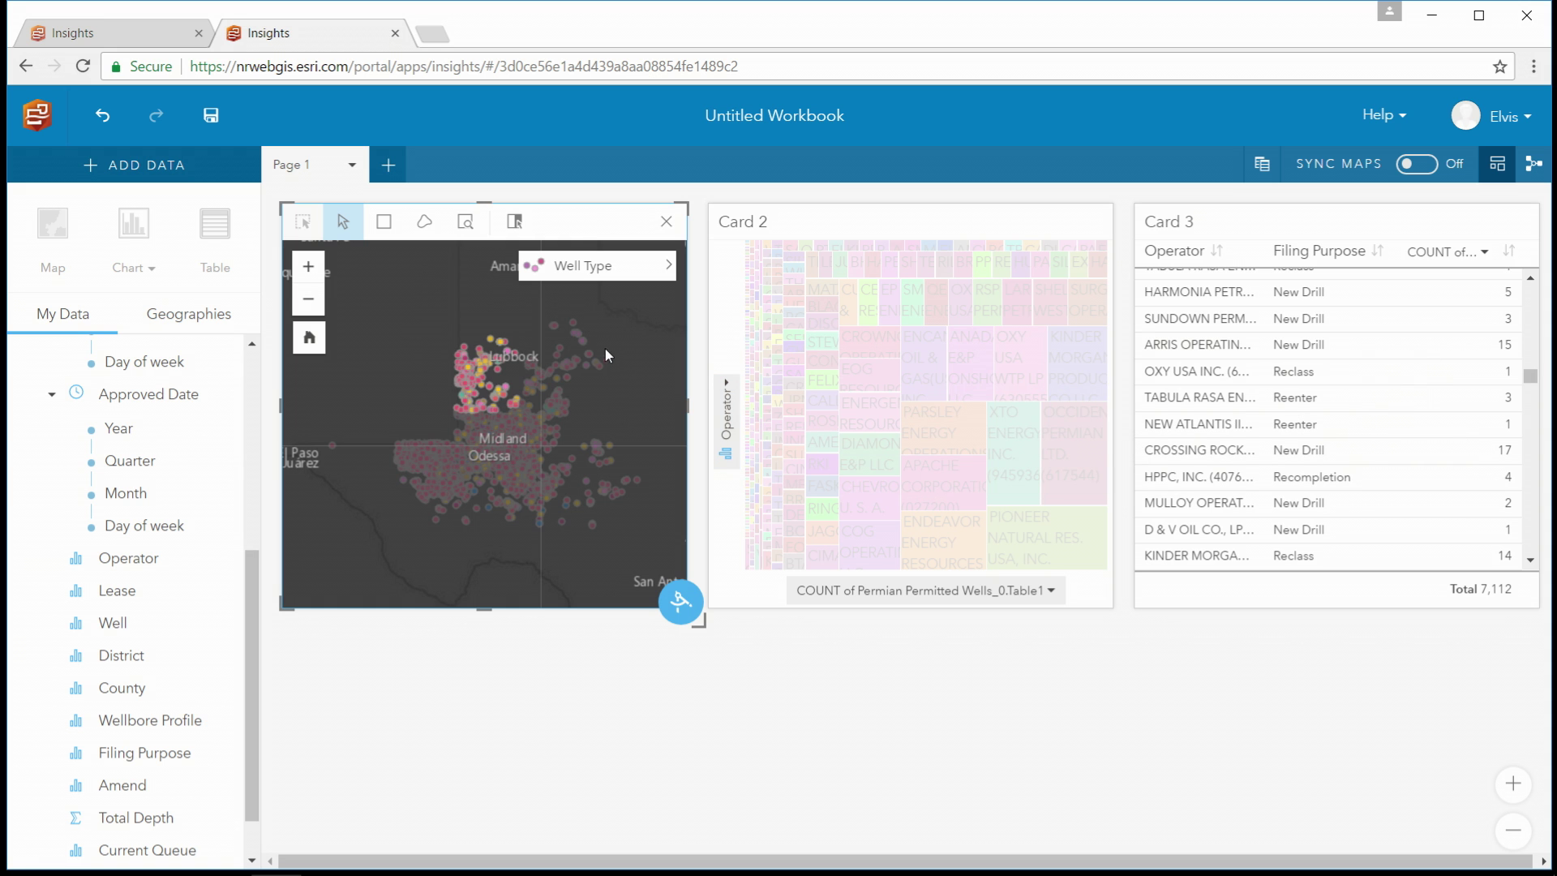
left_click(622, 330)
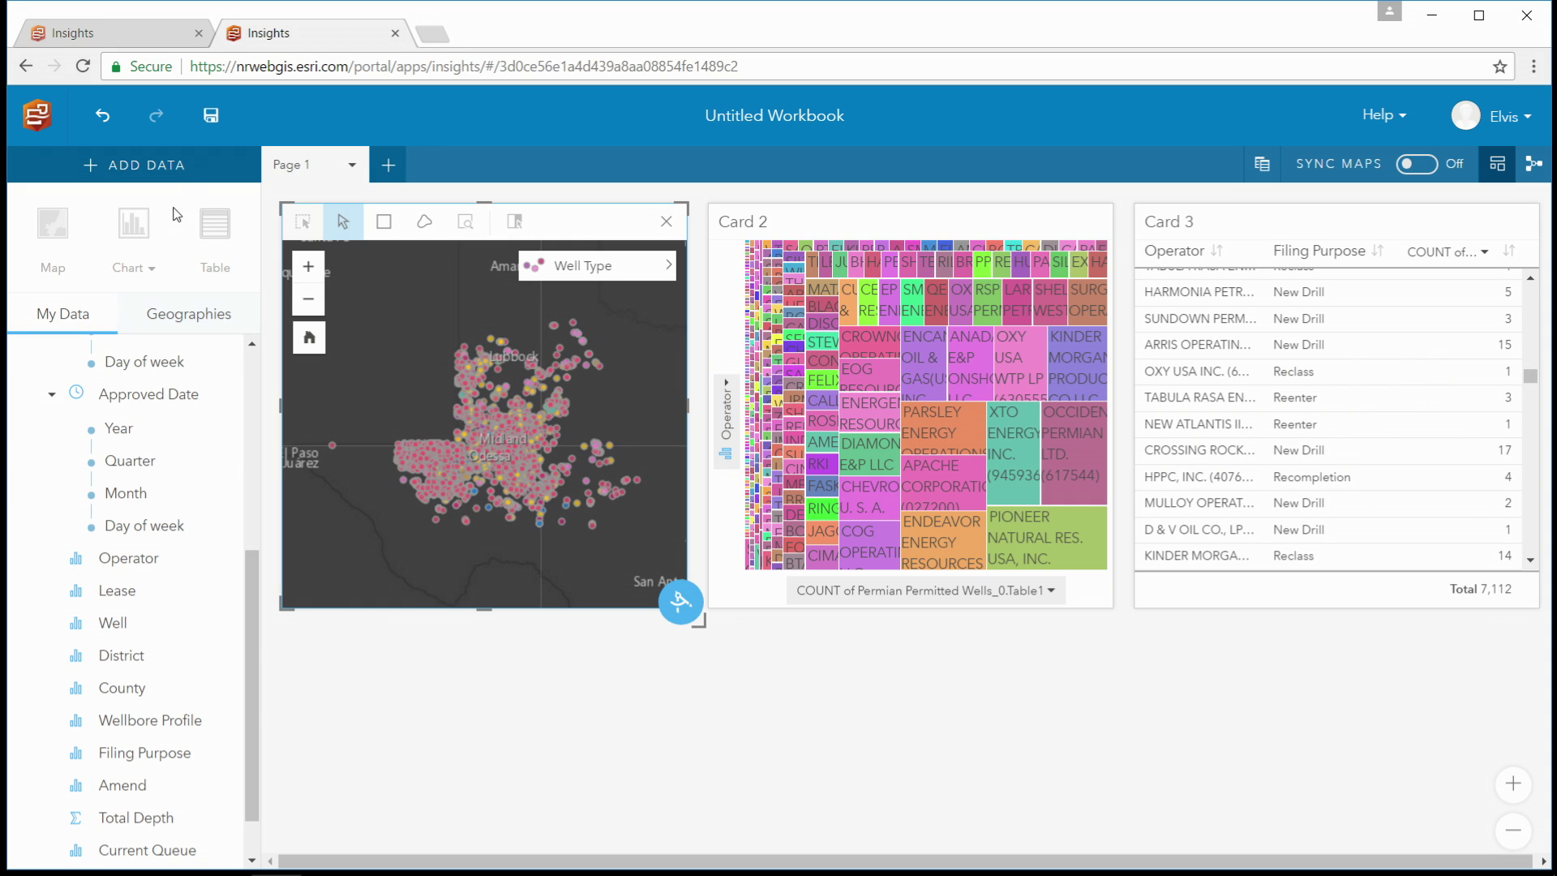
left_click(146, 165)
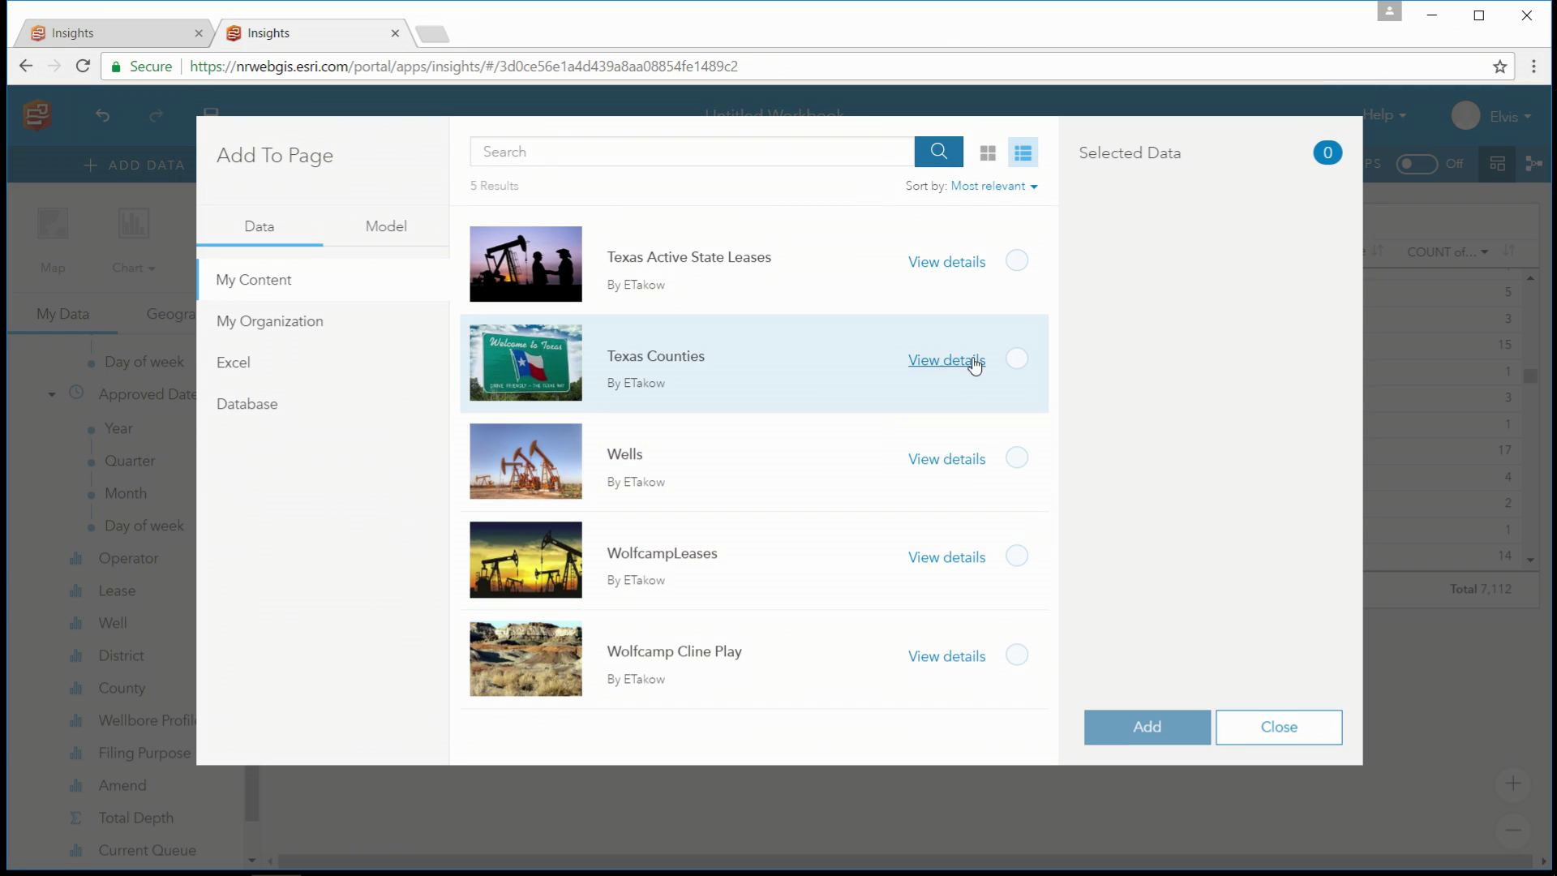
- Add Texas Counties beside the wells map, aggregate well counts per county, and zoom to West Texas
left_click(1017, 359)
left_click(1119, 724)
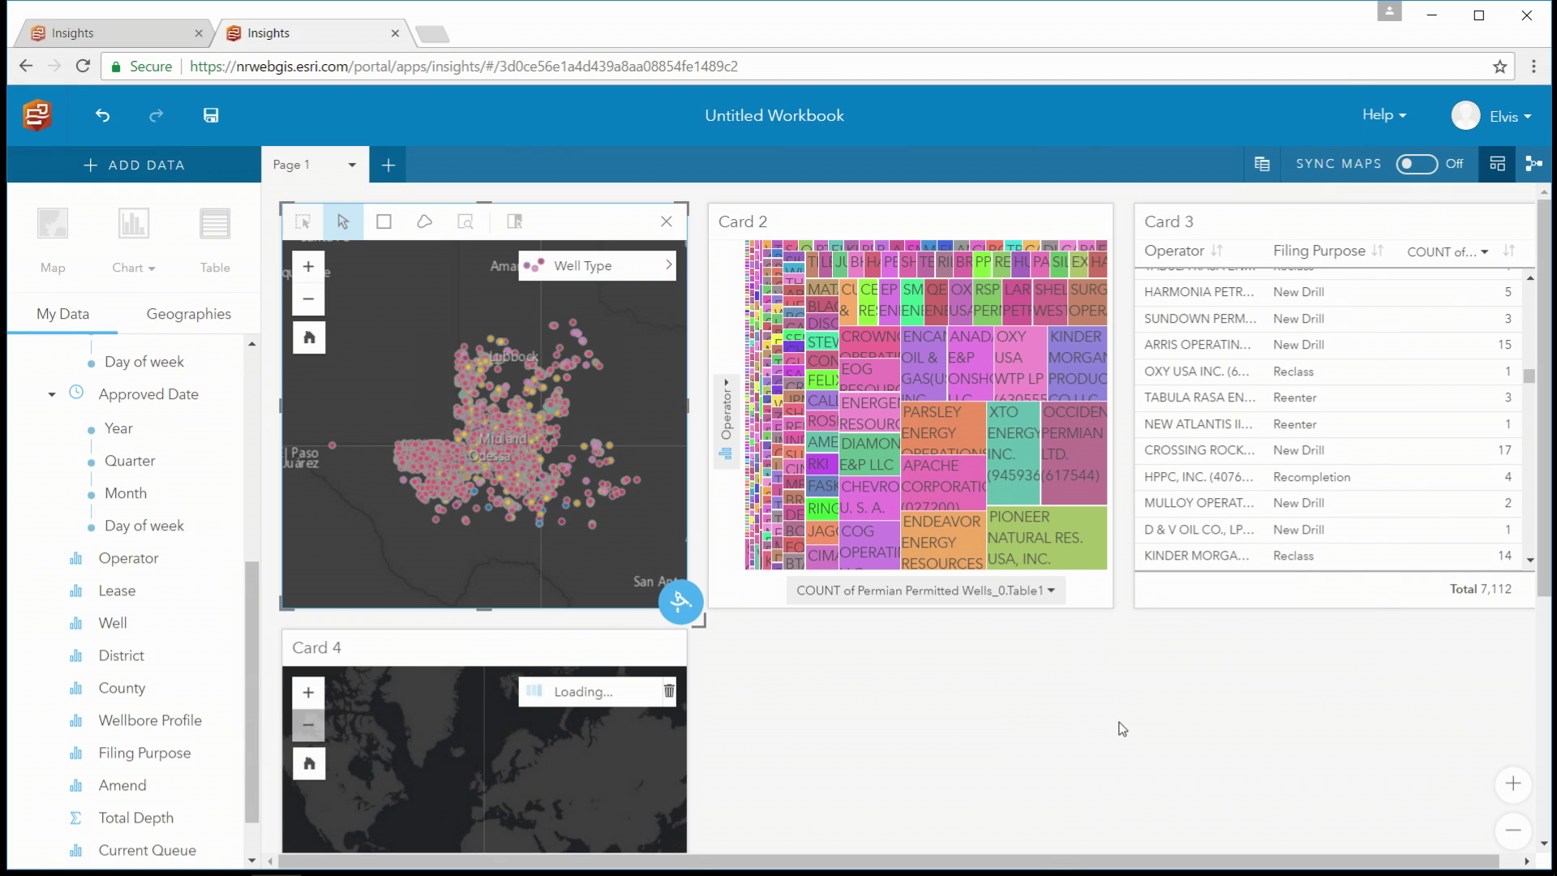
left_click_drag(502, 647, 925, 227)
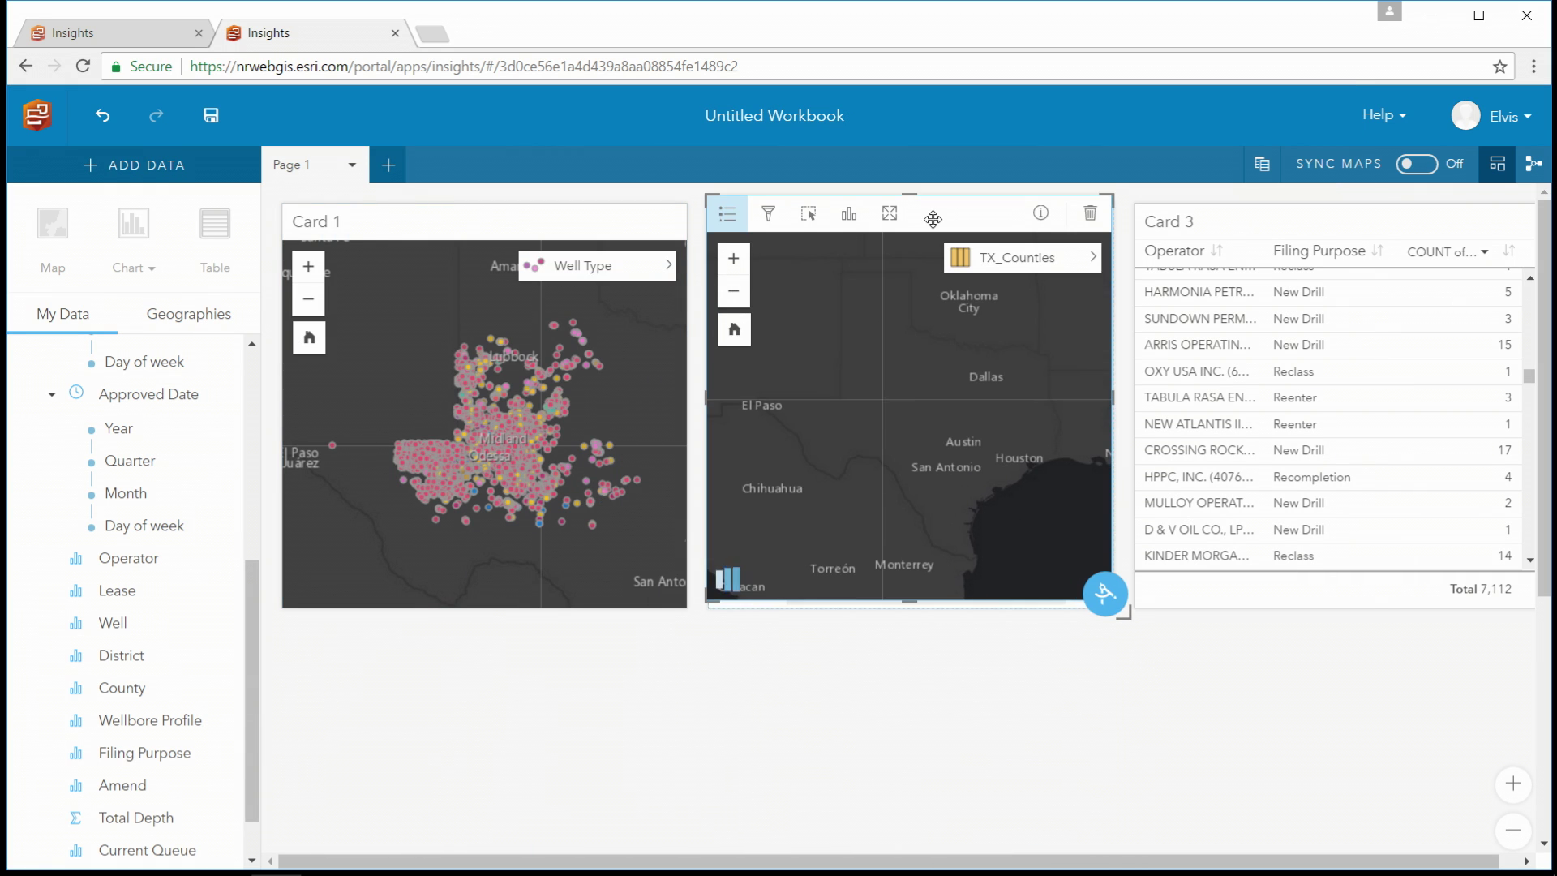
left_click_drag(533, 276, 794, 523)
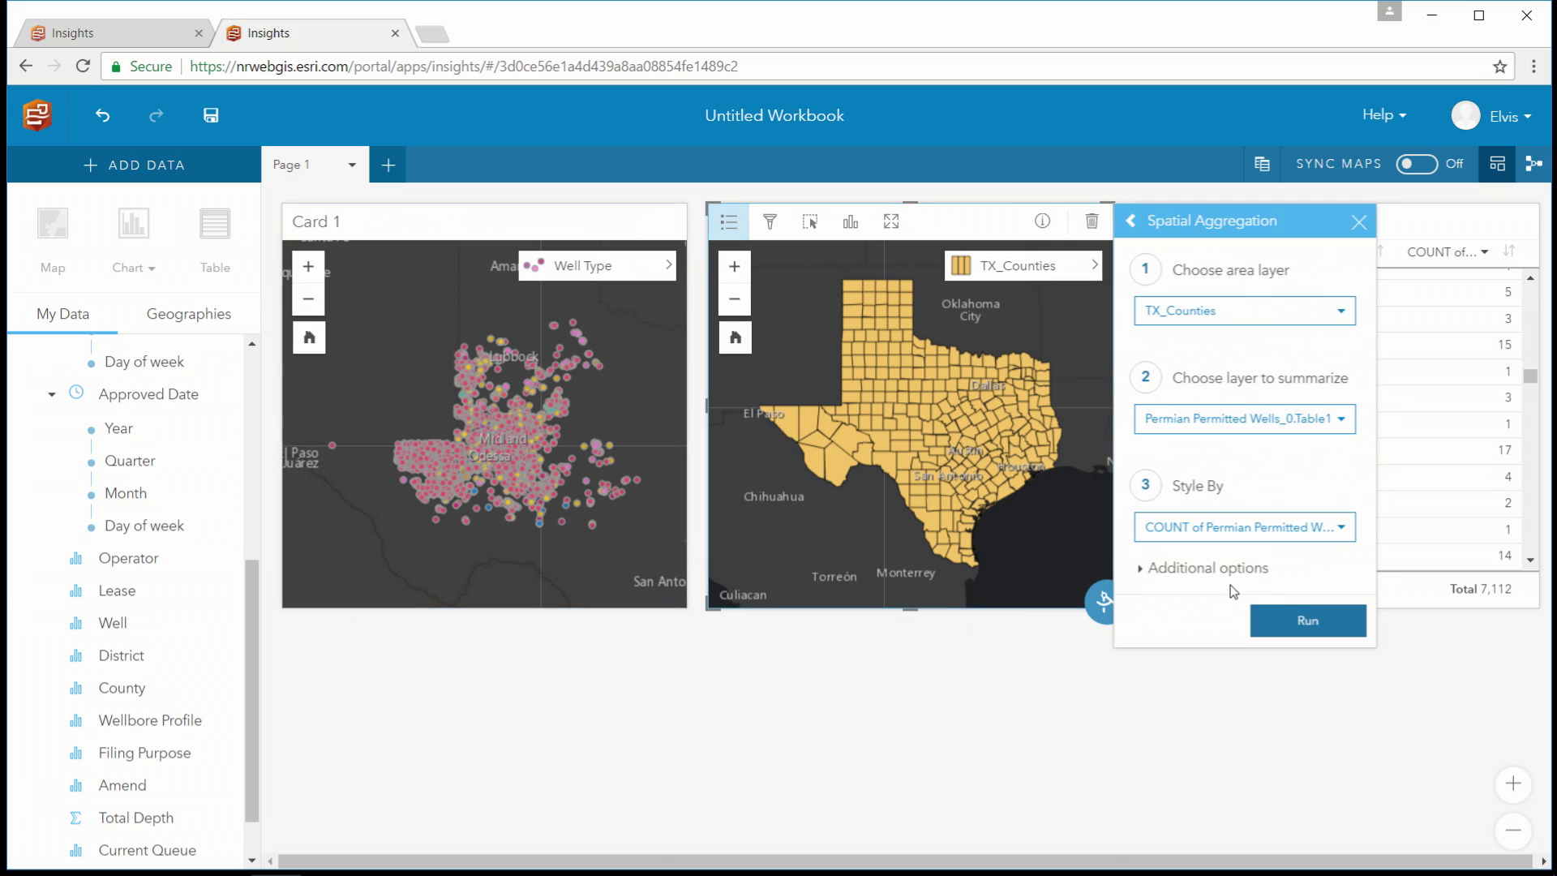
left_click(1254, 615)
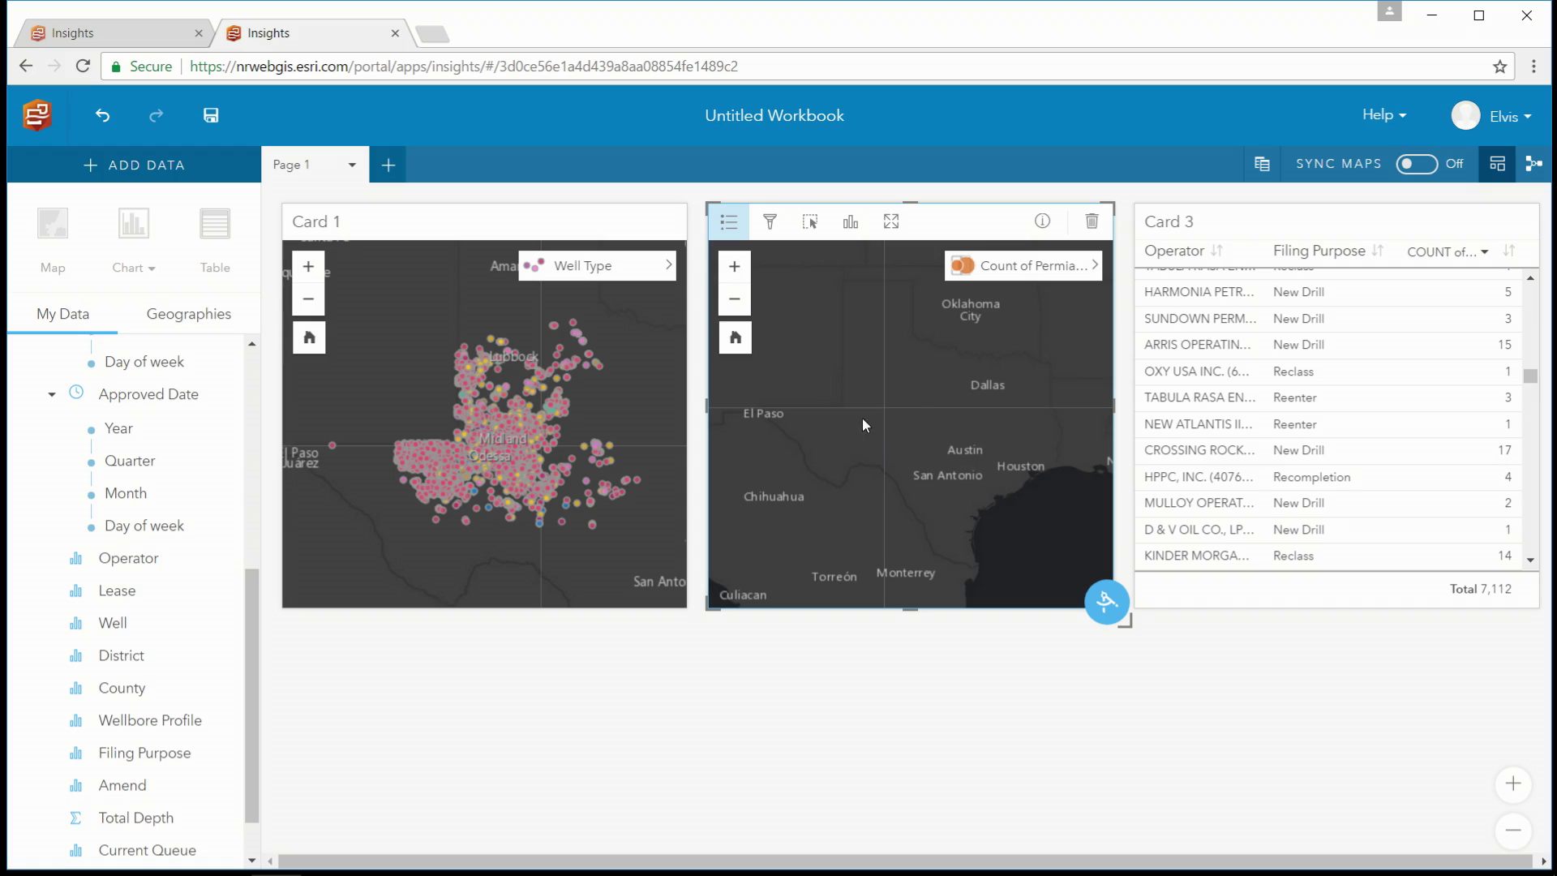
left_click_drag(790, 355, 939, 474)
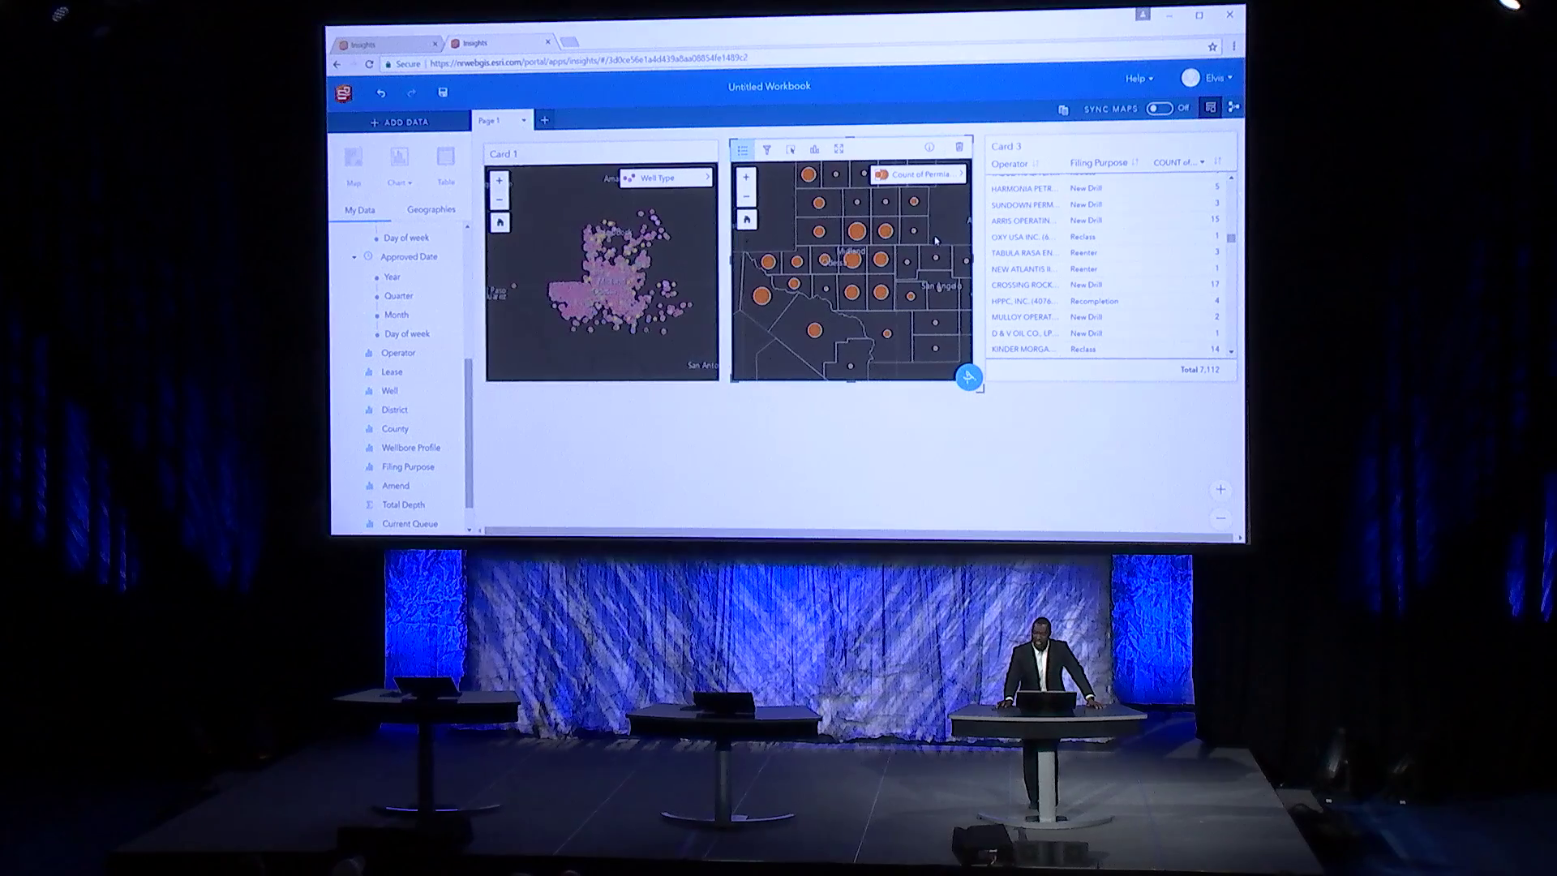
- Flip the county aggregation card to its statistics and back, then add a new page
left_click(928, 151)
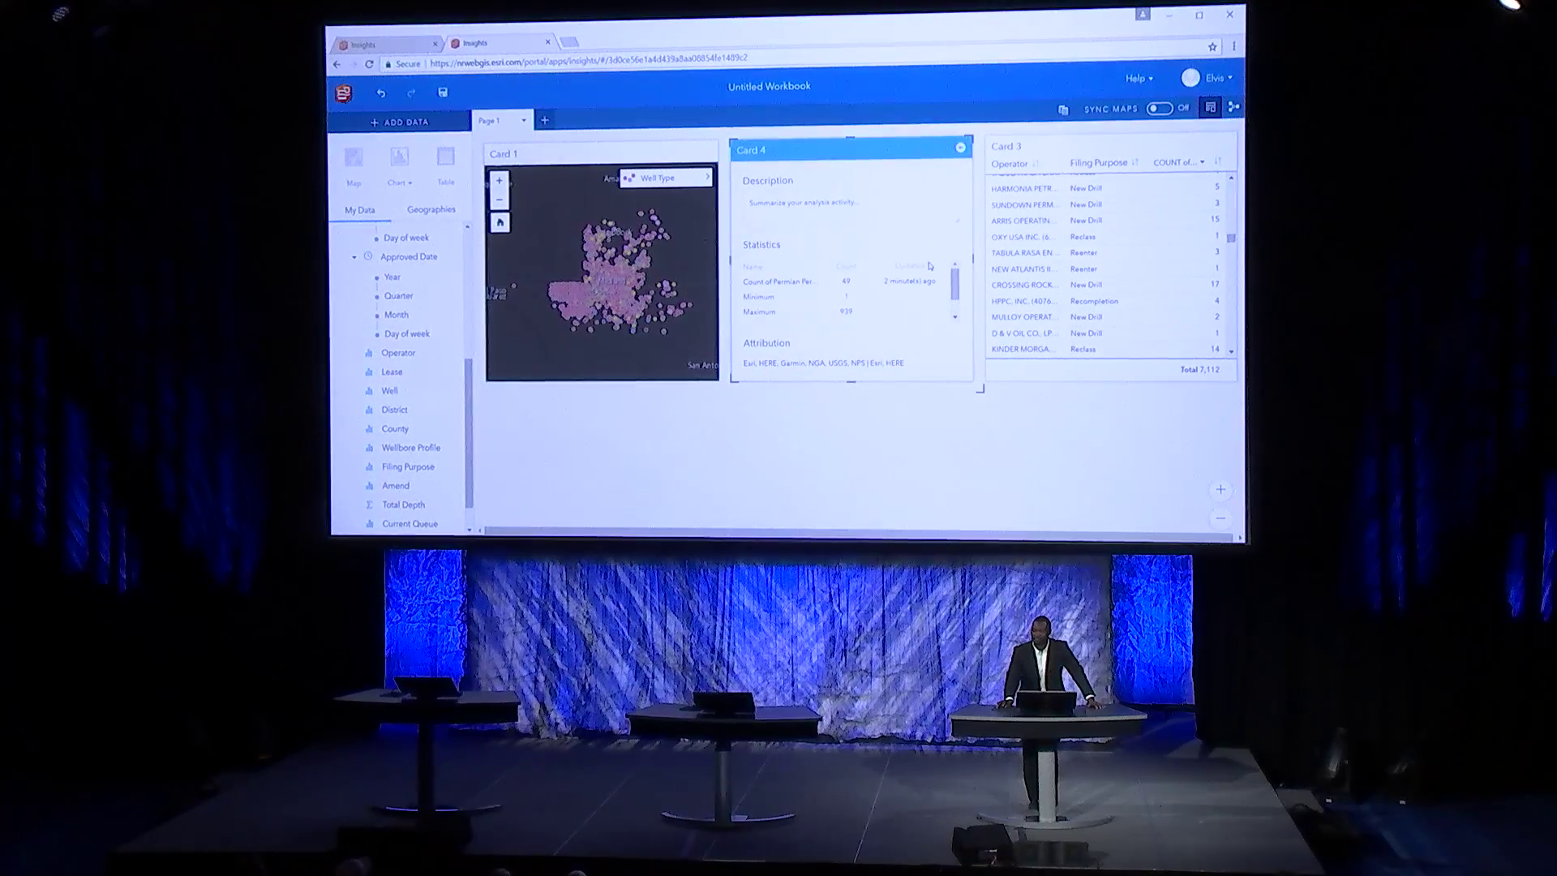
left_click(960, 149)
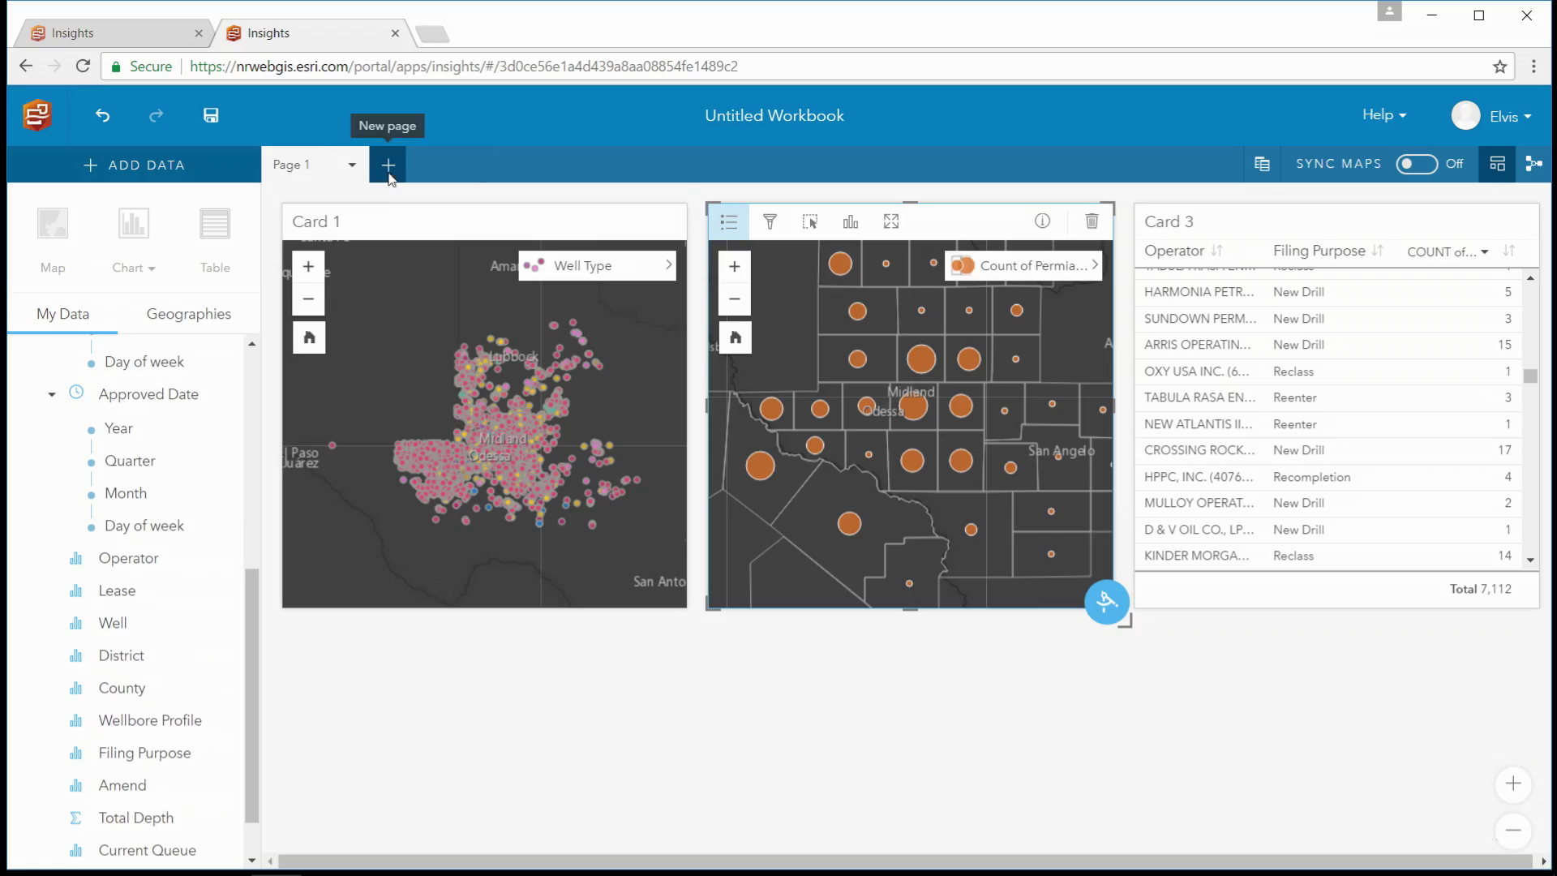
left_click(388, 172)
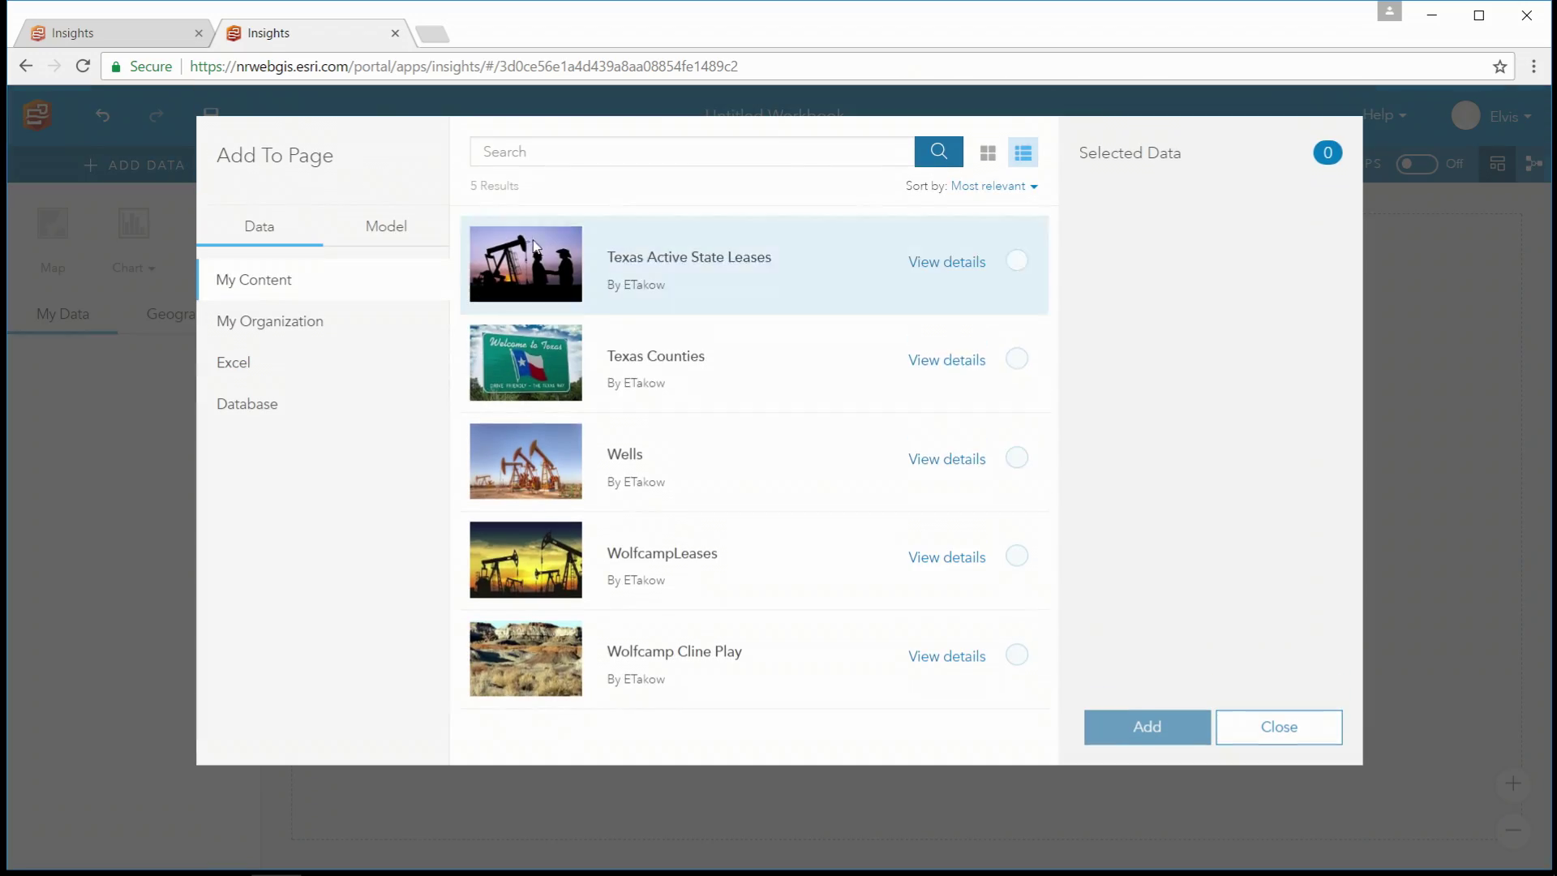
- Add the WolfcampLeases dataset to Page 2 as a map card
right_click(988, 417)
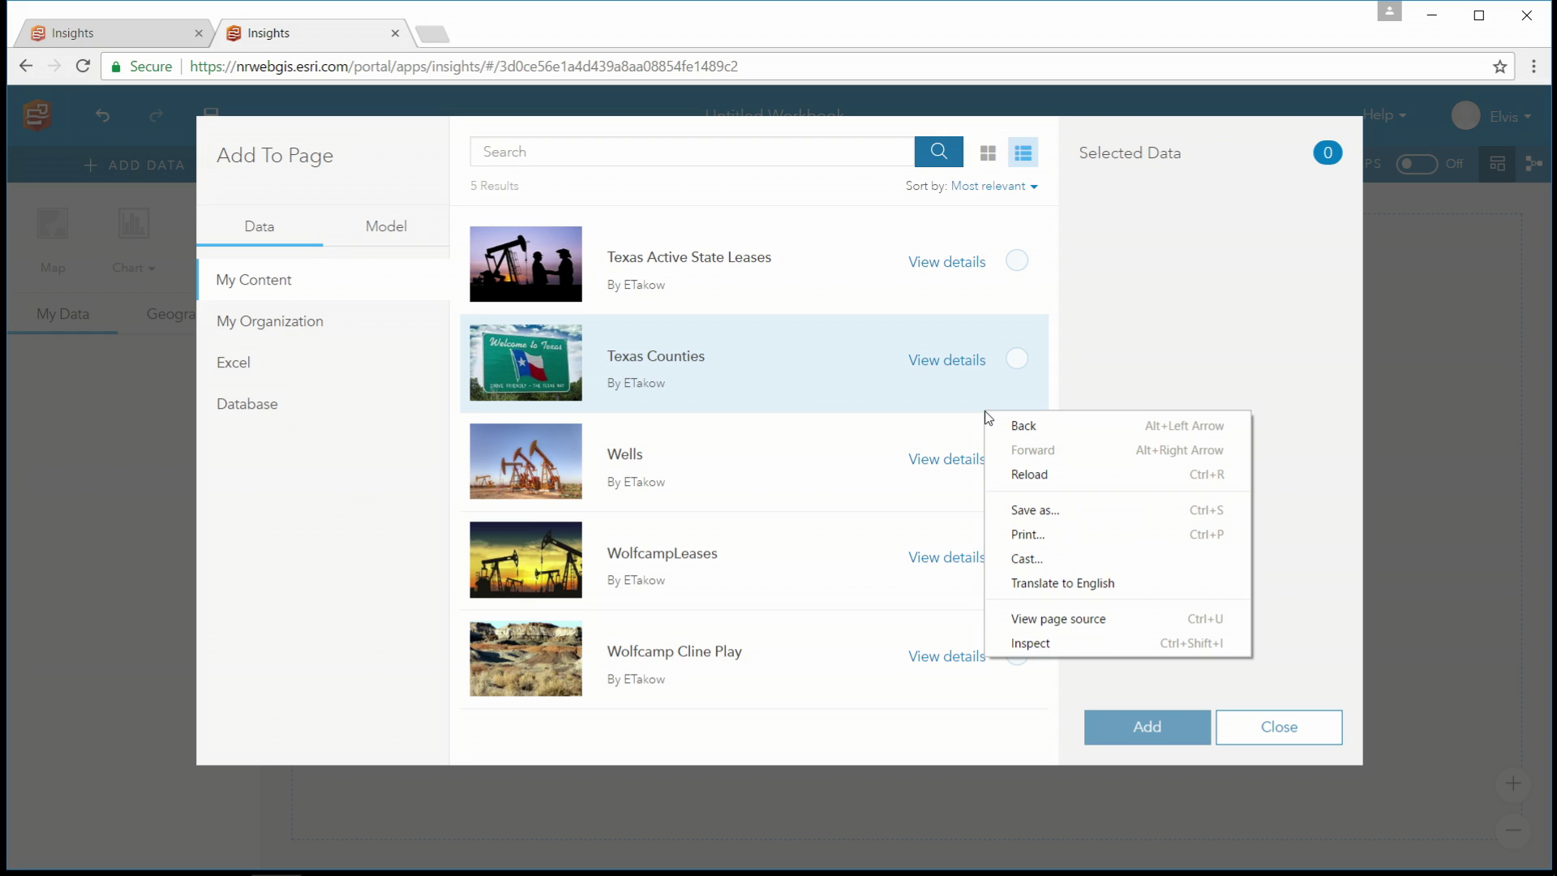
left_click(1159, 341)
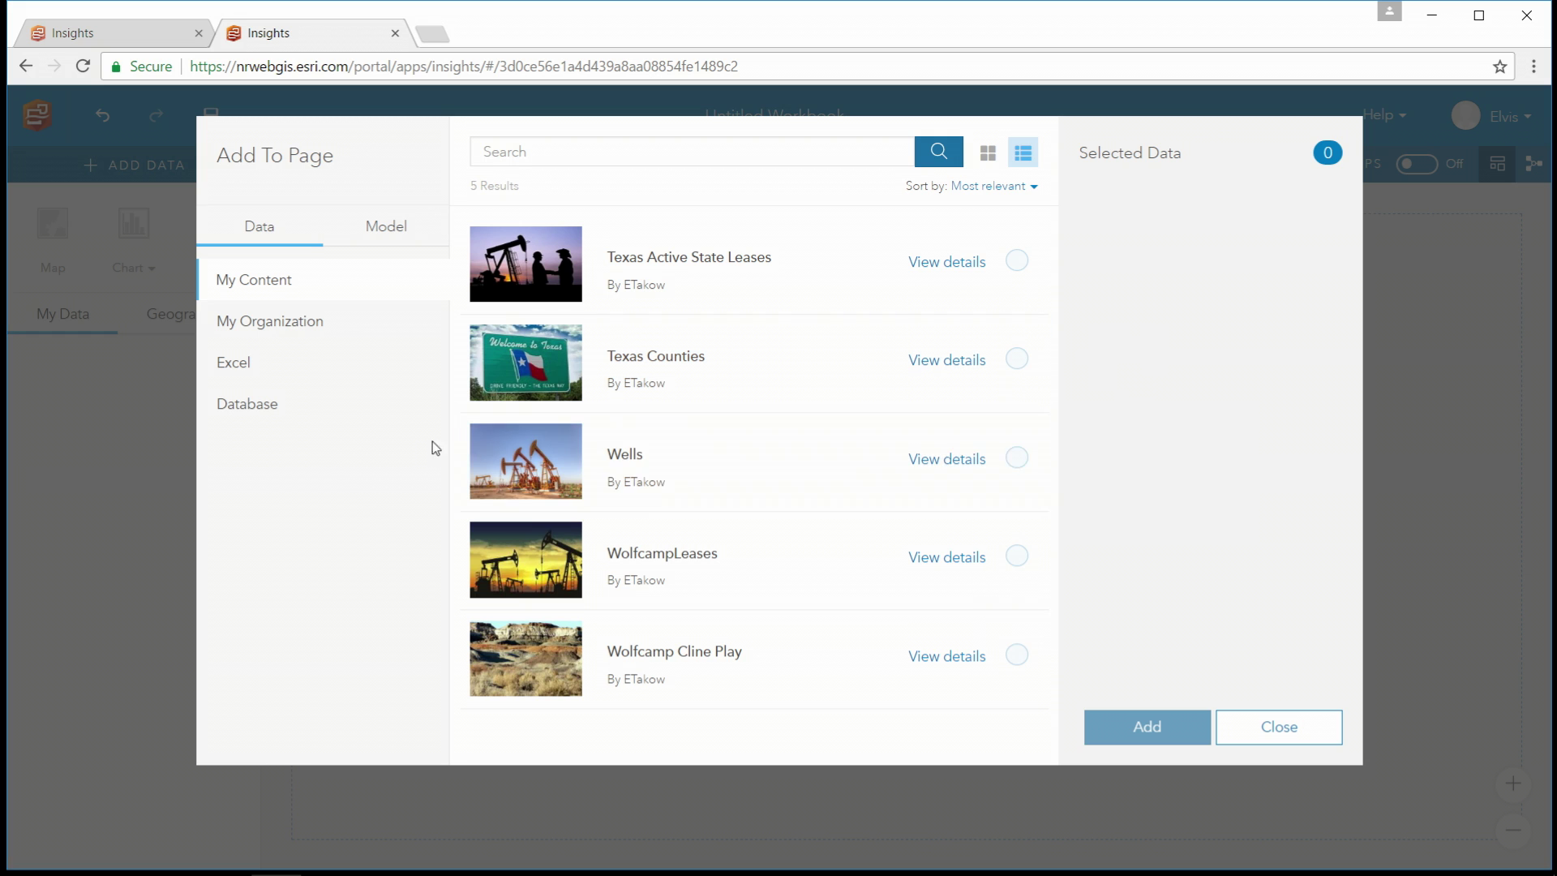
left_click(1017, 557)
left_click(1135, 728)
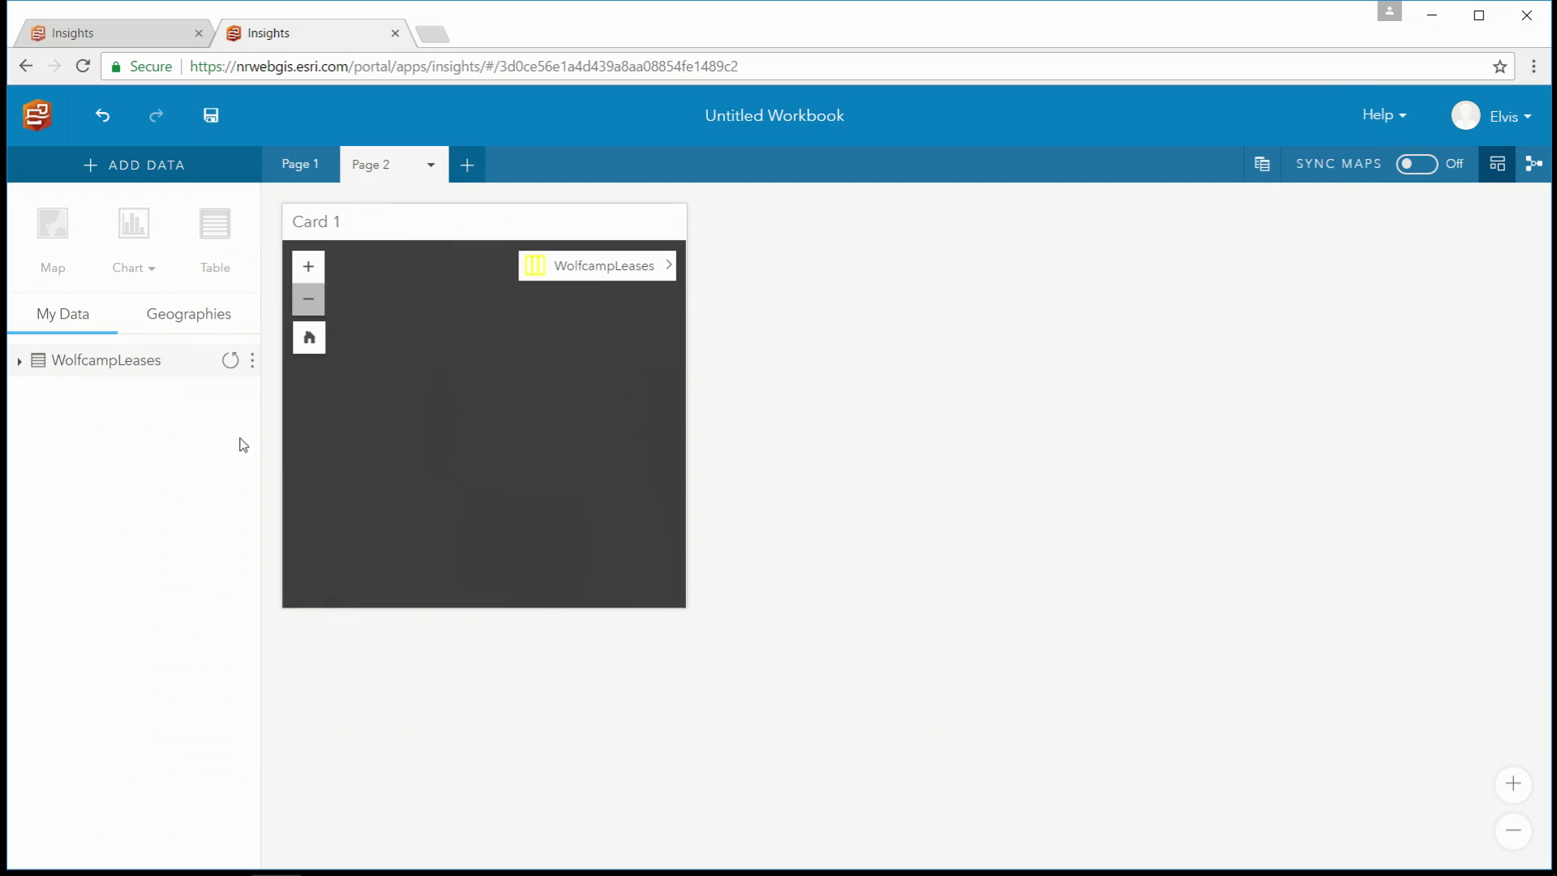
- Filter WolfcampLeases by LeaseStatus to keep only Active and Past Primary Term leases
left_click(20, 362)
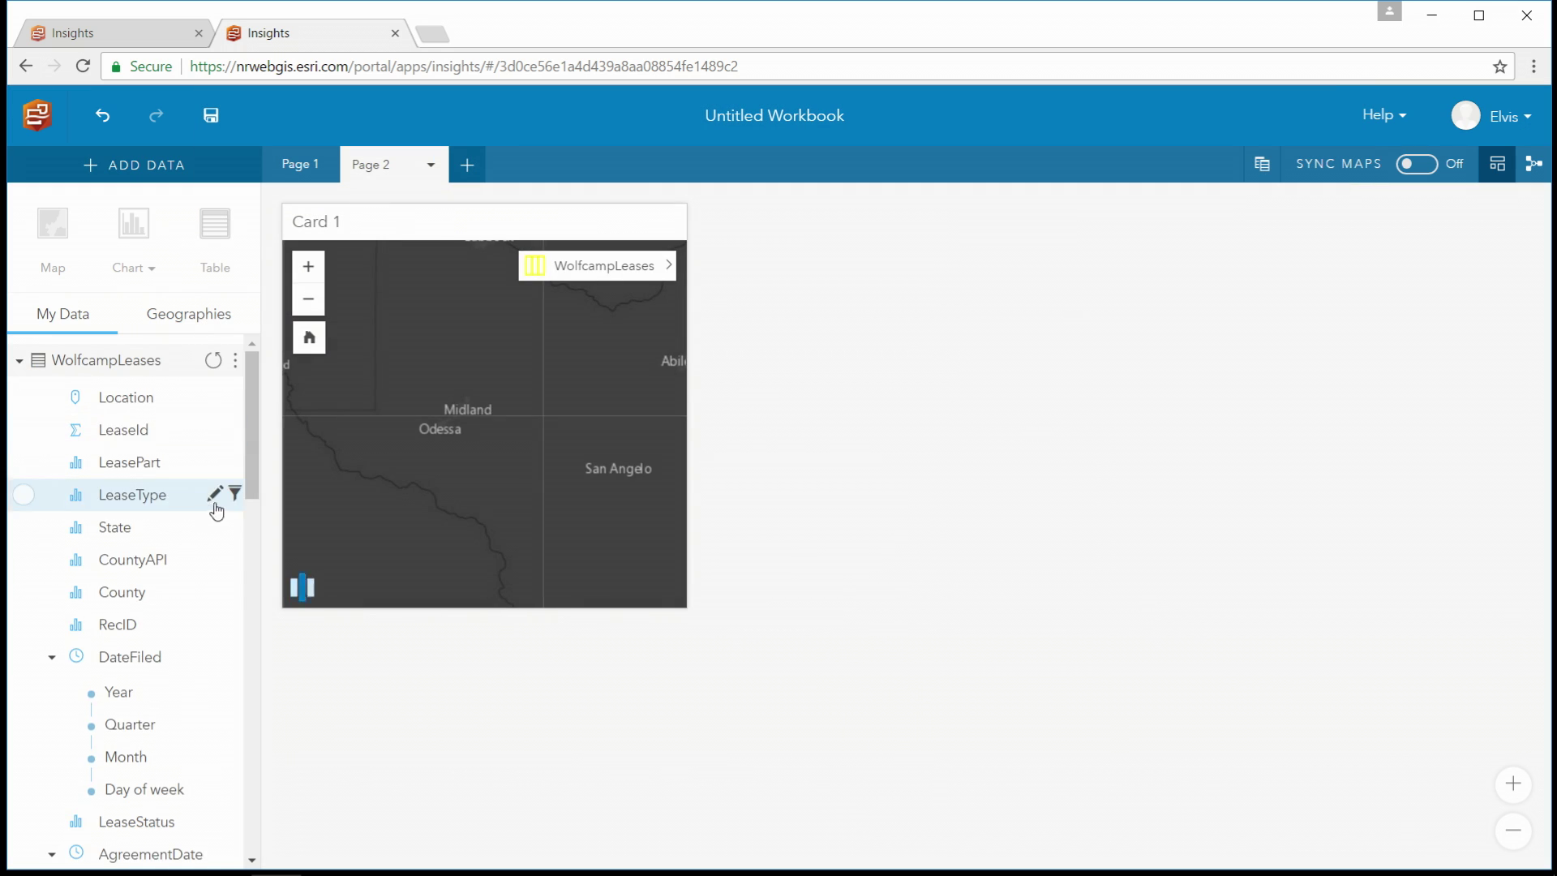
scroll(248, 519, "down", 2)
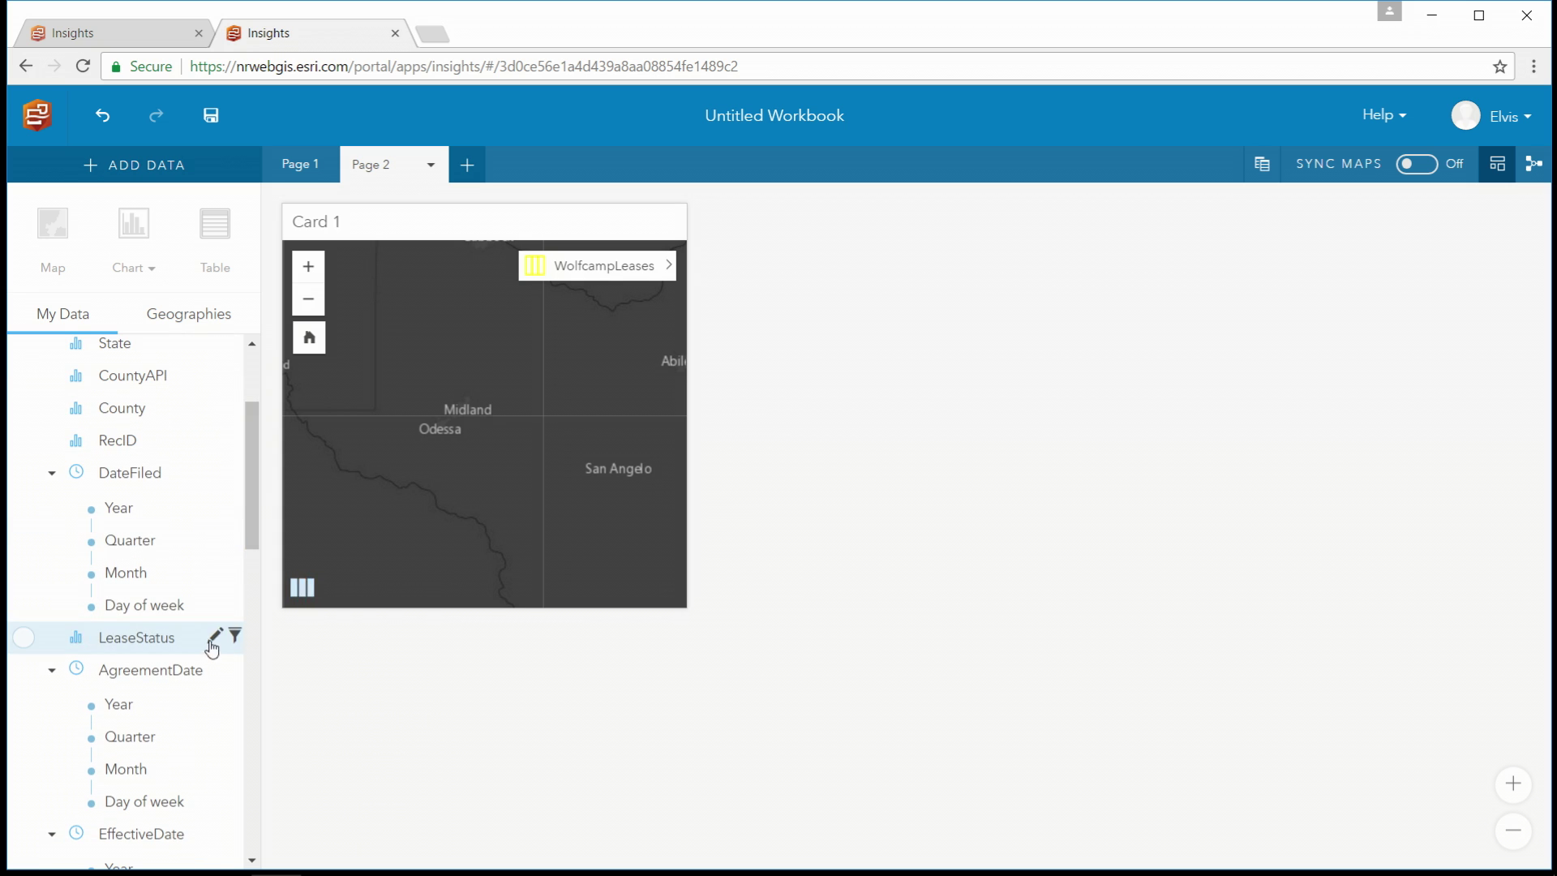
left_click(232, 642)
left_click(38, 709)
left_click(37, 732)
left_click(38, 754)
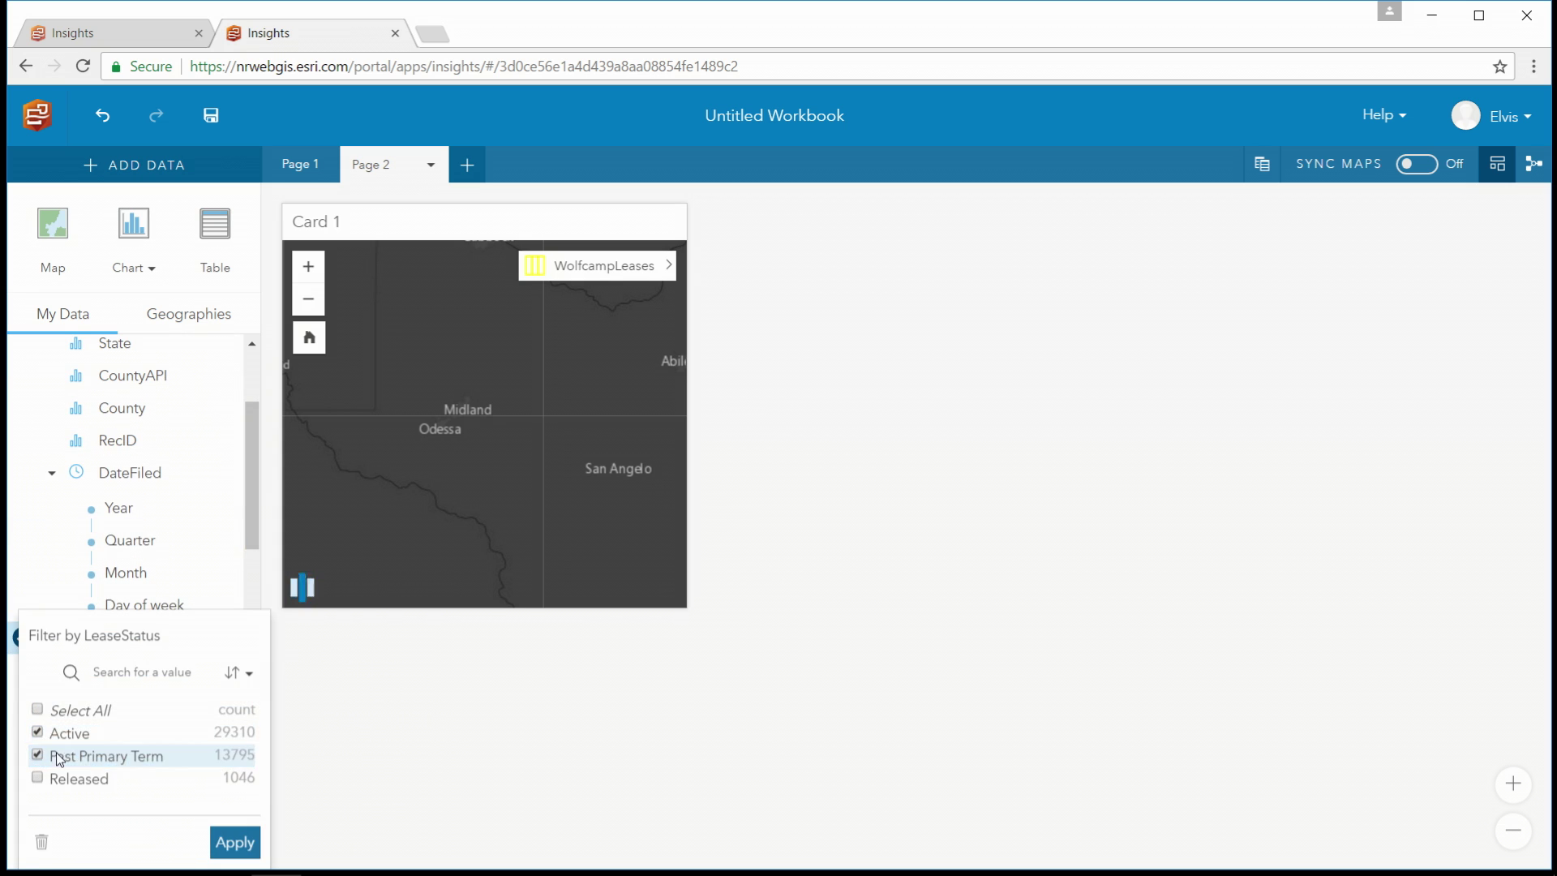
left_click(243, 843)
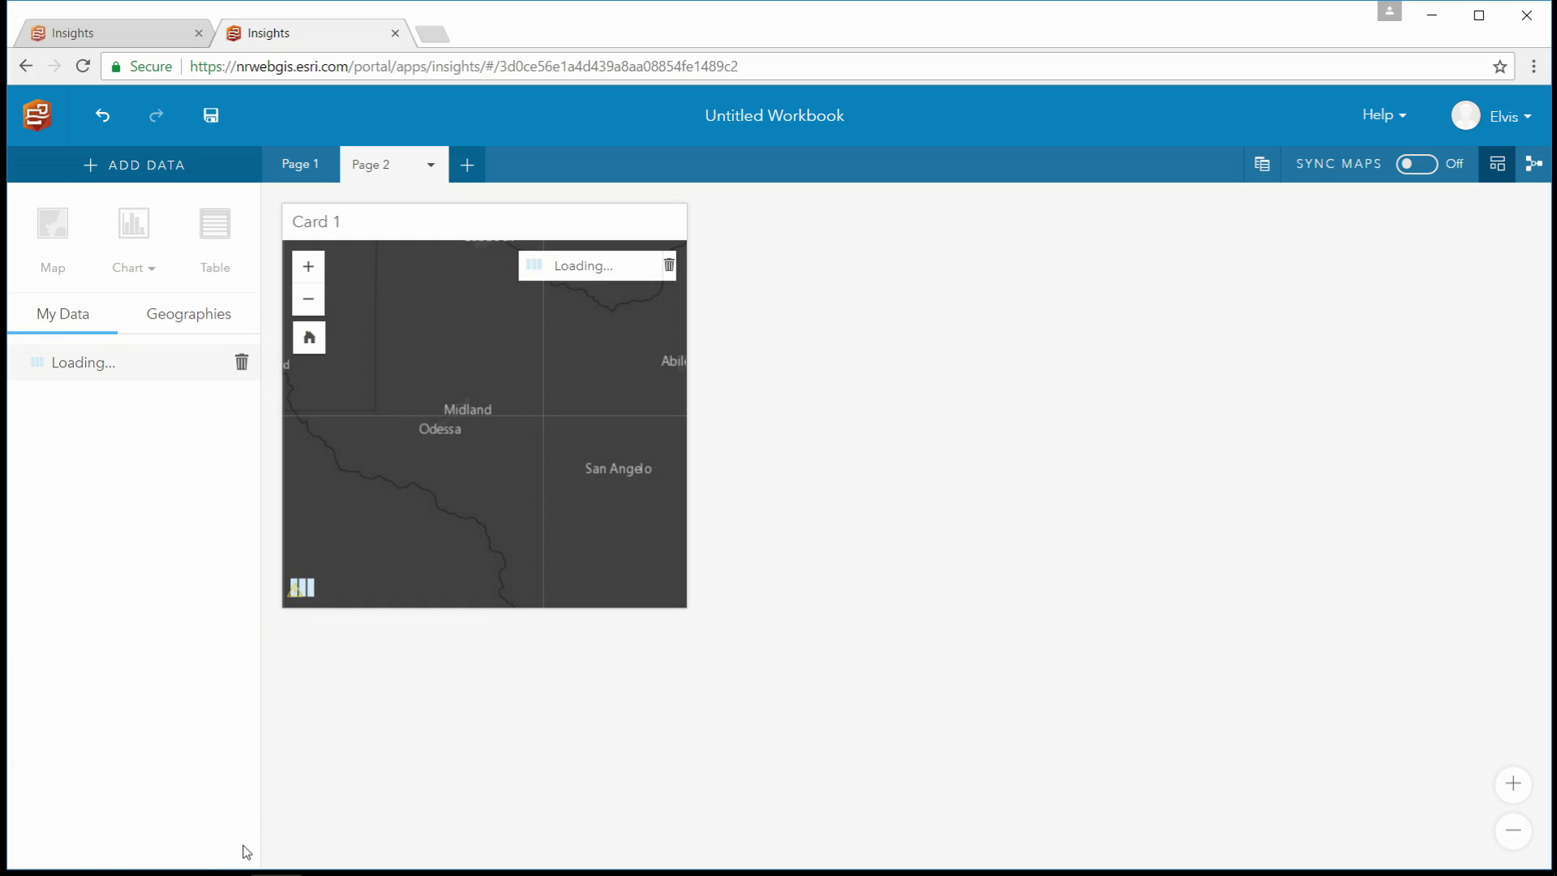
- Create a time series chart counting WolfcampLeases by CurrentExpDate
scroll(256, 515, "down", 2)
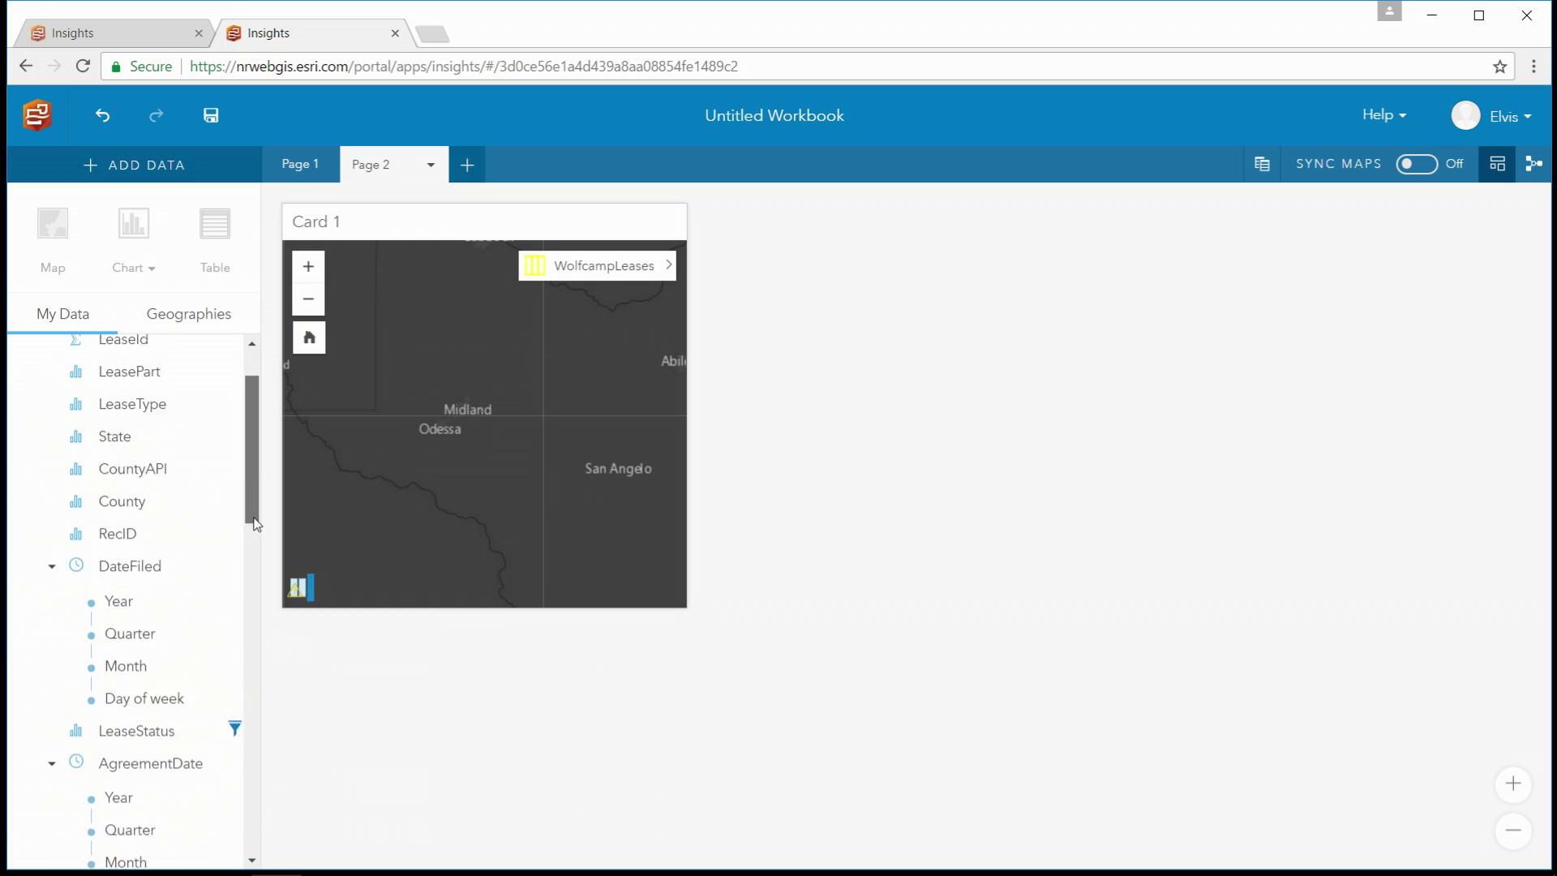
scroll(255, 514, "down", 7)
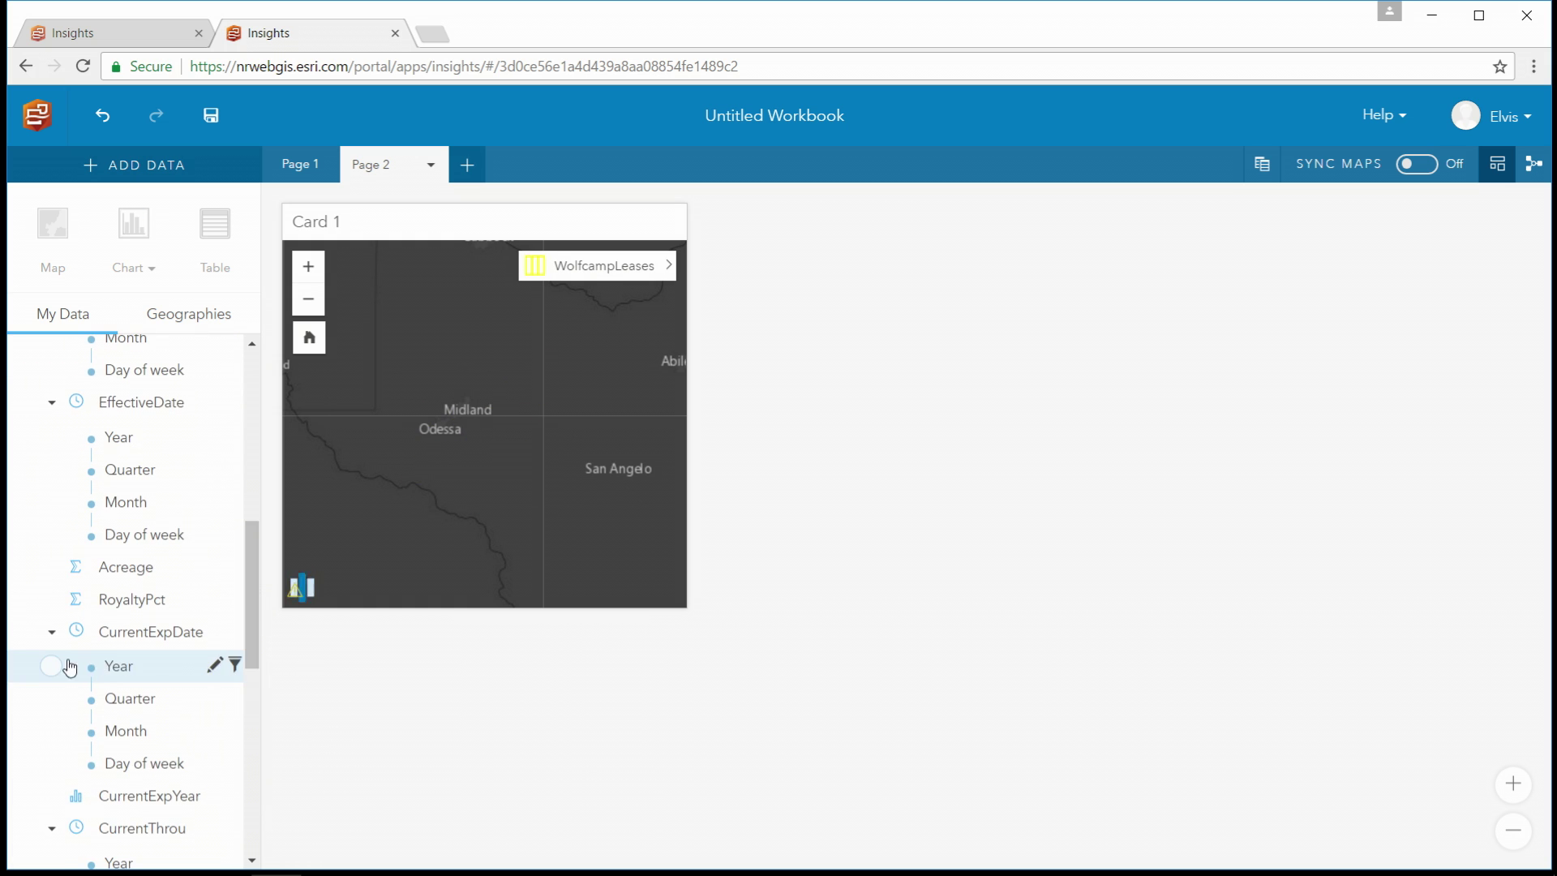
left_click(26, 634)
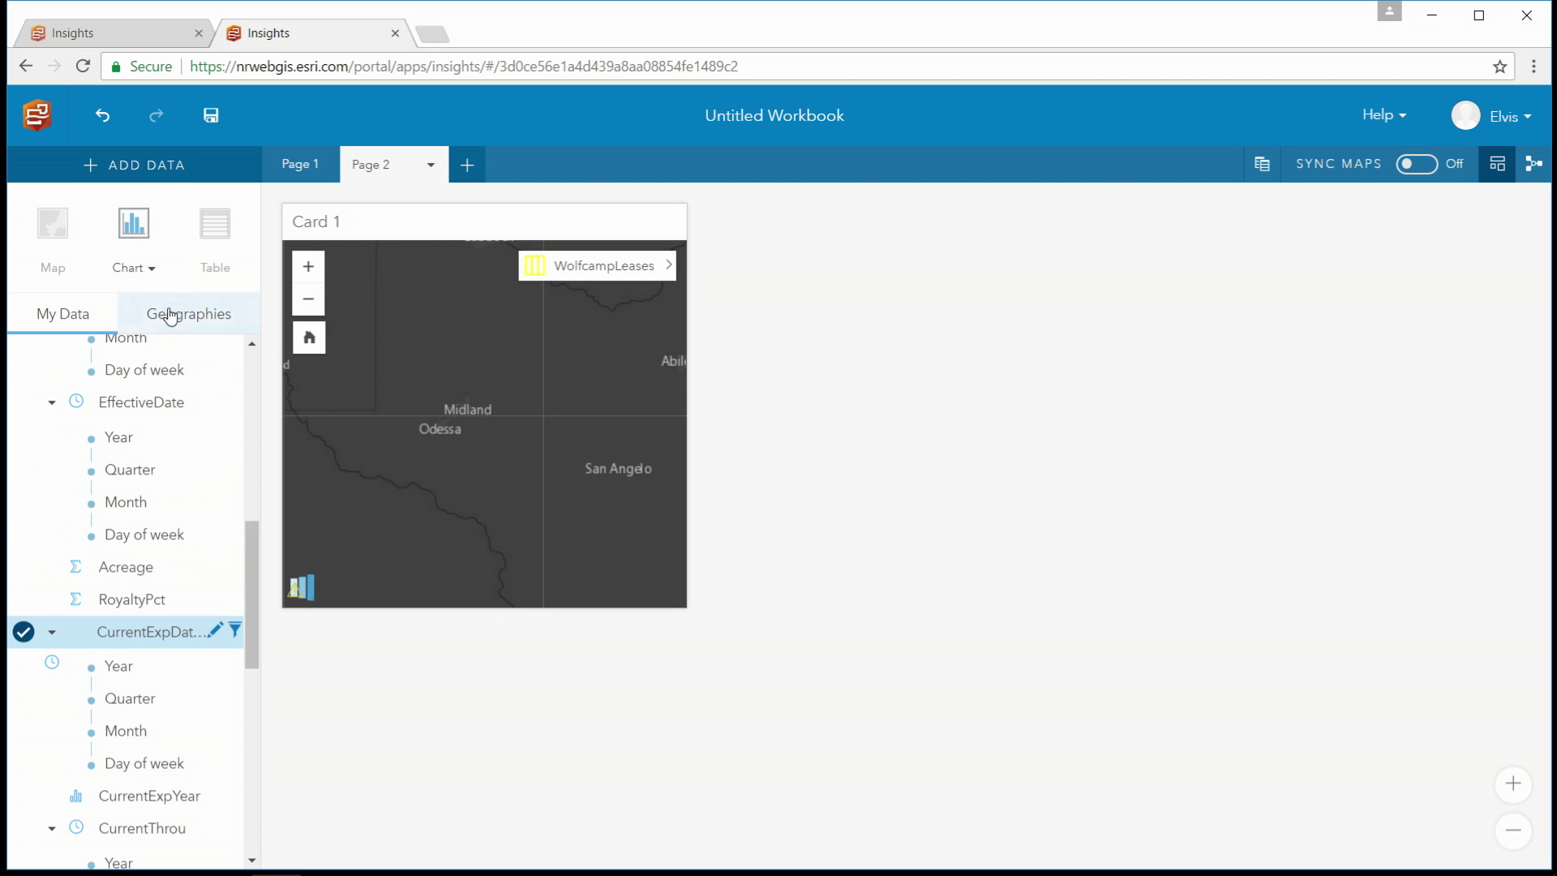
left_click(142, 269)
left_click(180, 445)
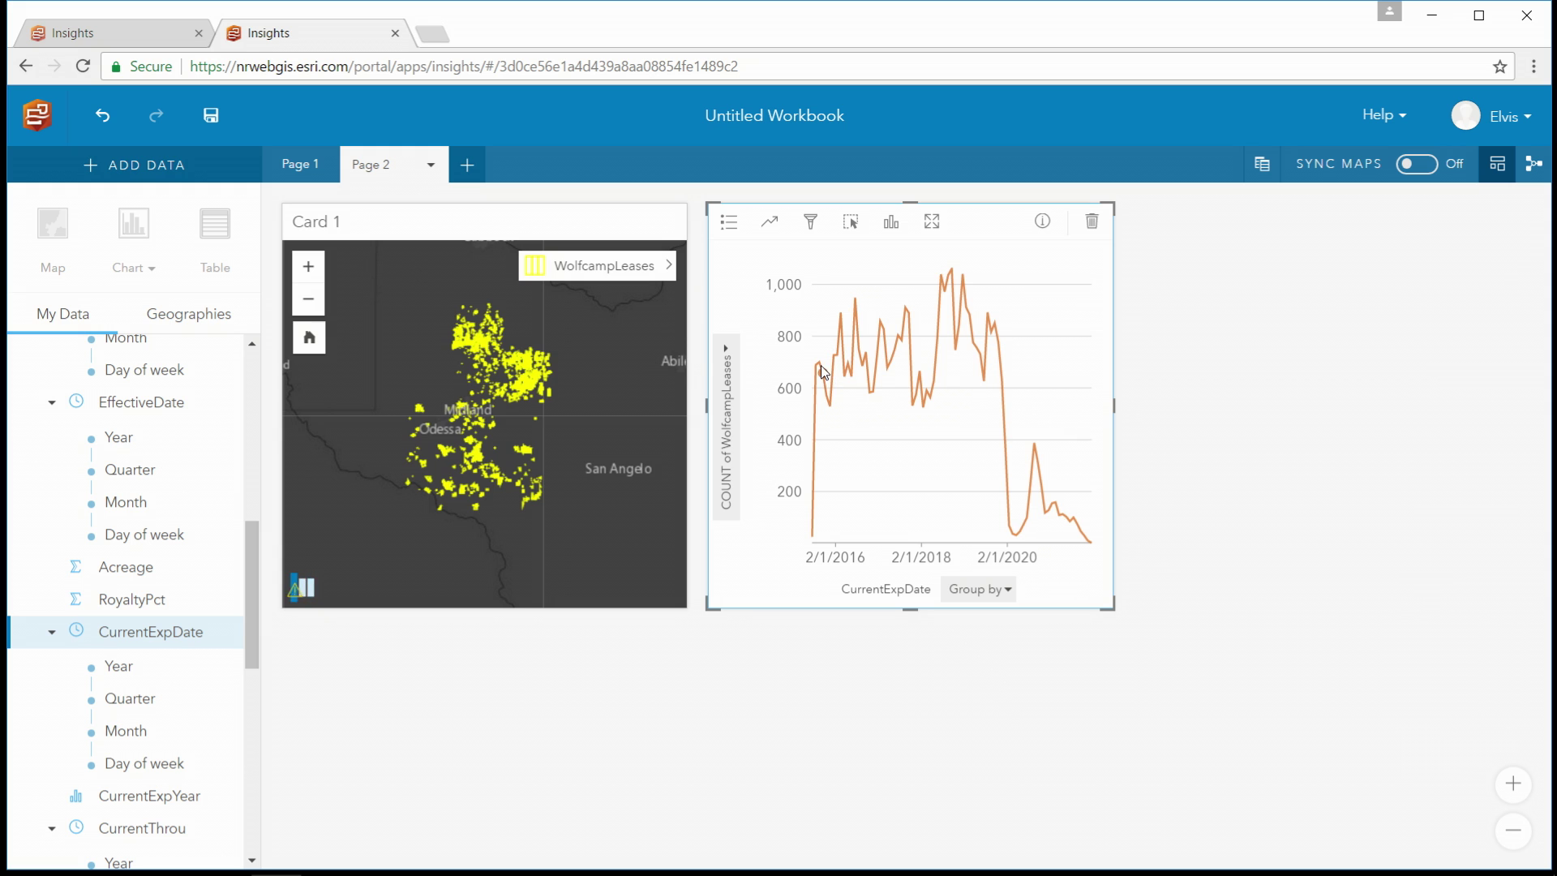
- Highlight leases expiring in several different intervals on the time series
mouse_move(819, 368)
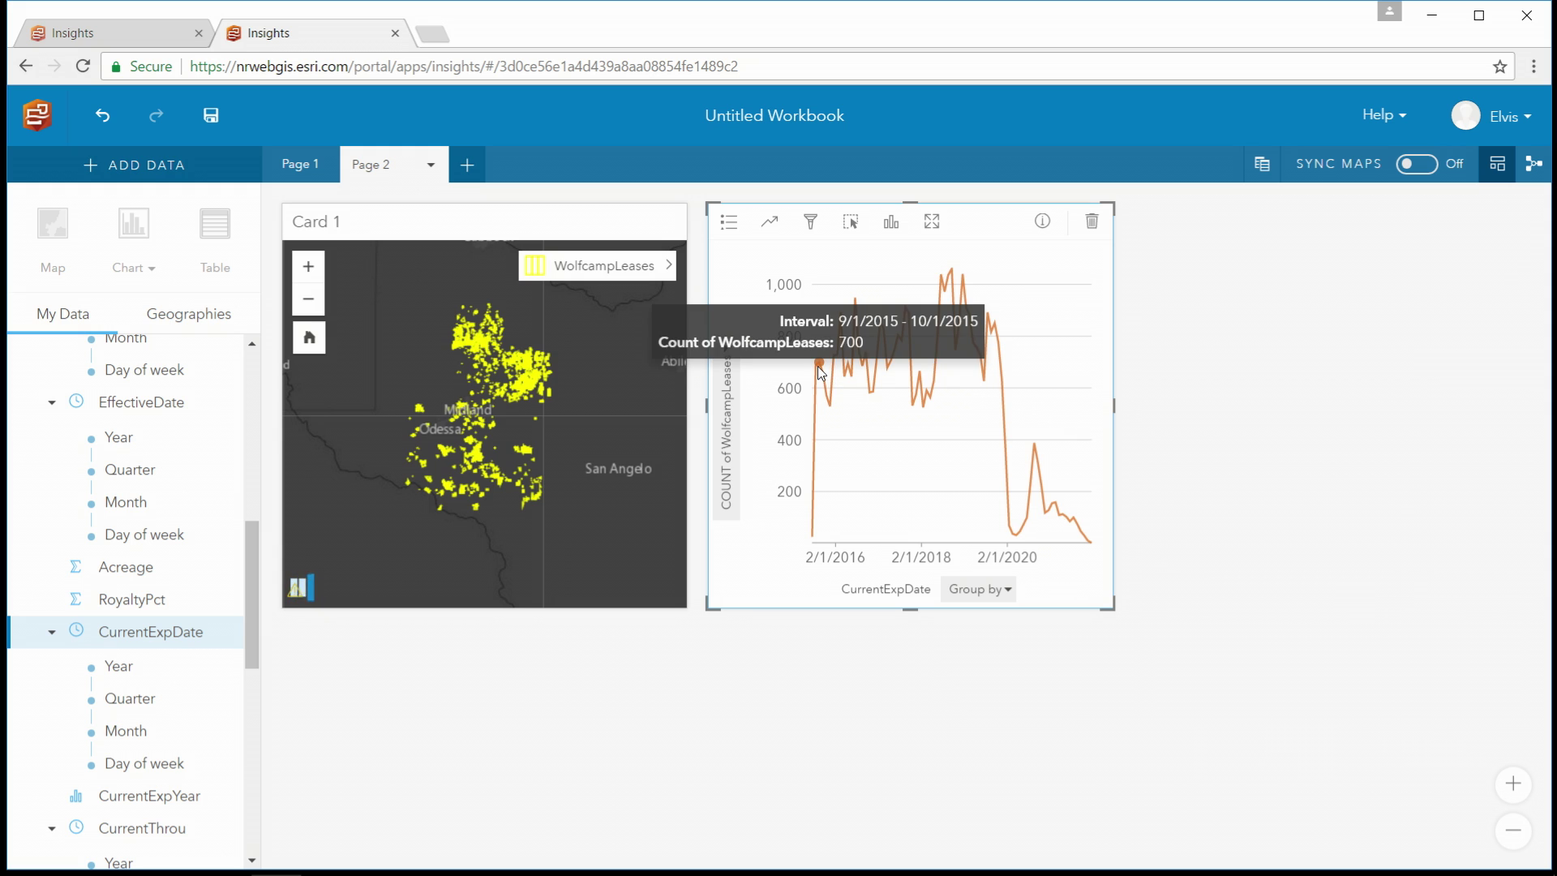
left_click(819, 365)
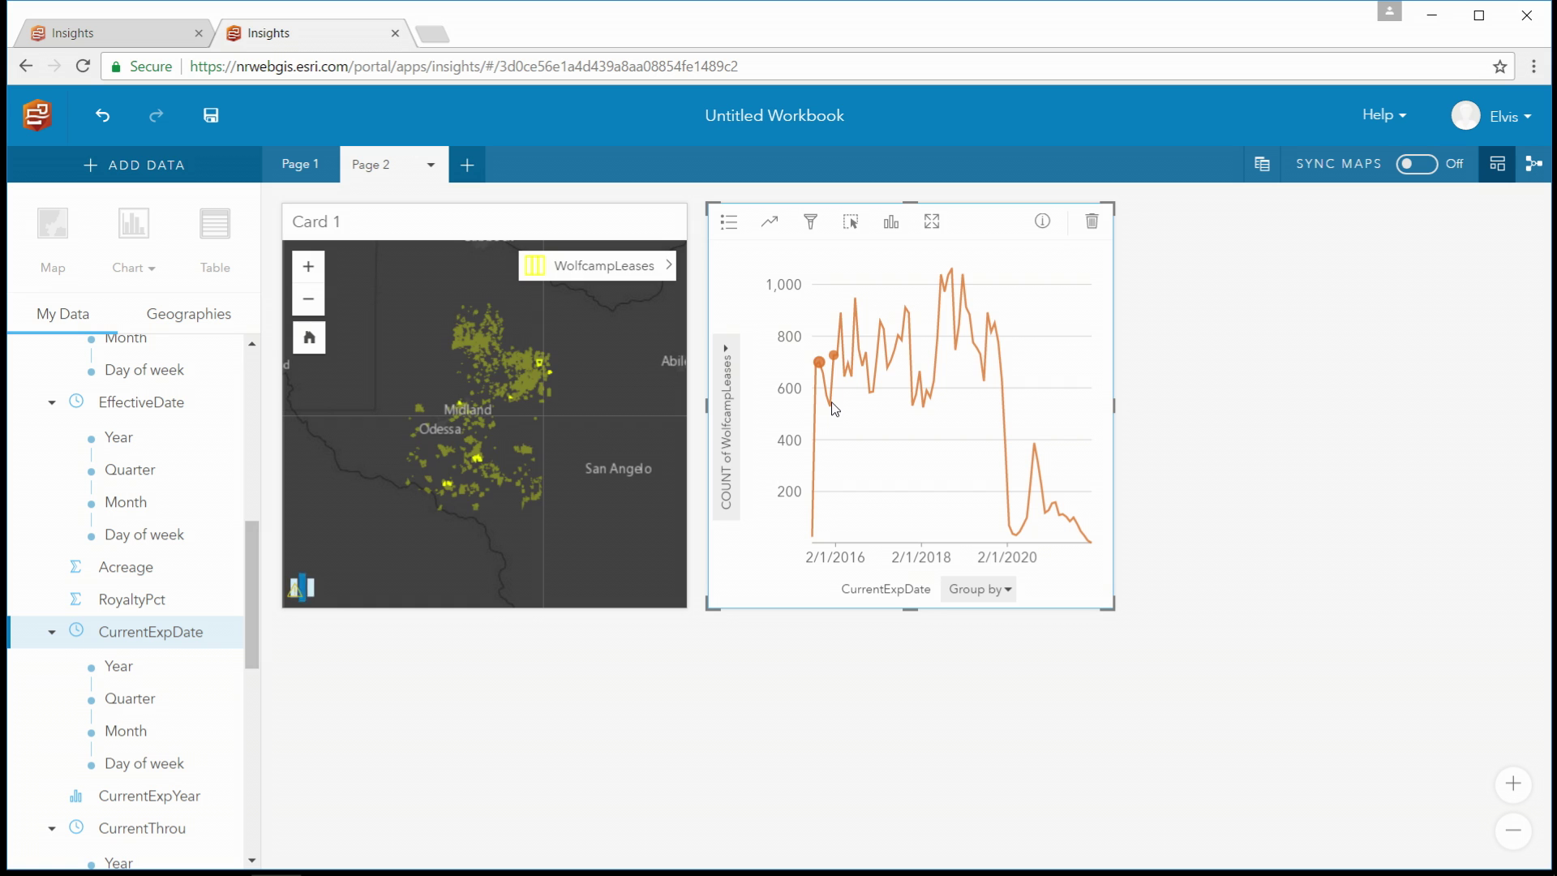
left_click(841, 316)
left_click(597, 432)
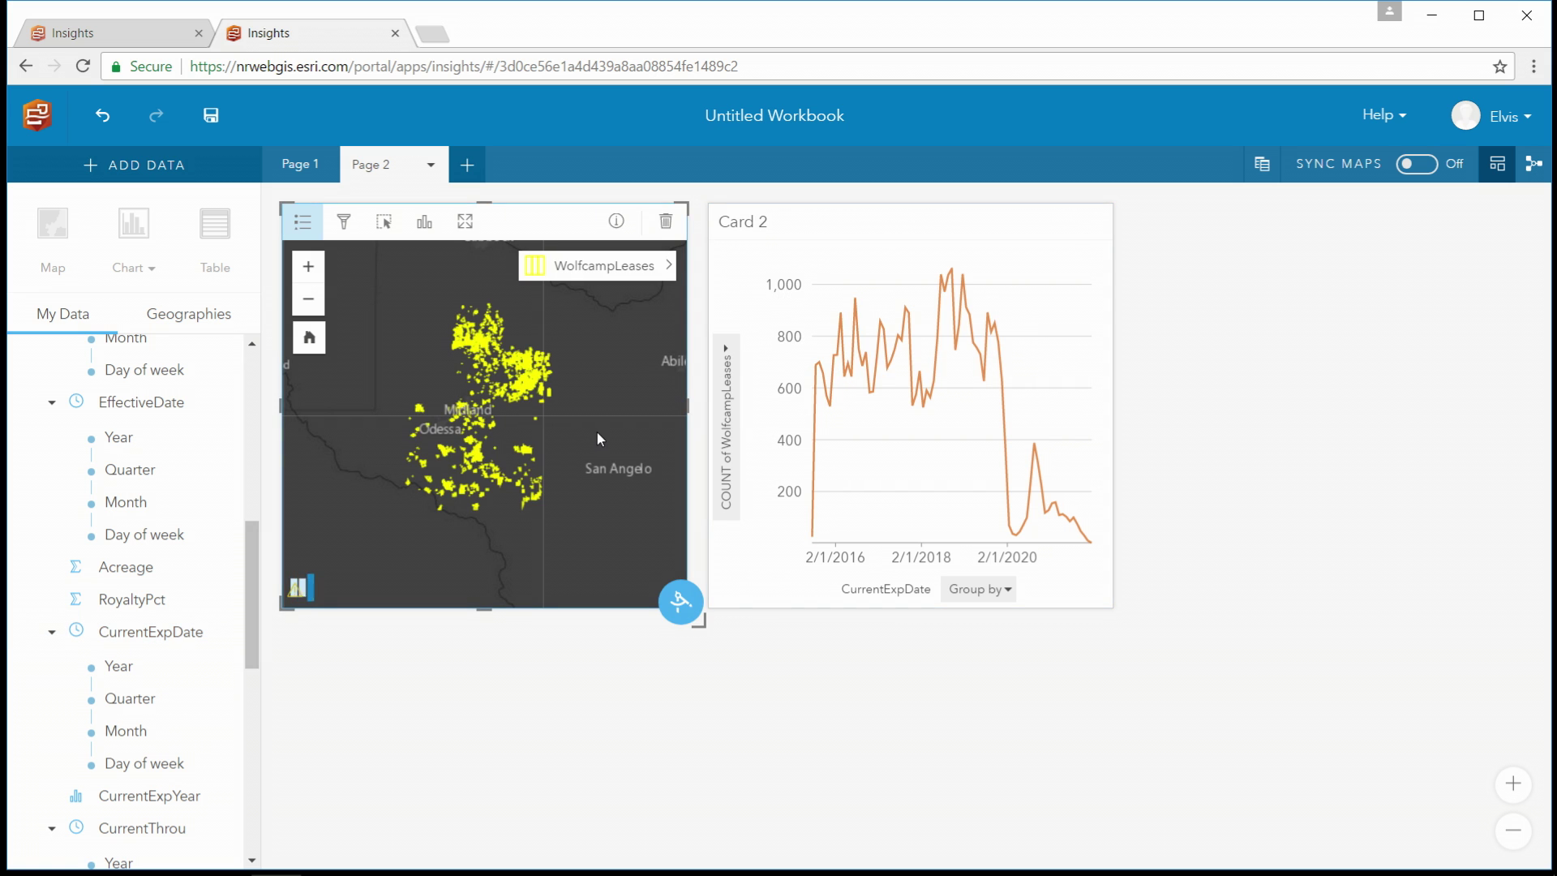
left_click(899, 341)
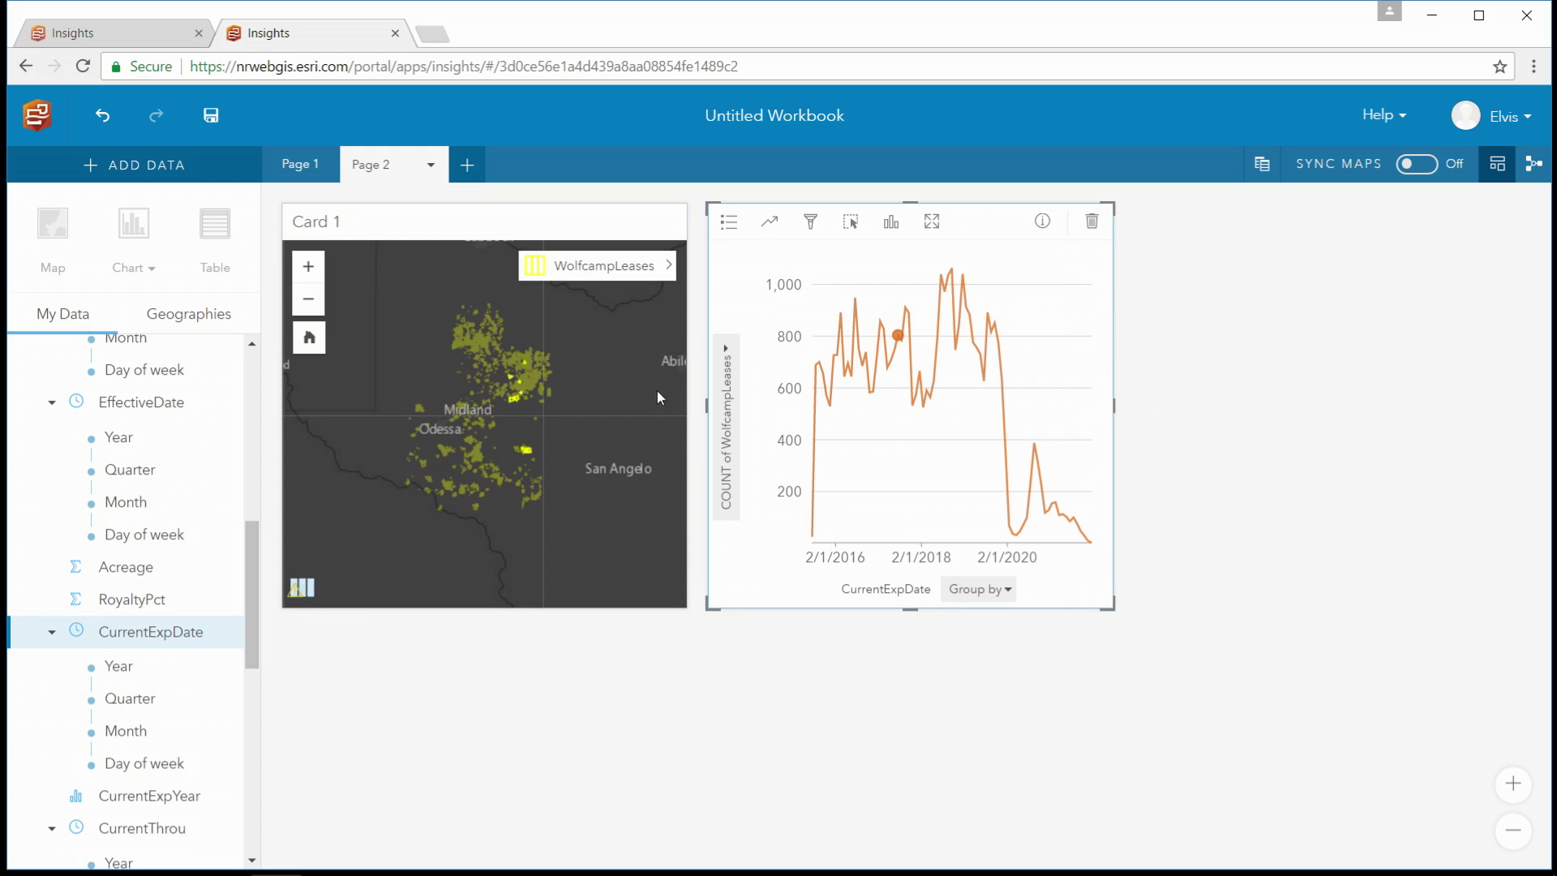
mouse_move(527, 451)
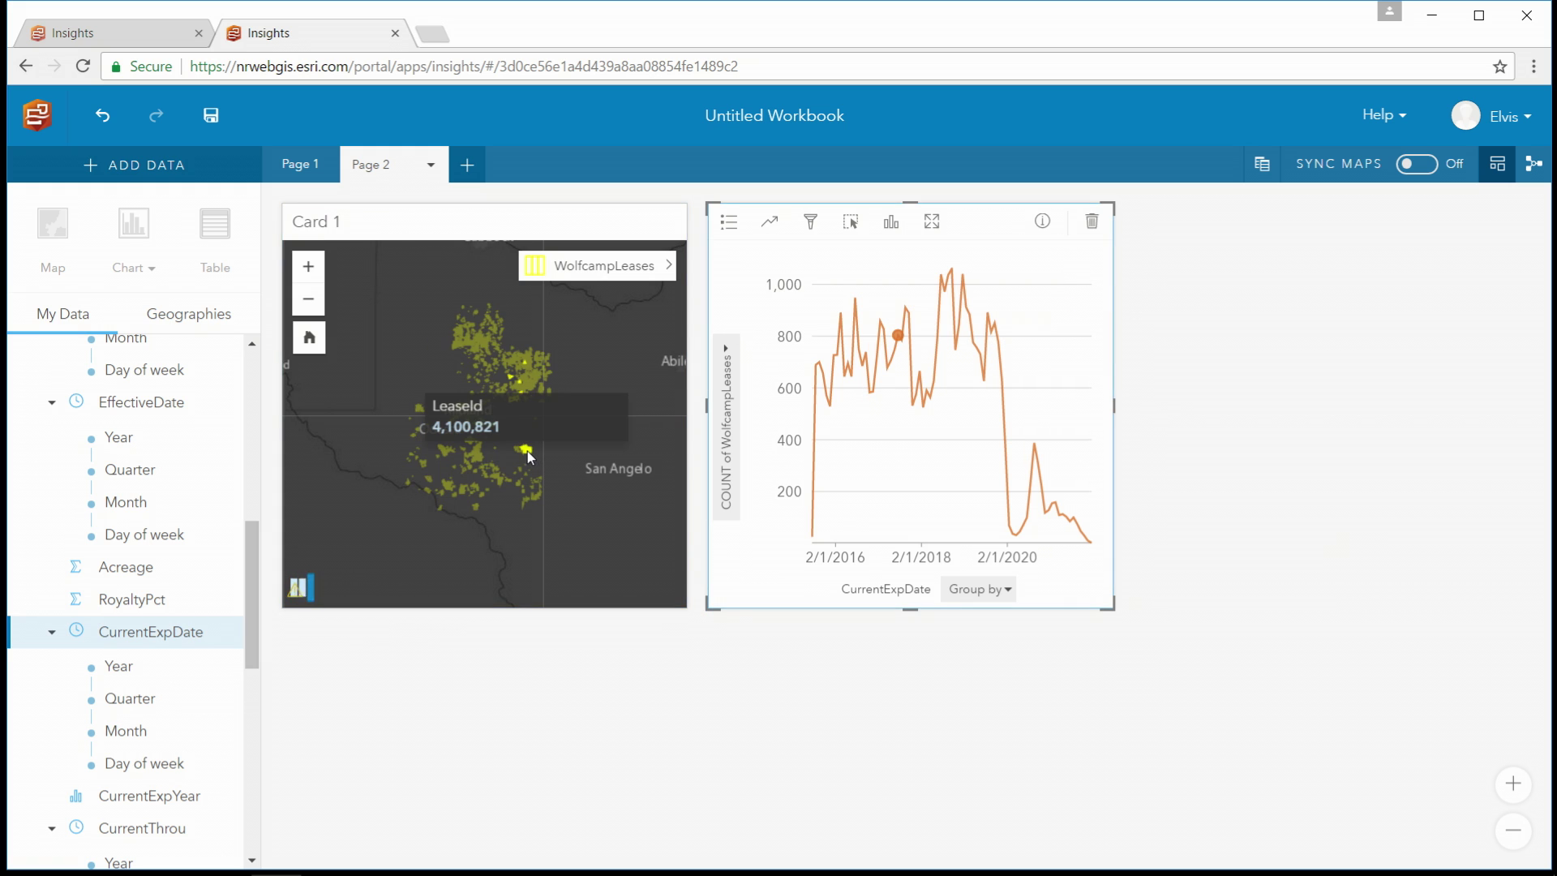
- Create a third map card showing only the selected WolfcampLeases features
left_click_drag(527, 450, 1228, 438)
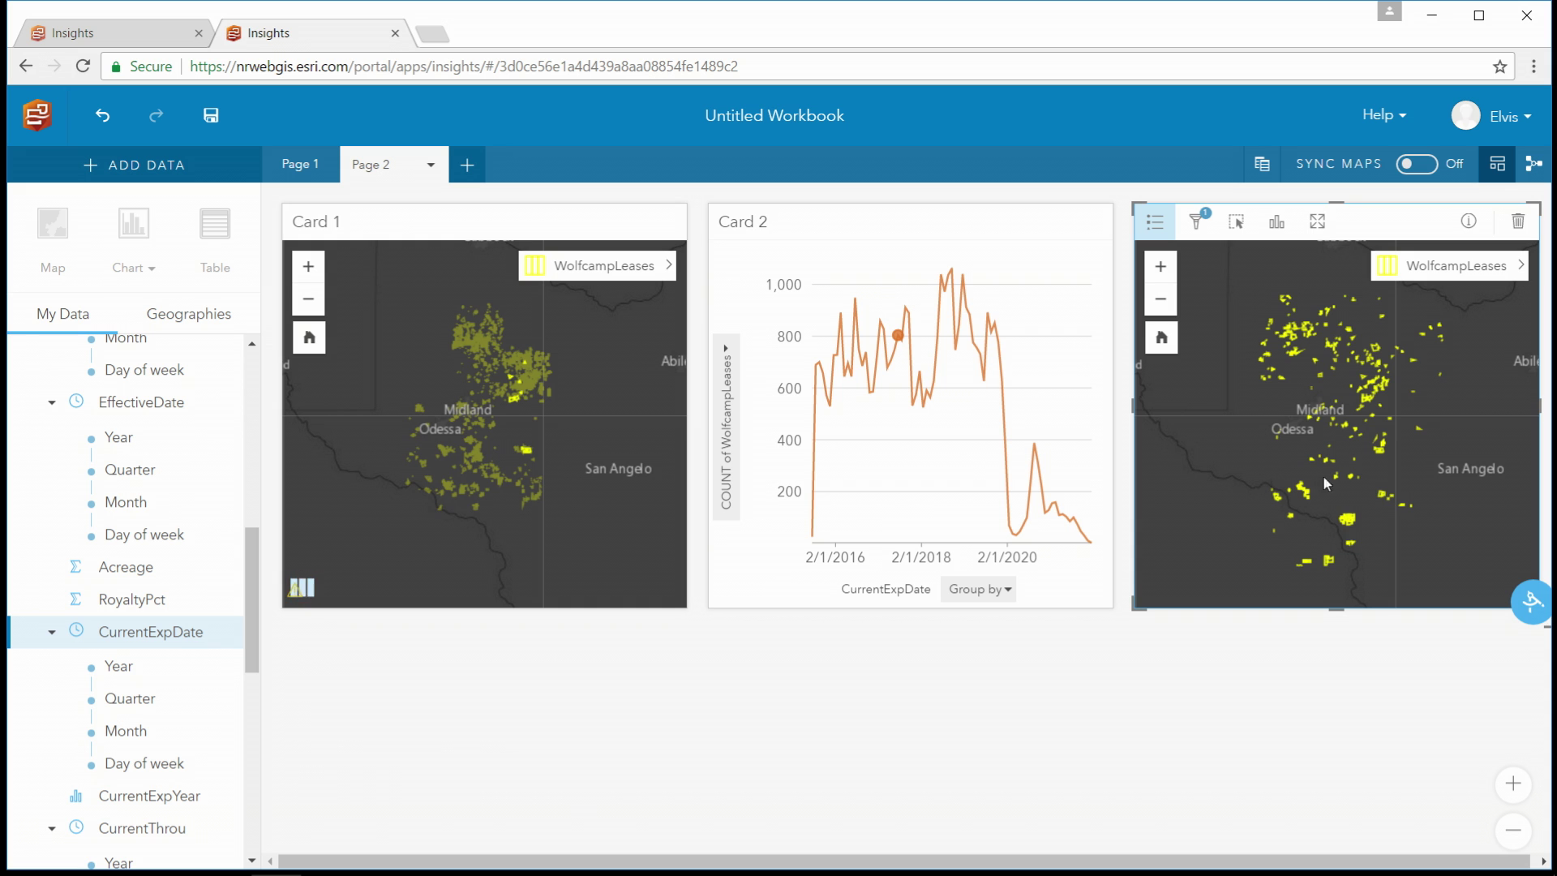
- Bring up the Add To Page dataset list
left_click(190, 170)
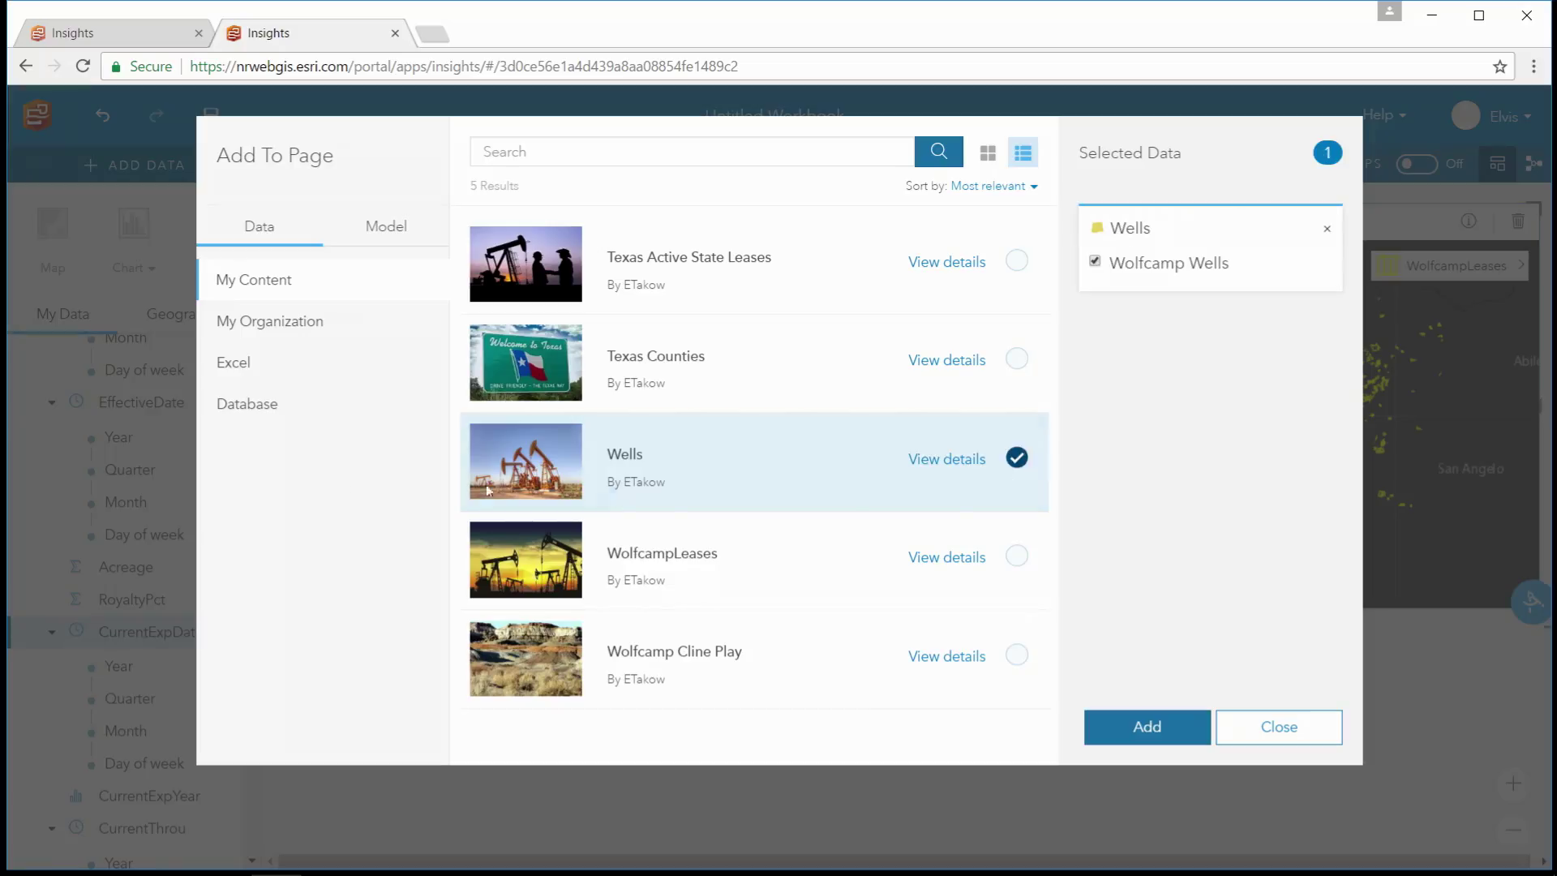
- Add the Wells layer from Production DataWarehouse as a new map card, then reopen Add To Page
left_click(258, 410)
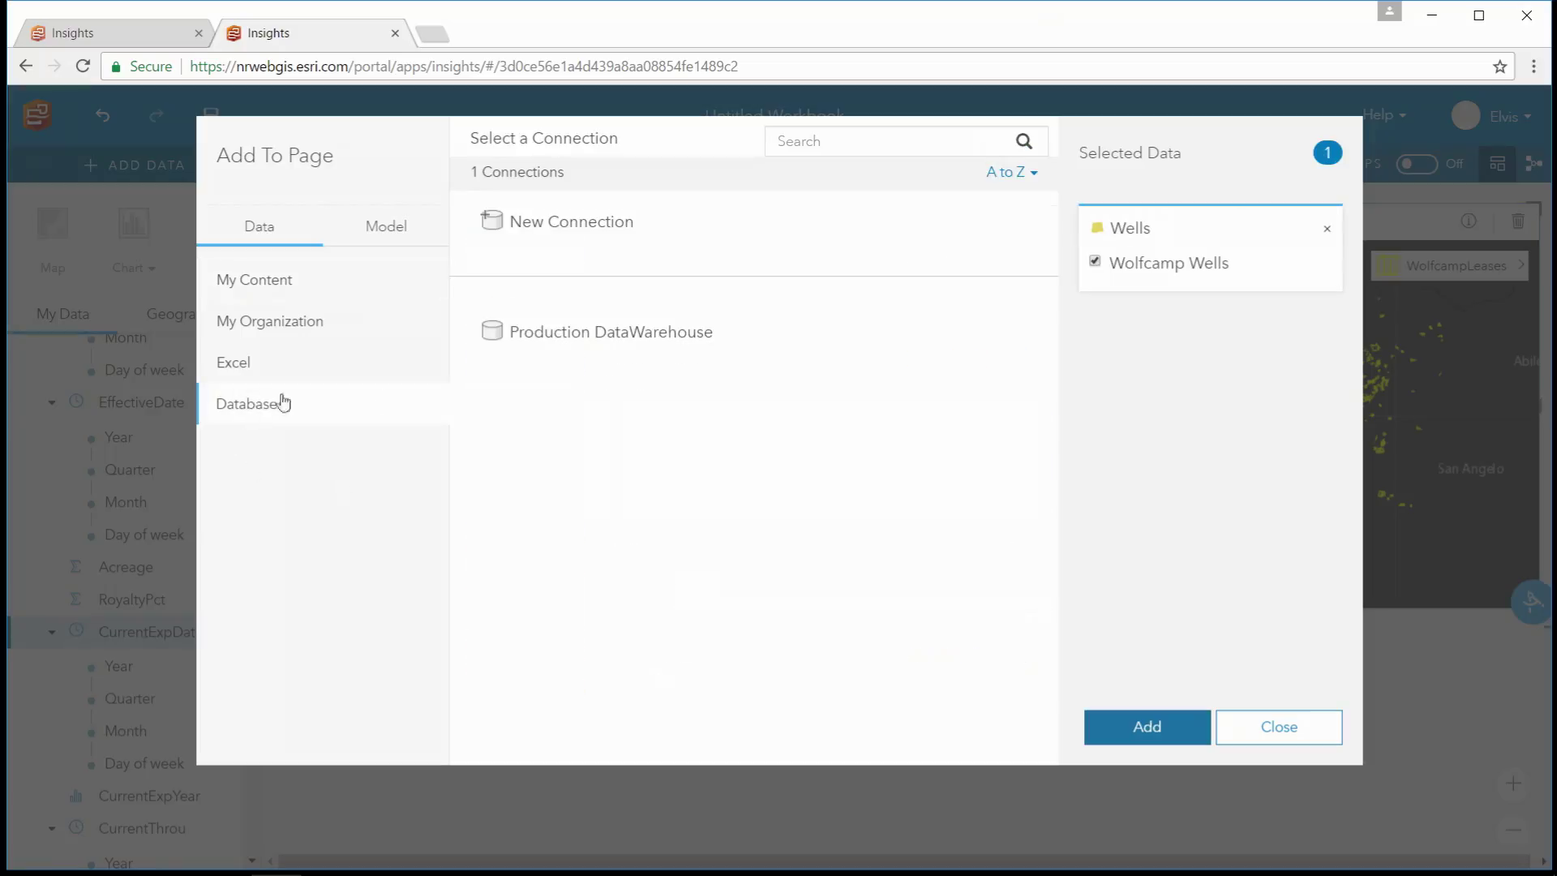
left_click(604, 349)
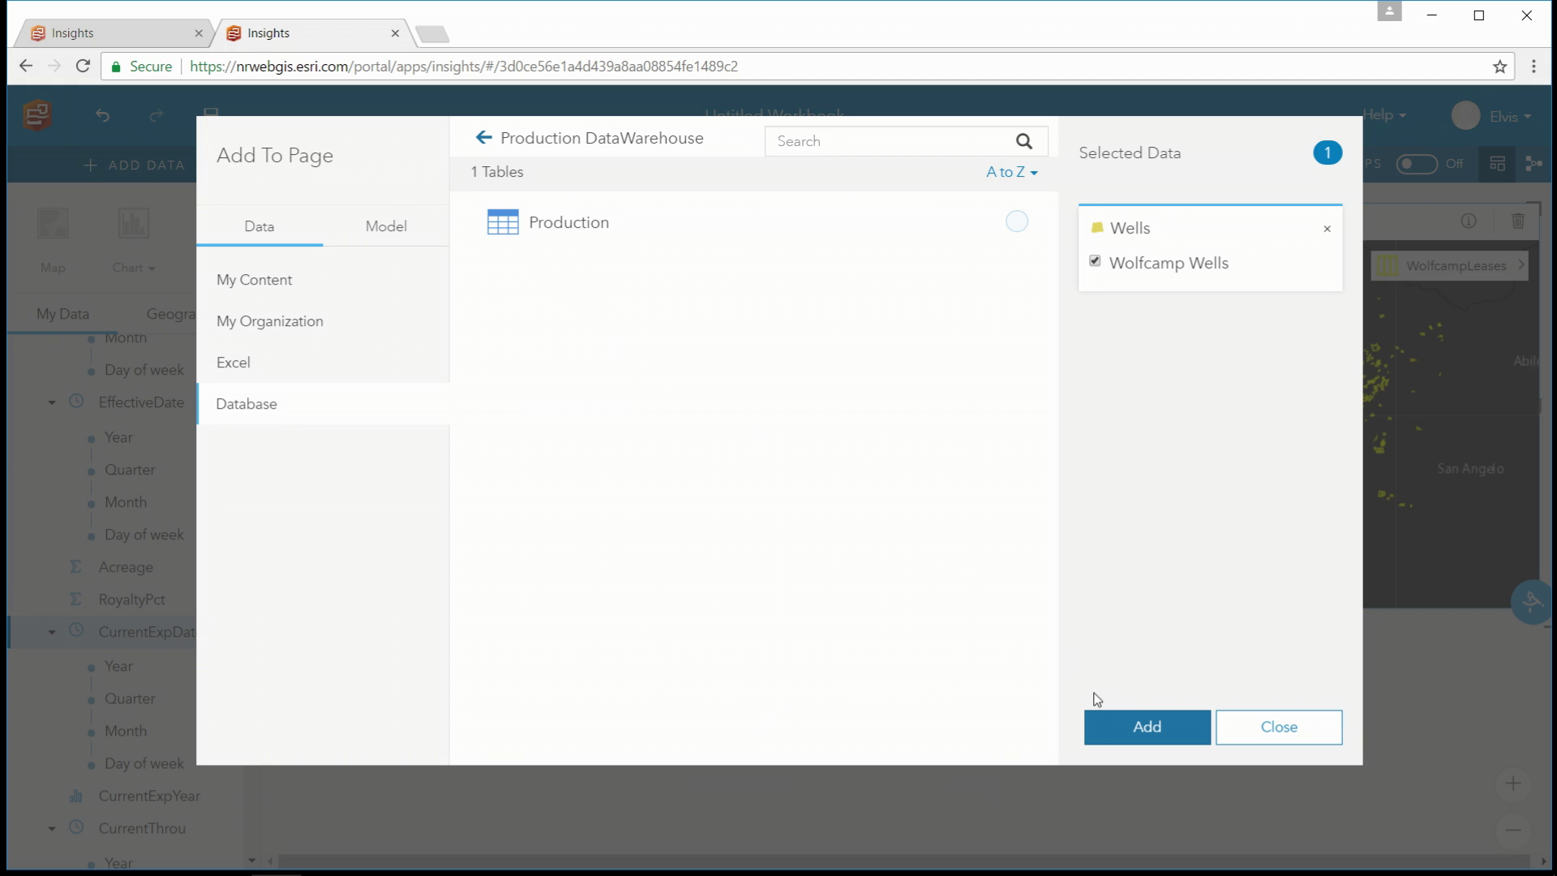
left_click(1139, 730)
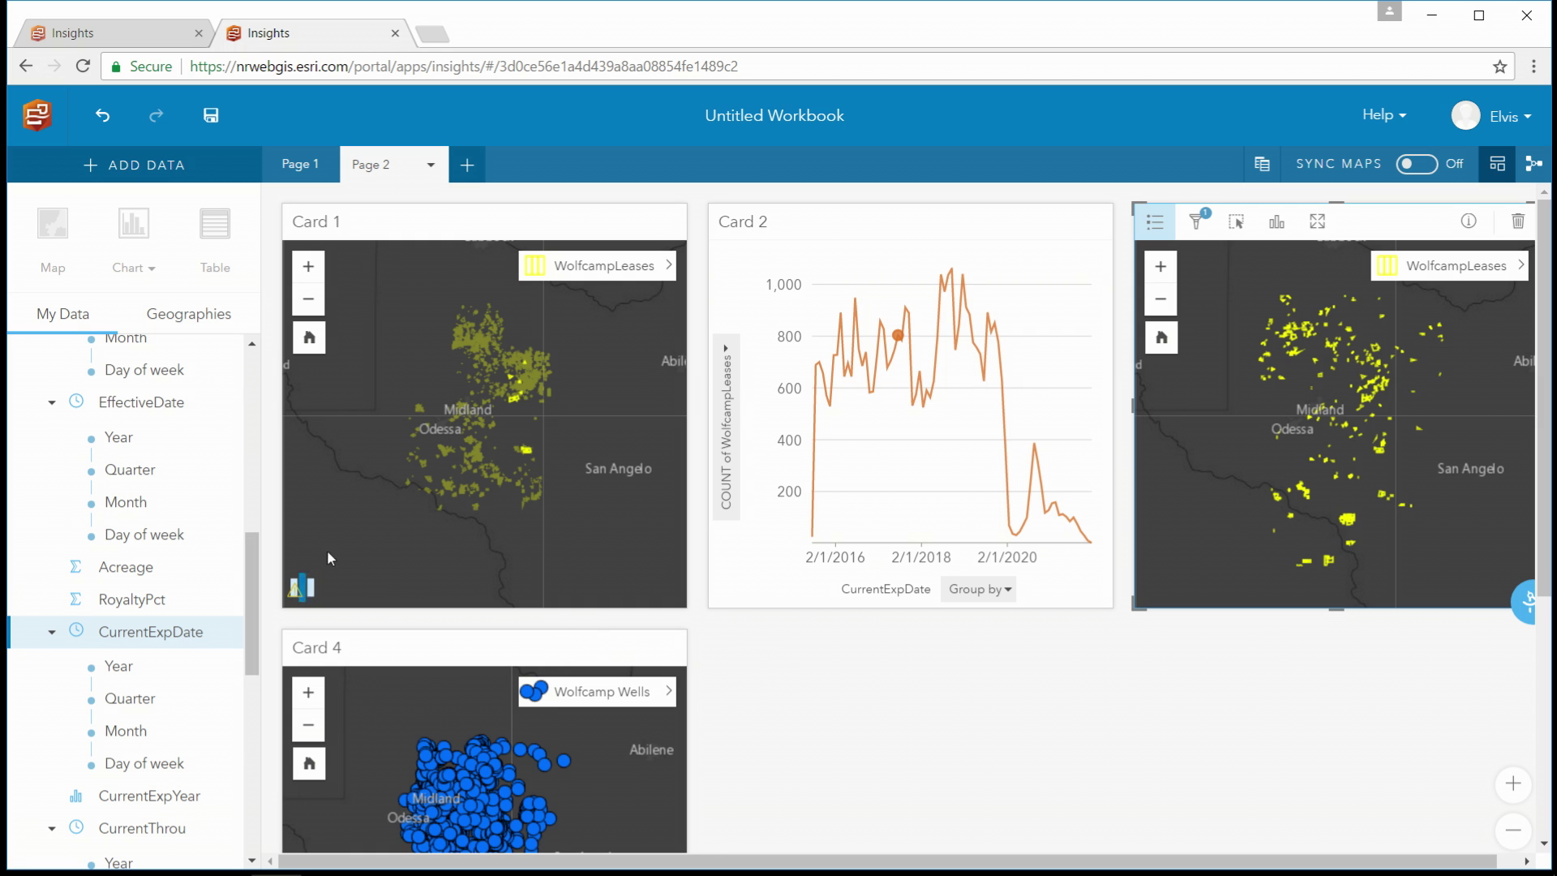
left_click(138, 168)
- Add the Production table from the Production DataWarehouse connection to the workbook
right_click(276, 397)
left_click(258, 408)
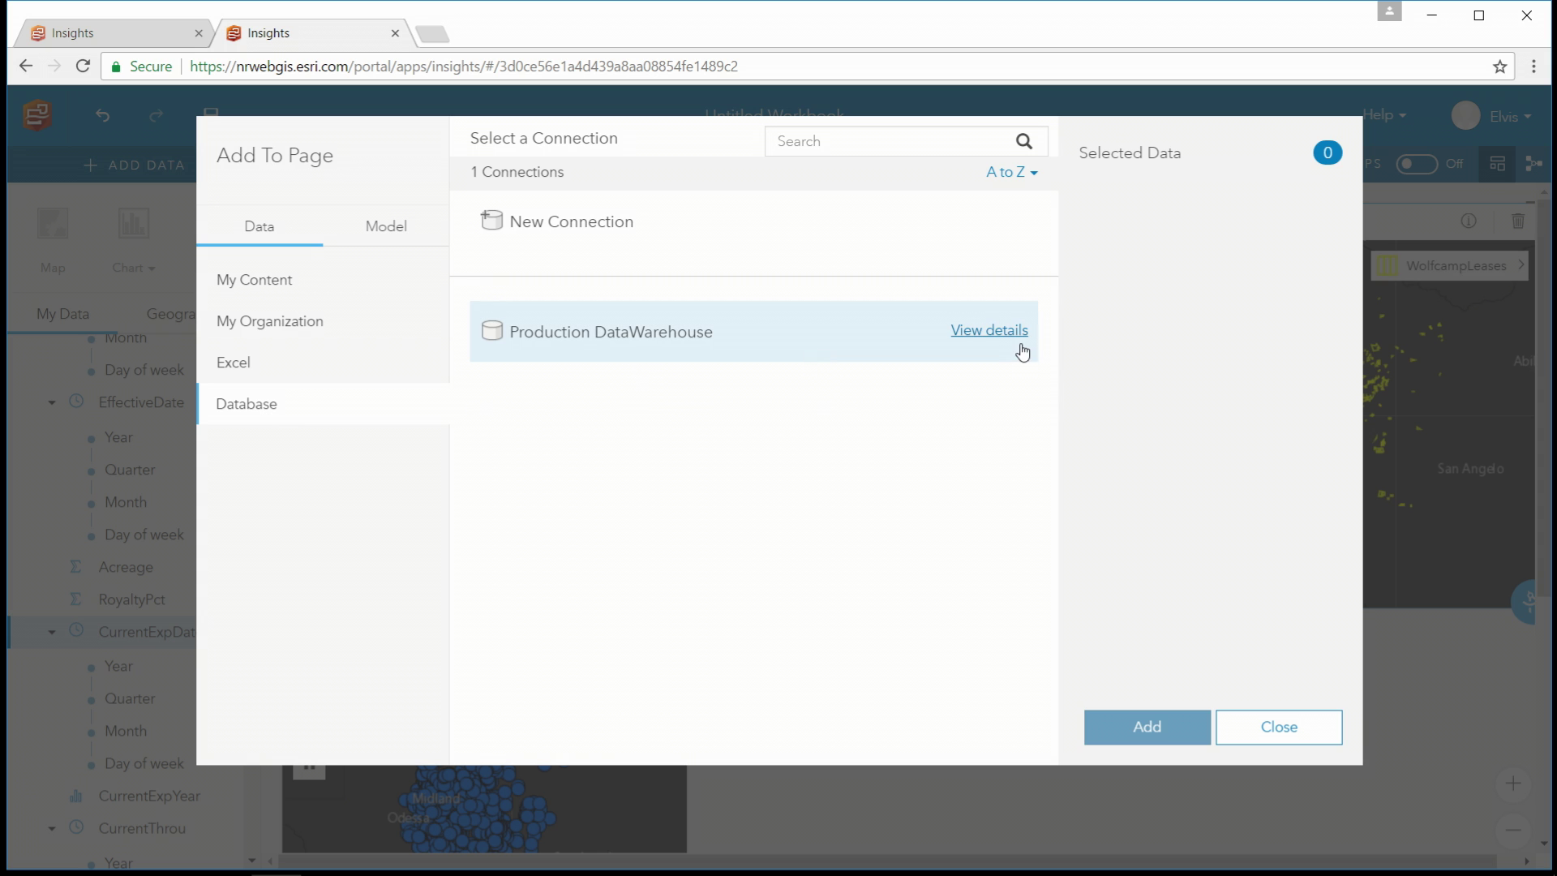
left_click(1018, 347)
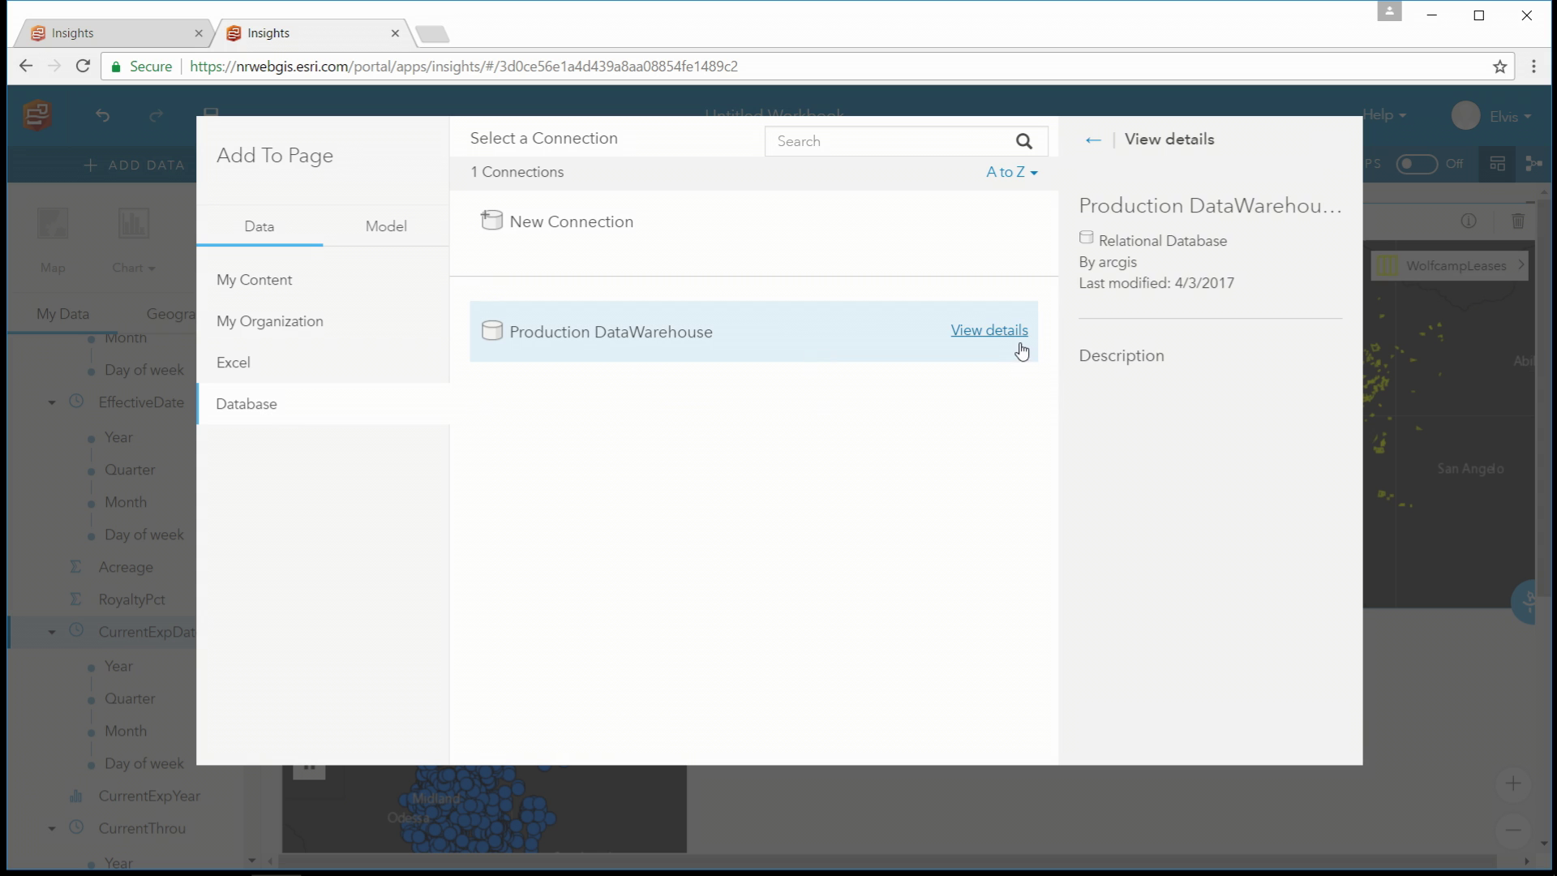
left_click(679, 354)
left_click(1016, 221)
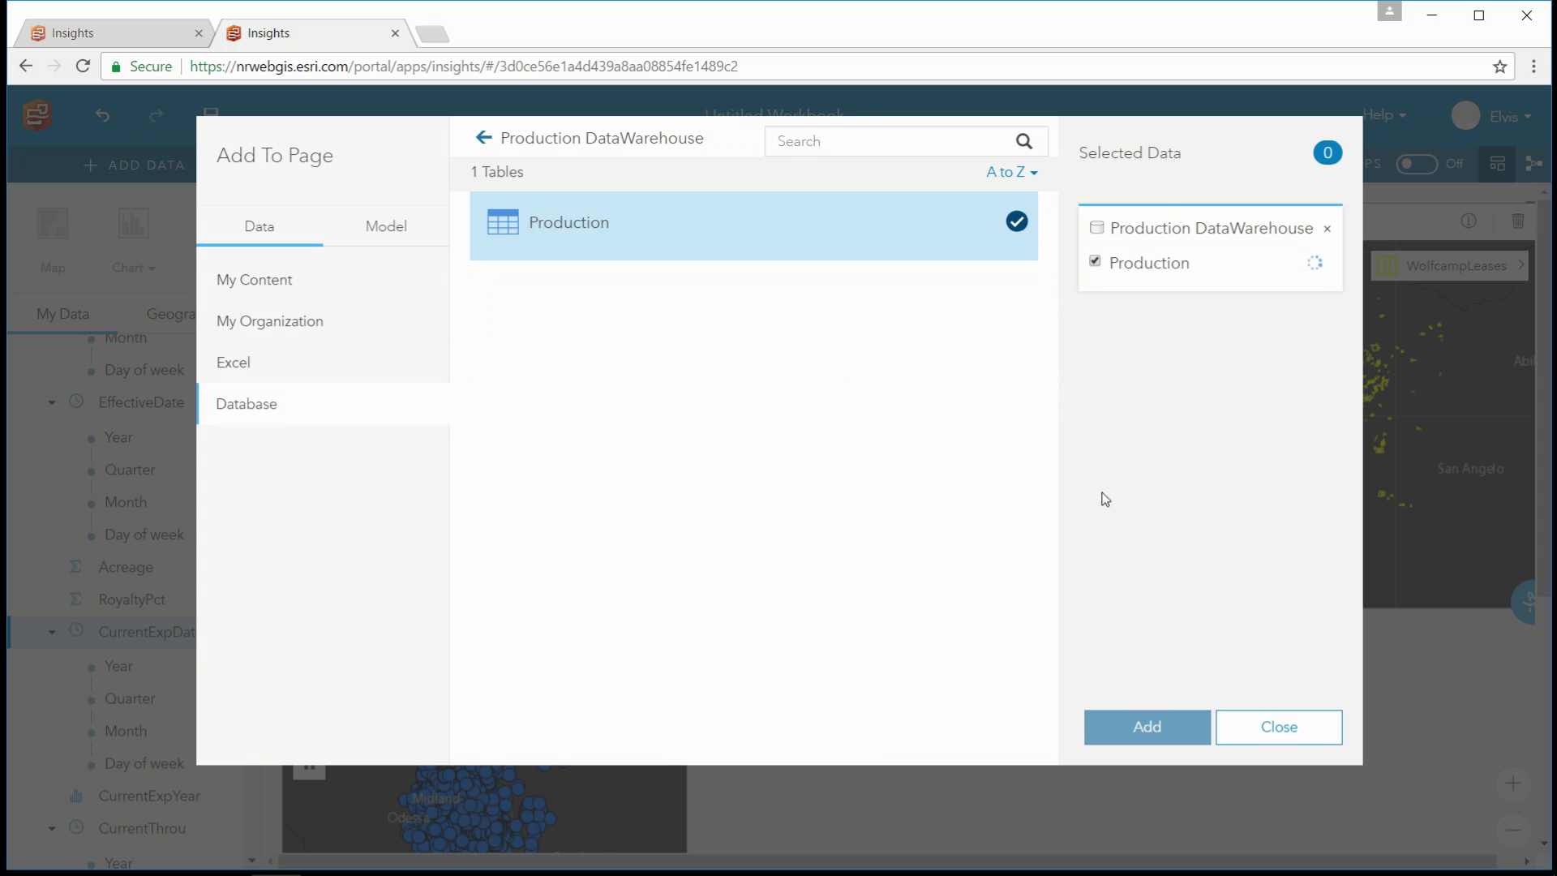
left_click(1128, 734)
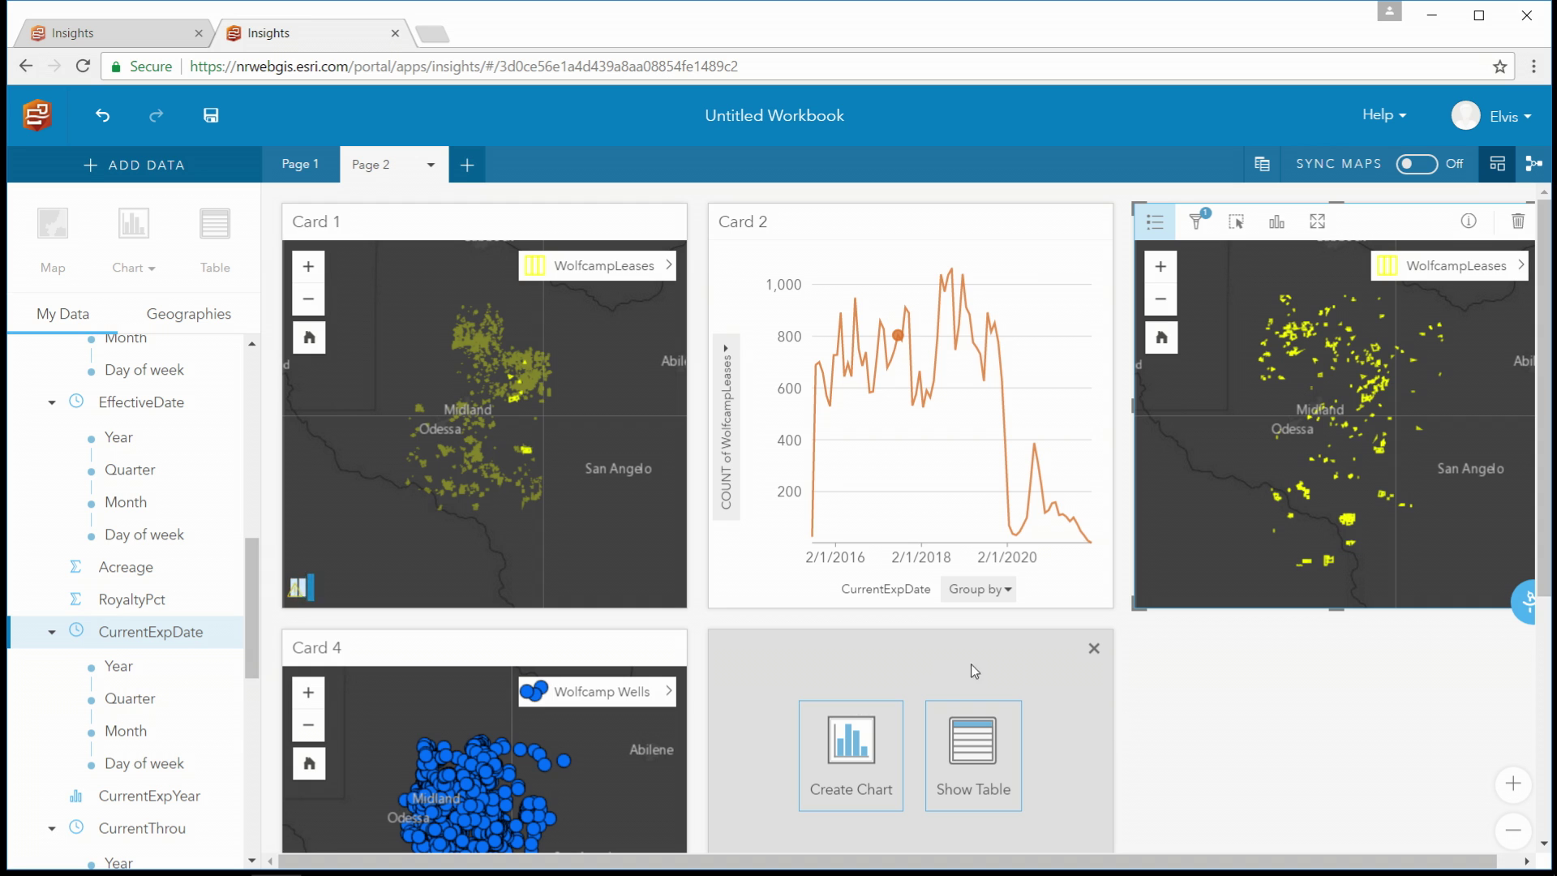
- Dismiss the empty drop card and move the Wolfcamp Wells map to the top-left slot
left_click(1094, 648)
left_click_drag(595, 645, 596, 232)
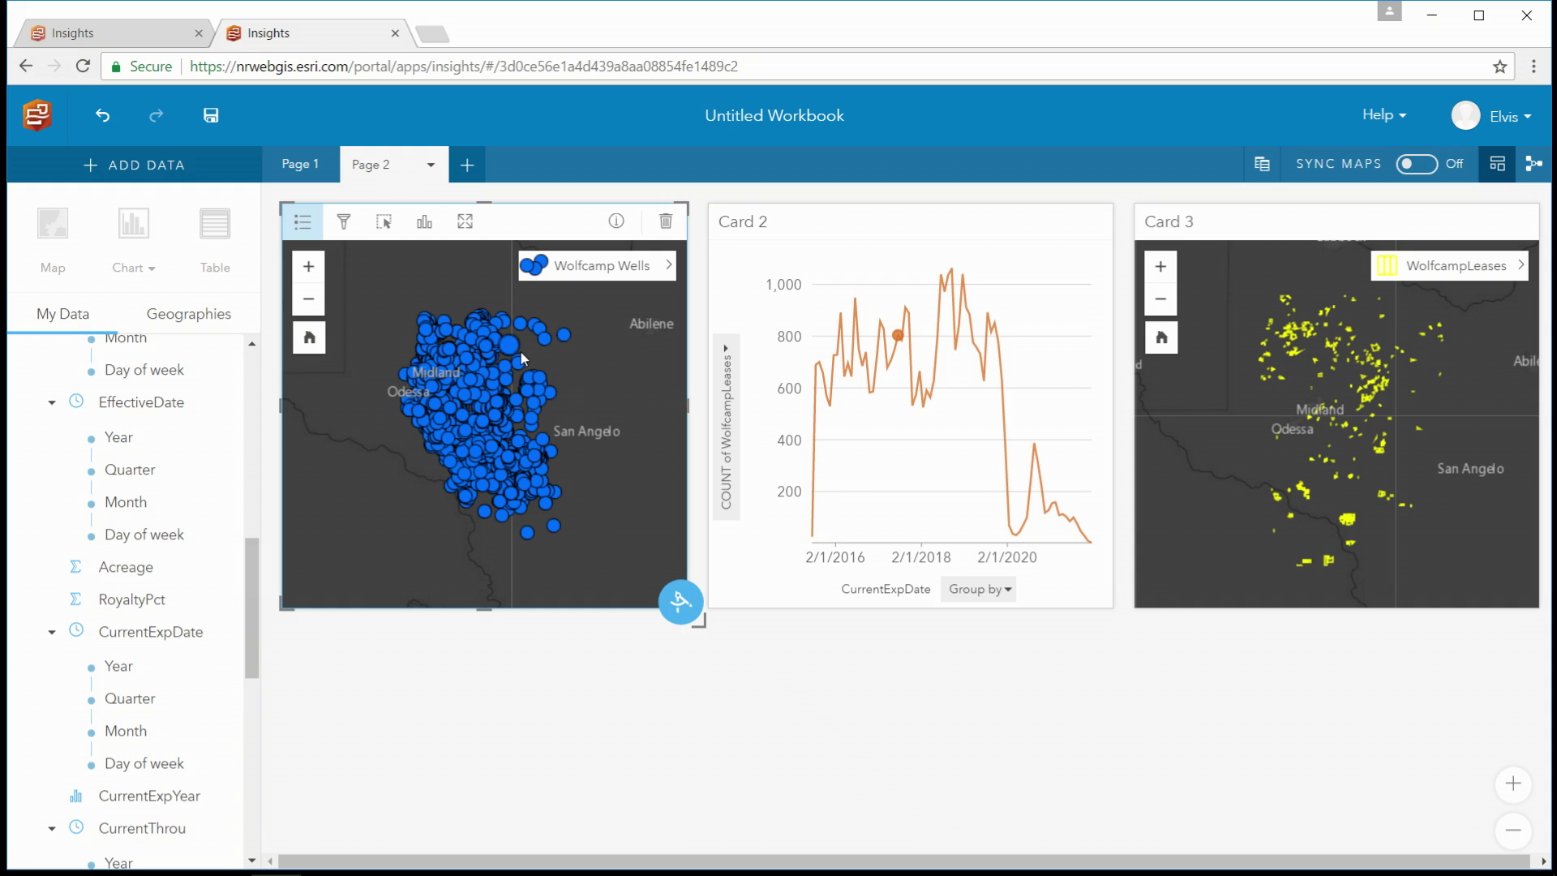
left_click_drag(249, 629, 250, 443)
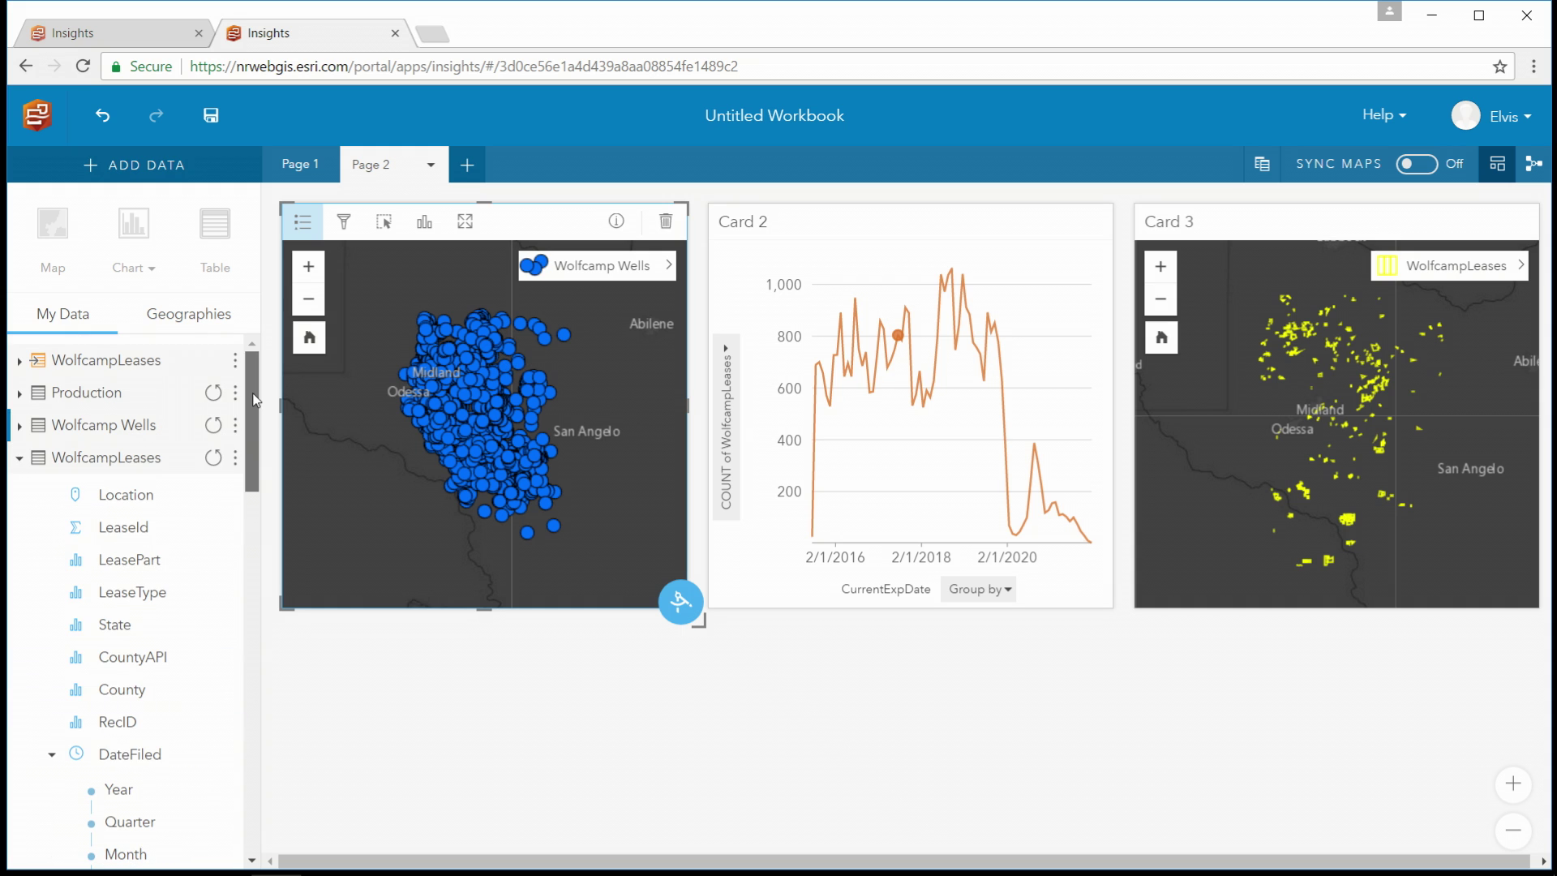
- Enable location on Production using Geography, matching its API field to the Wolfcamp Wells level
left_click(20, 458)
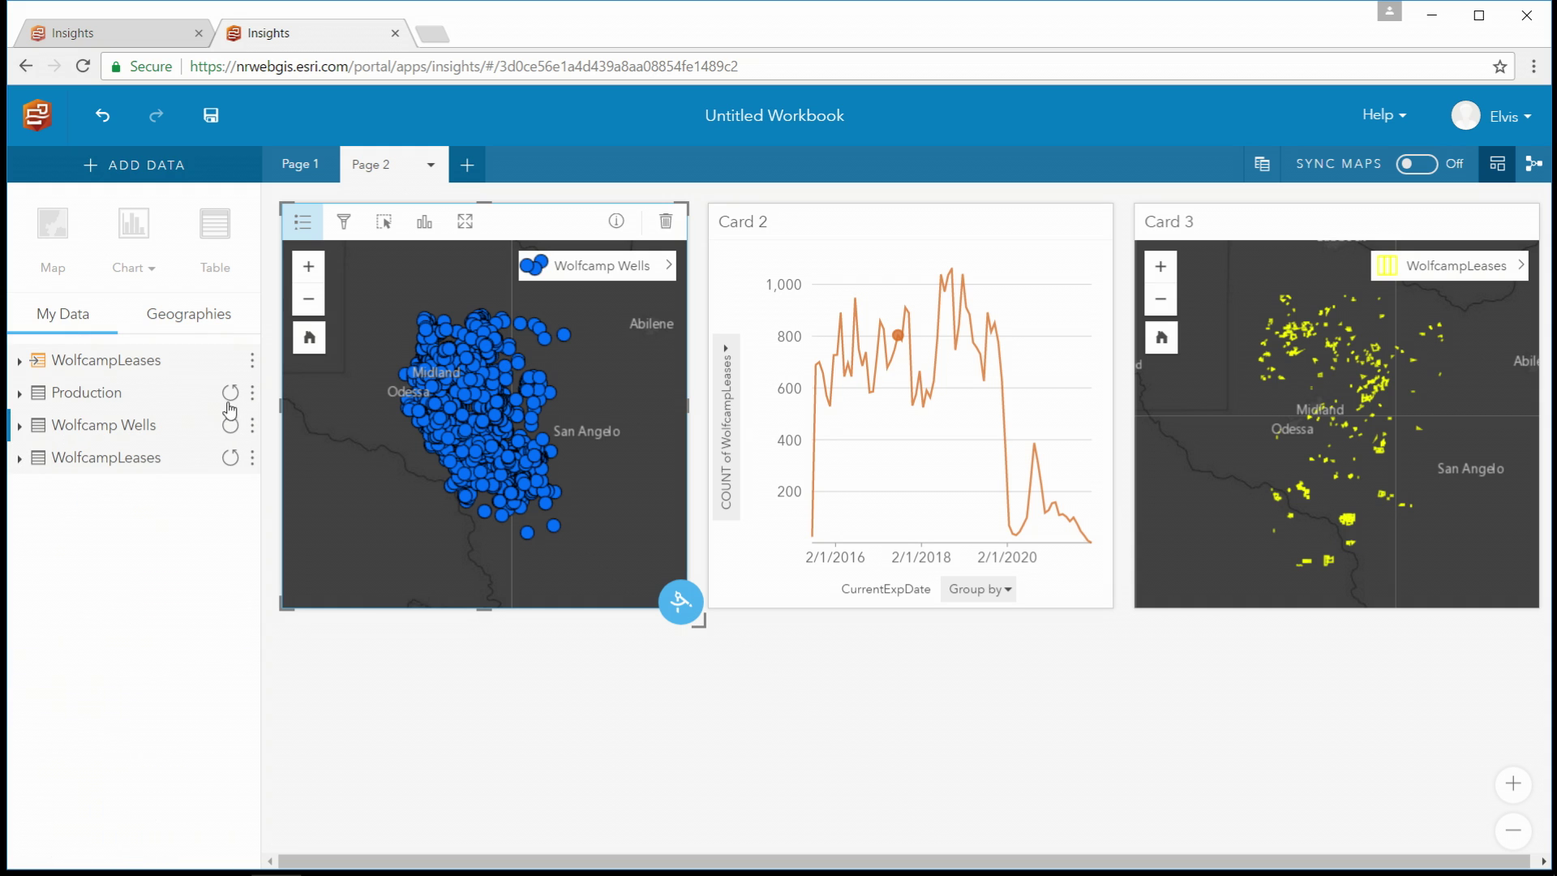
left_click(251, 394)
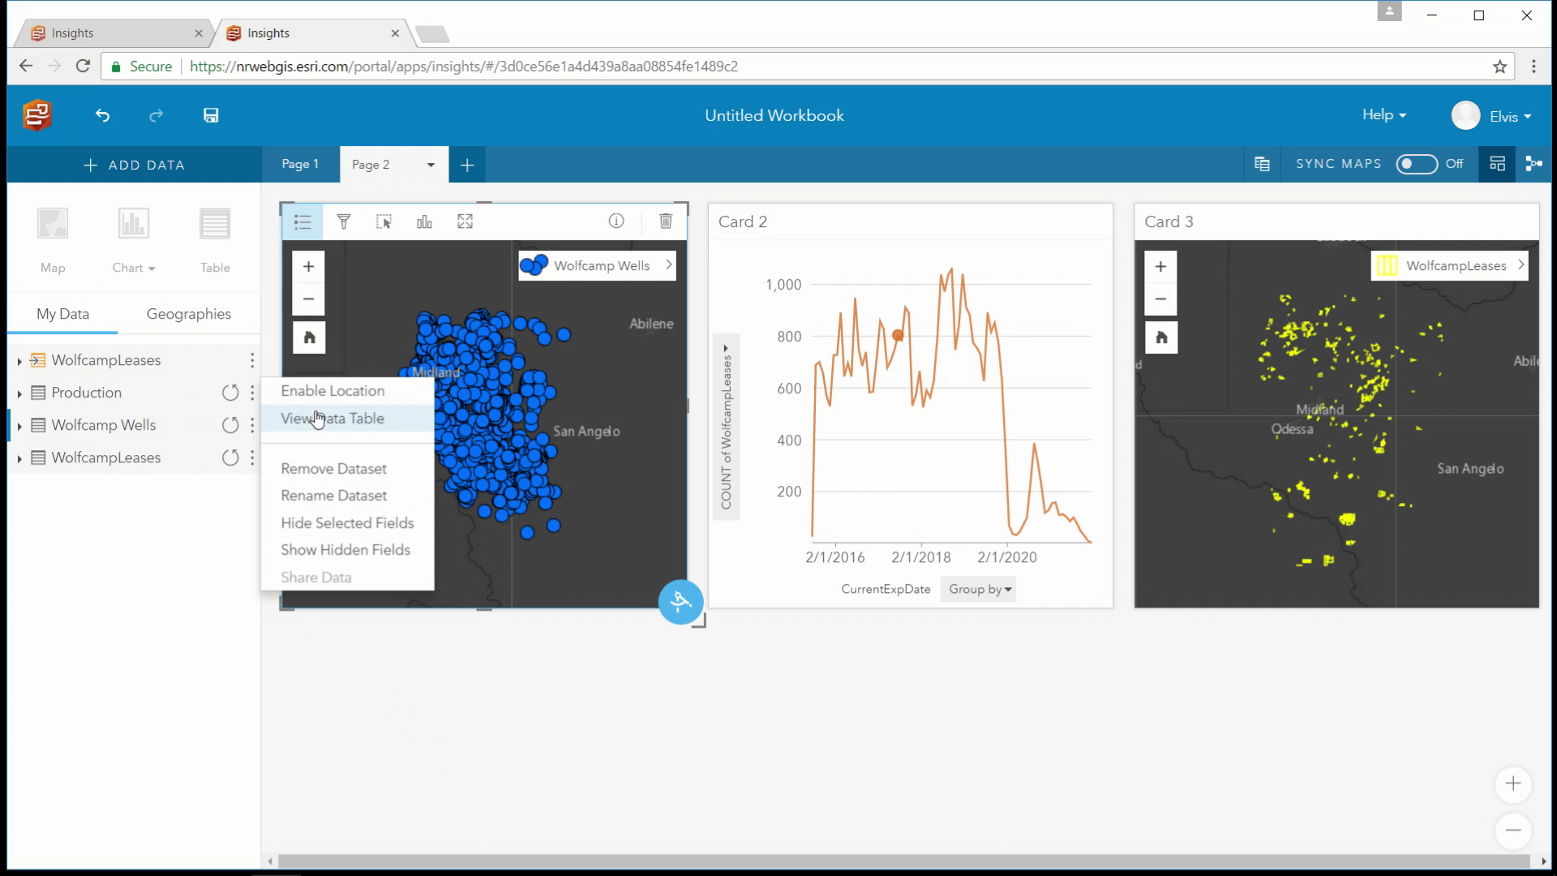
left_click(355, 396)
left_click(446, 490)
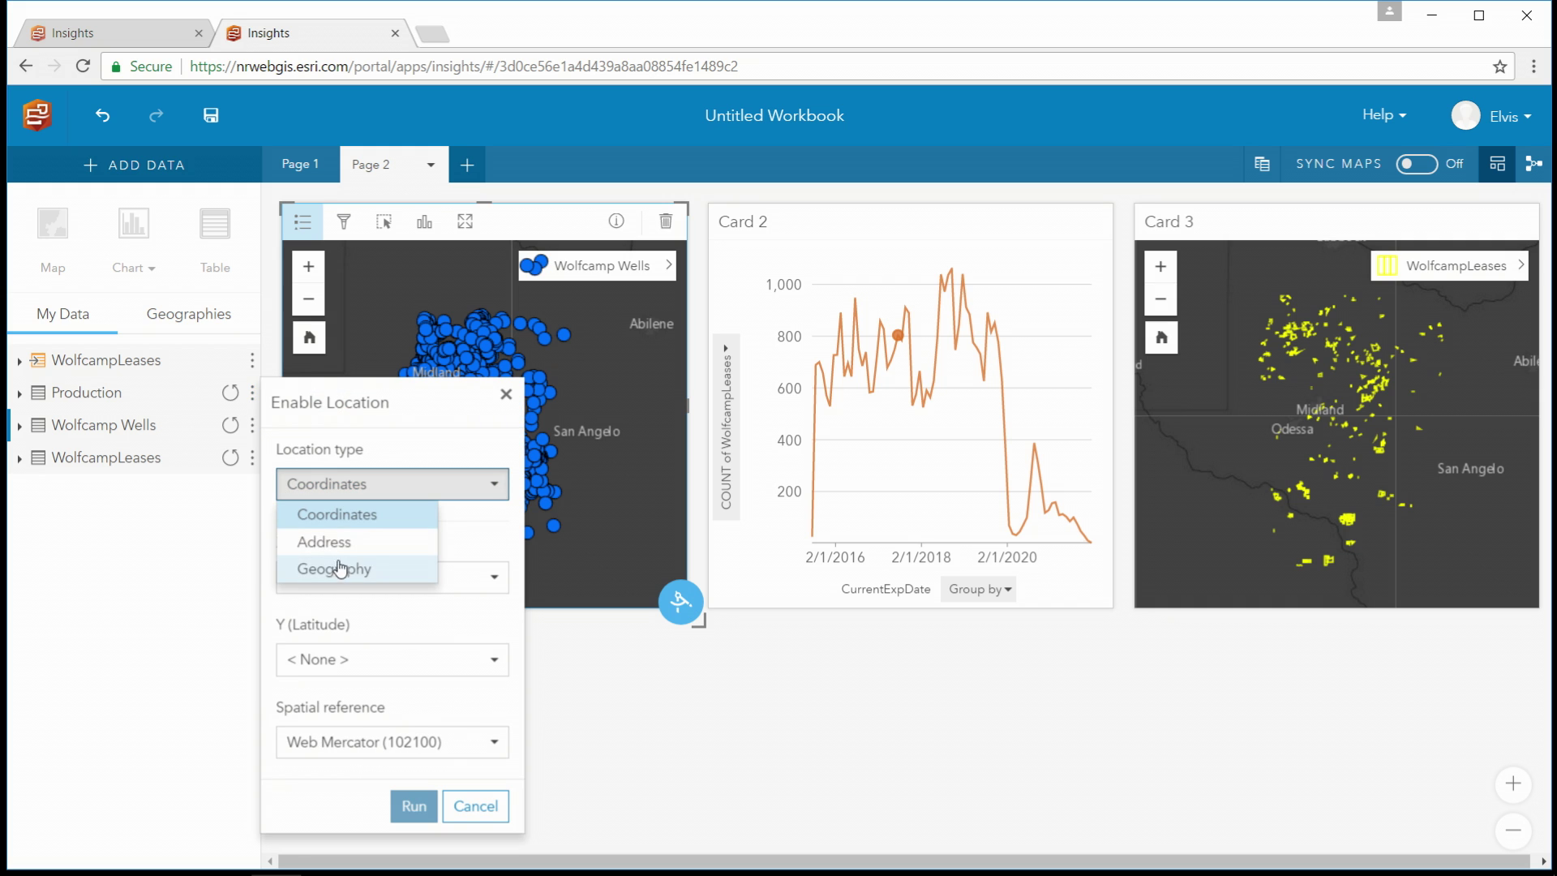
left_click(336, 573)
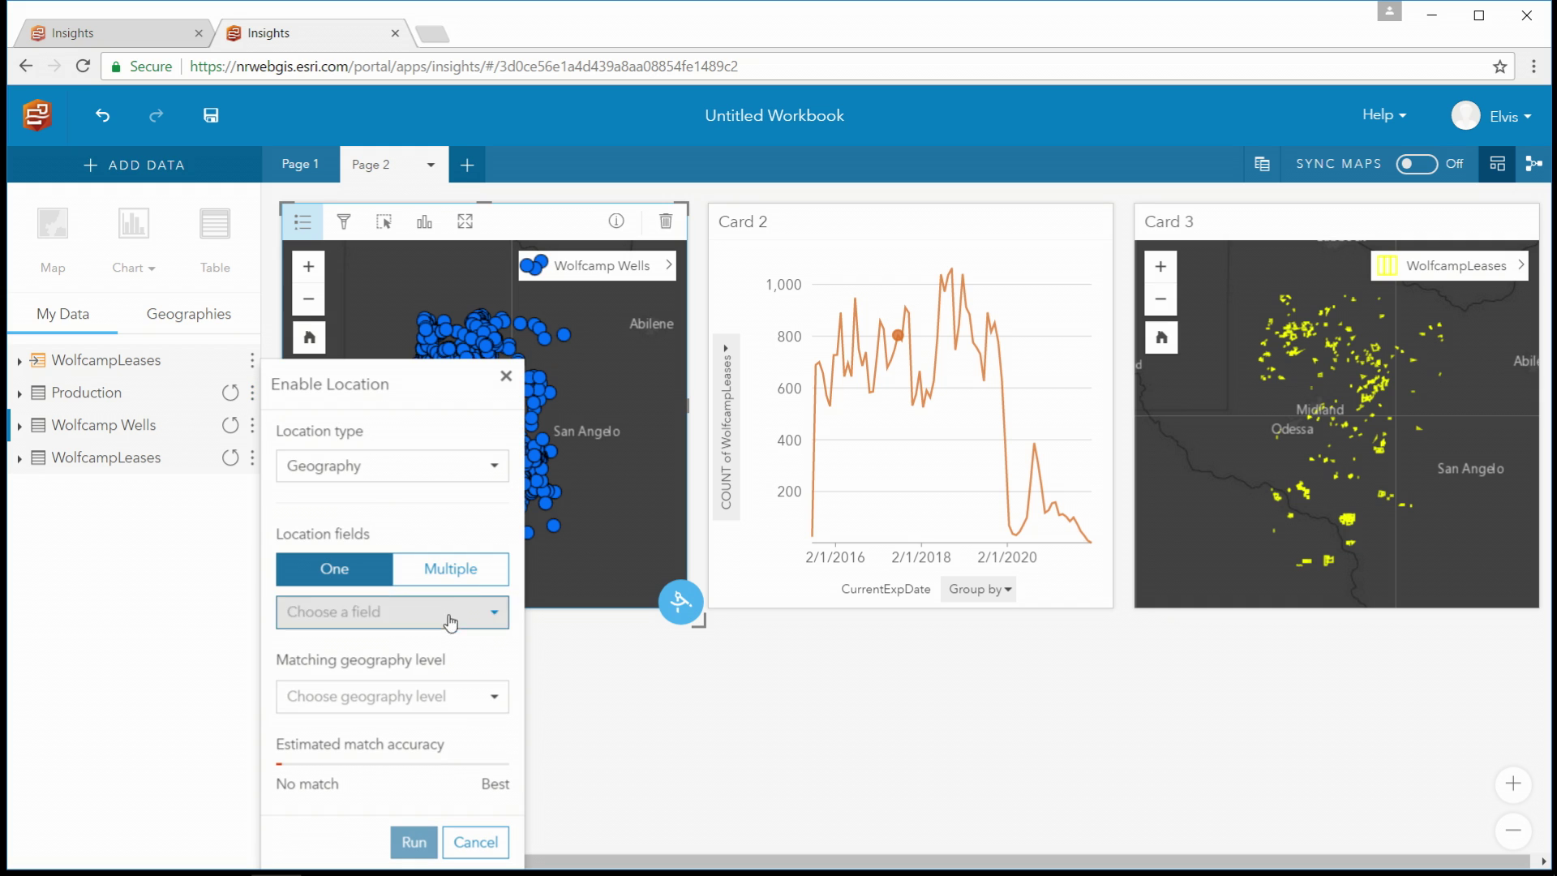
left_click(490, 618)
scroll(349, 523, "down", 3)
left_click(349, 523)
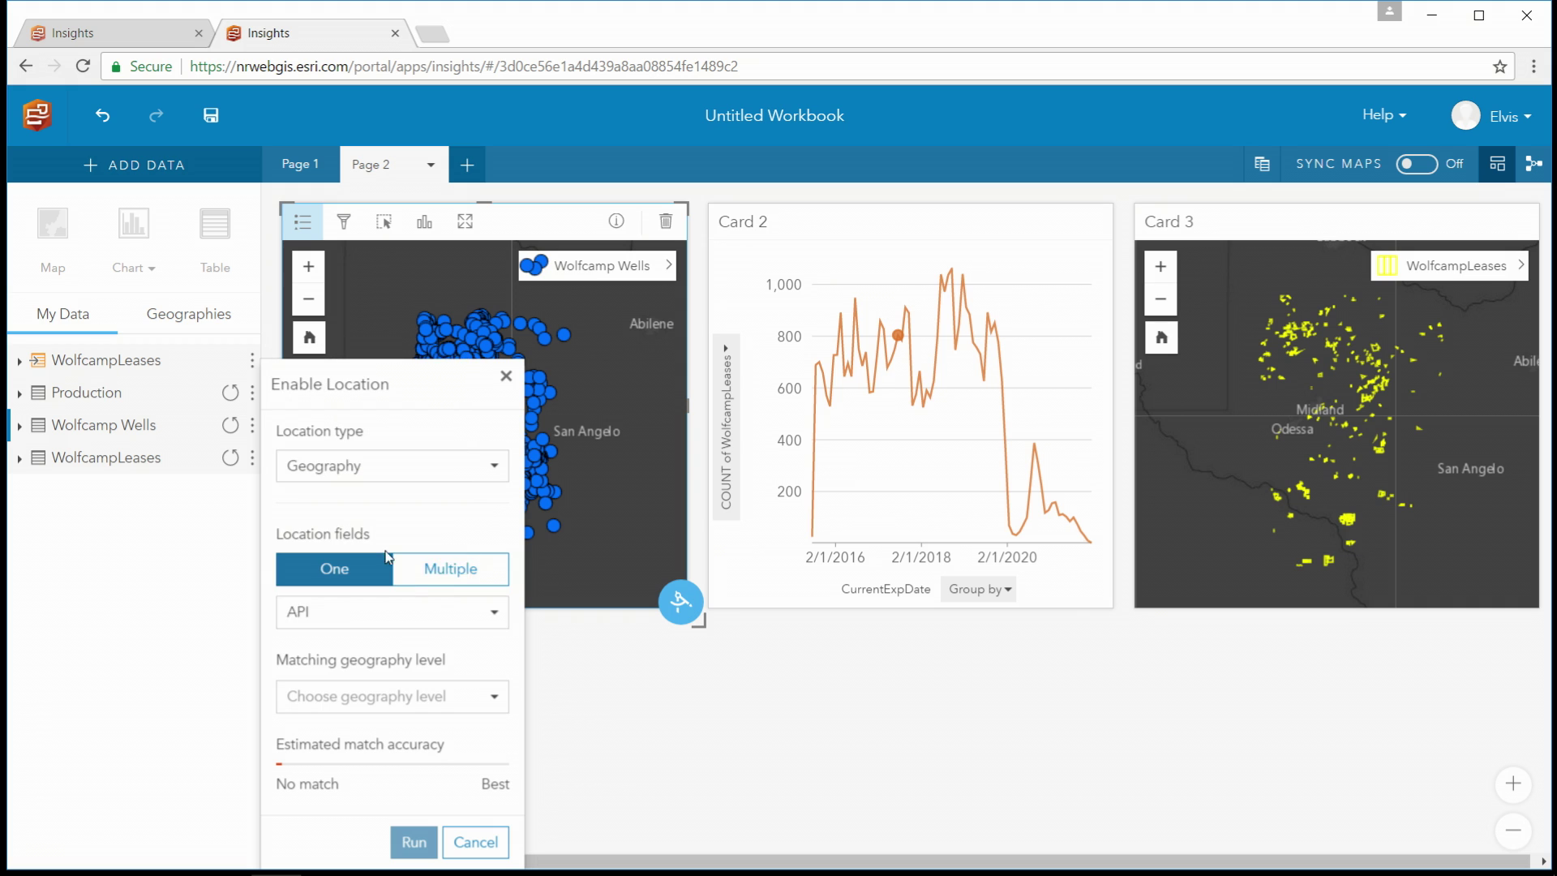
left_click(485, 696)
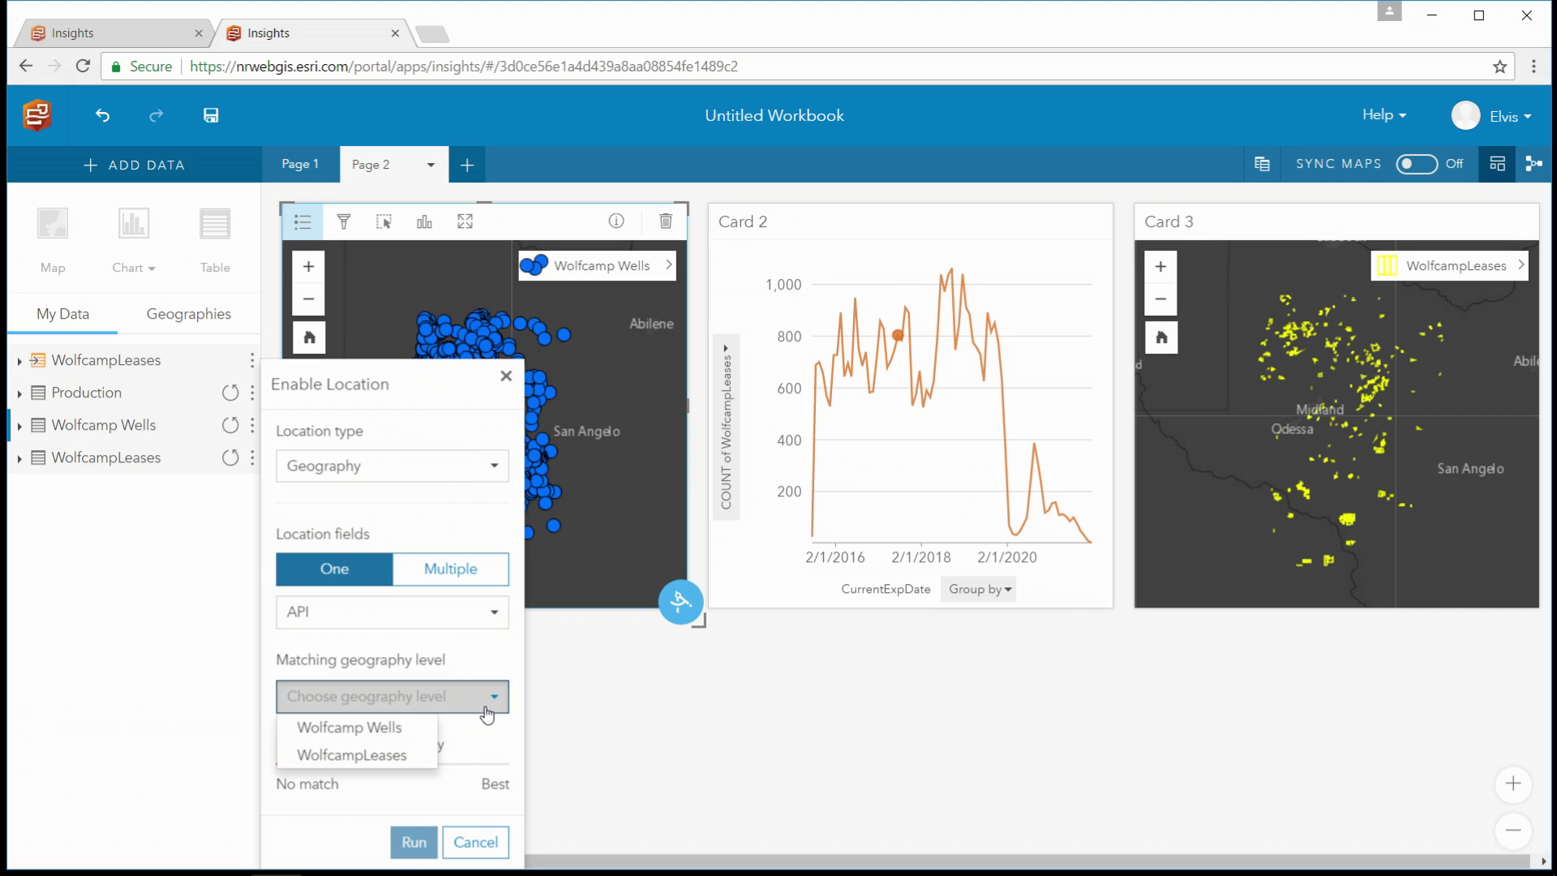
left_click(324, 726)
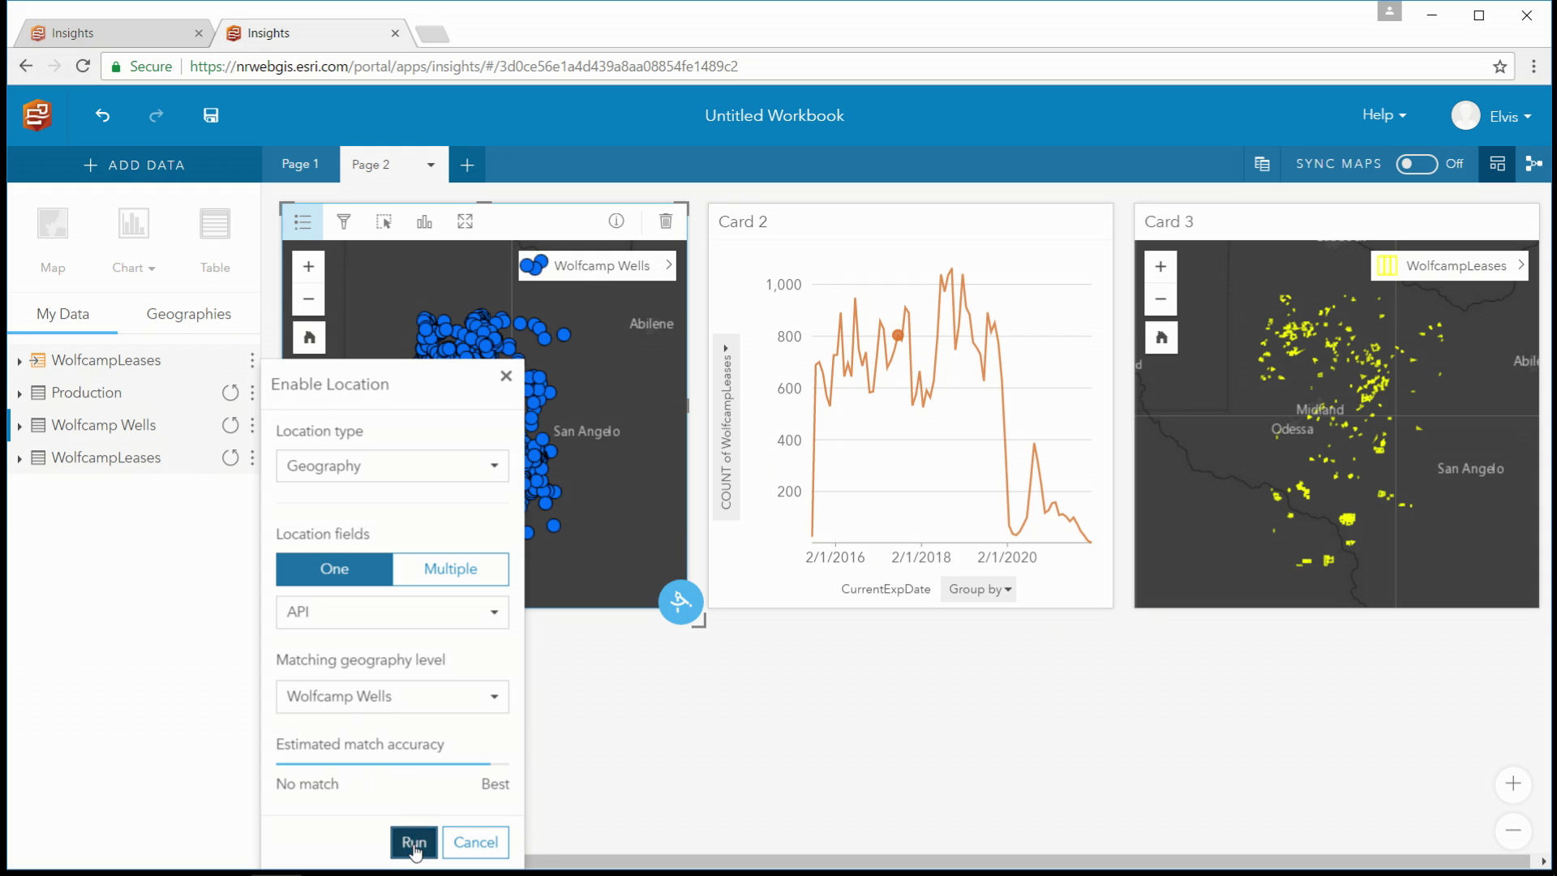
left_click(412, 840)
left_click(667, 265)
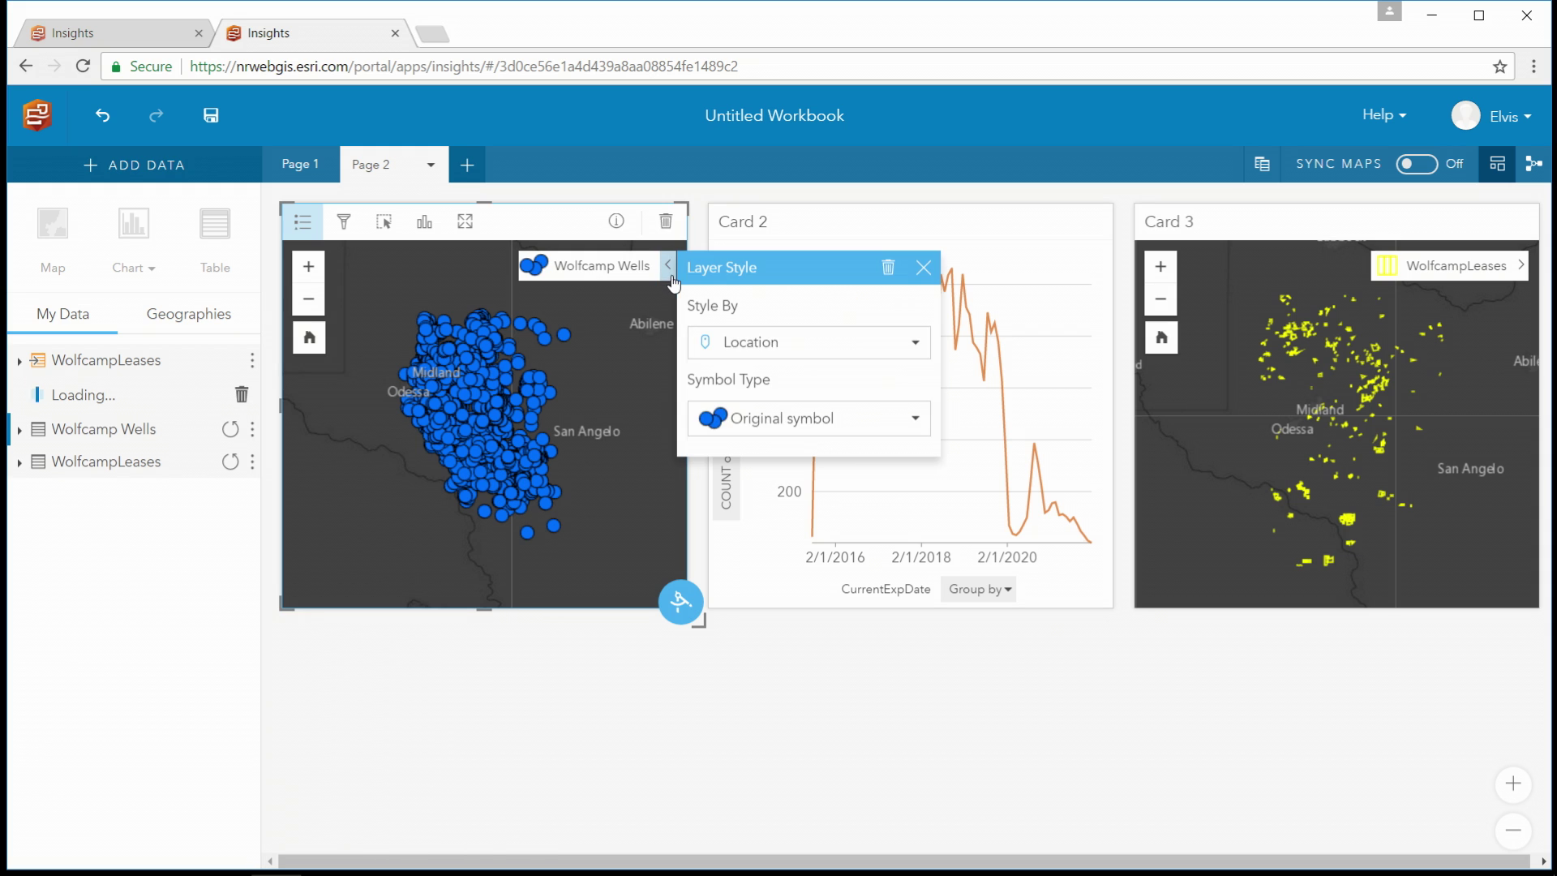
- Replace the Wolfcamp Wells layer with Production wells sized by First 12 Month Oil
left_click(888, 269)
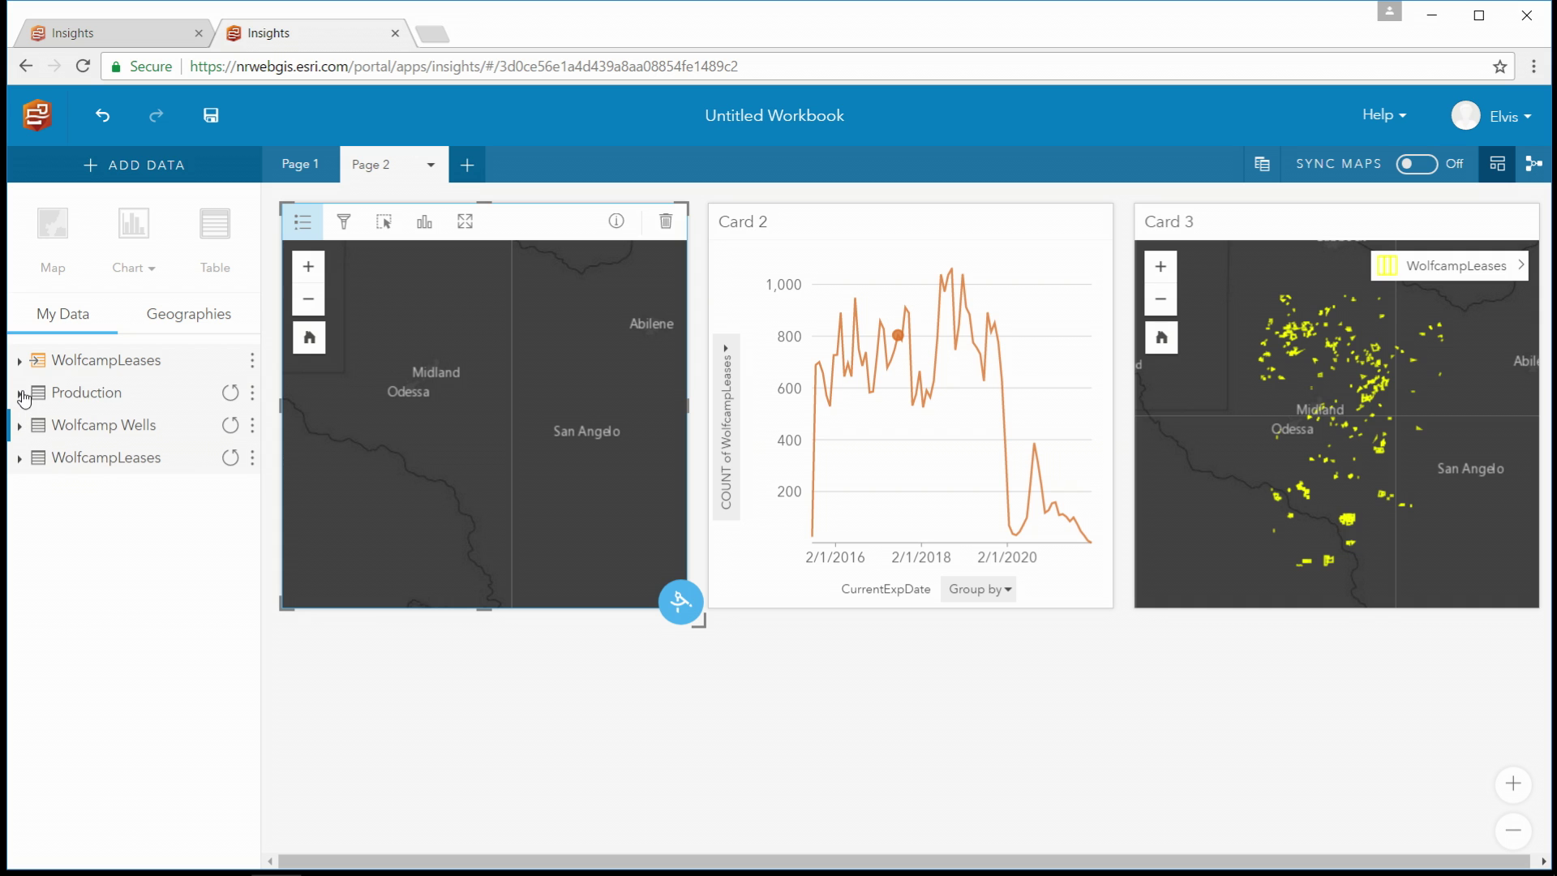
left_click(19, 393)
scroll(253, 641, "down", 3)
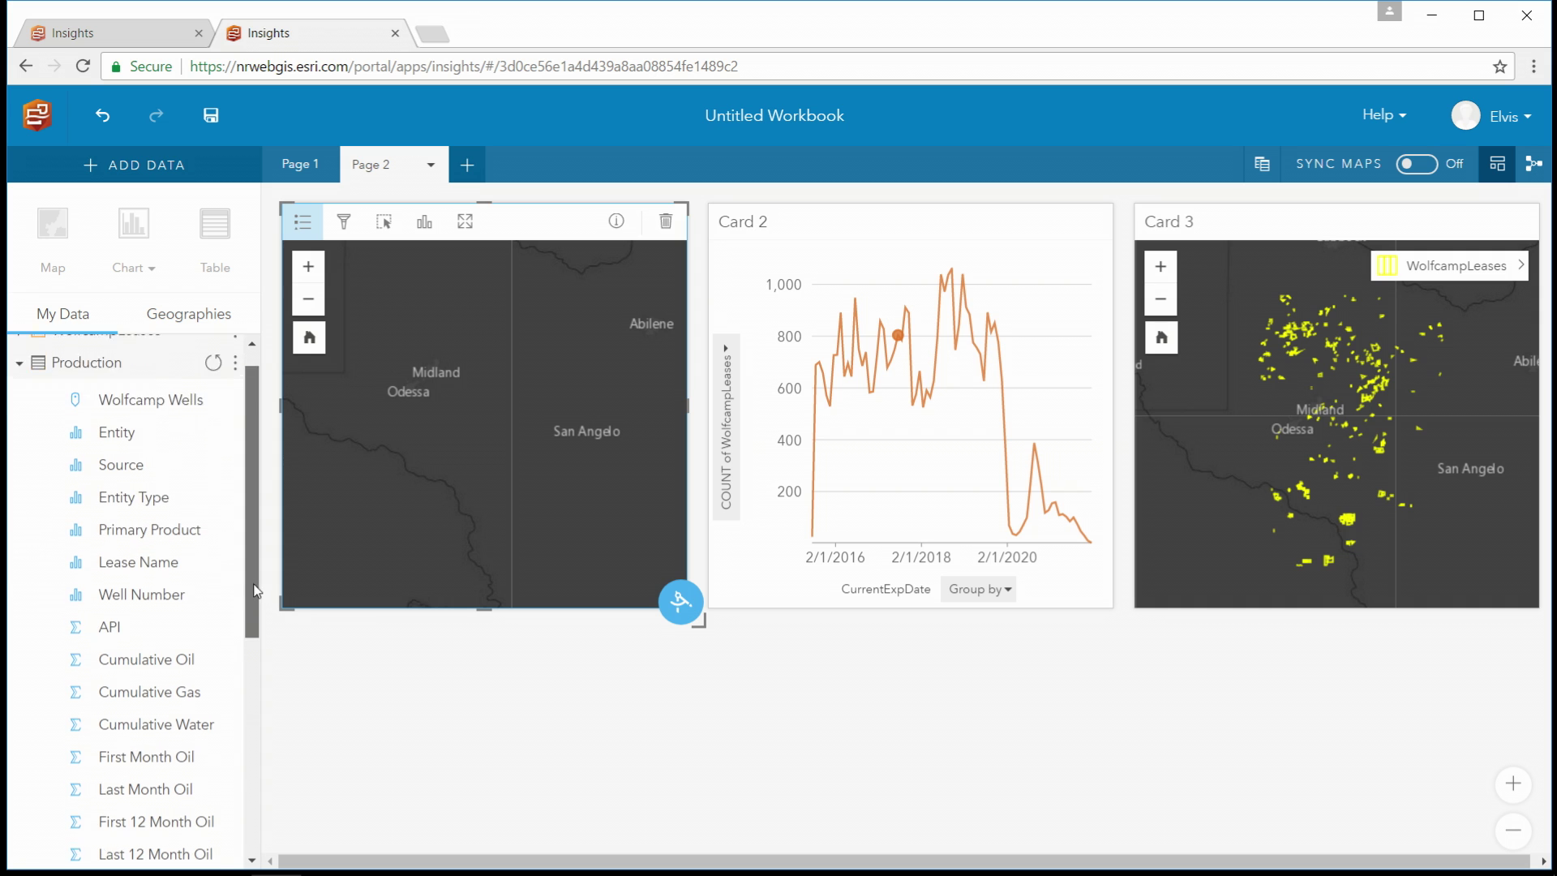
scroll(256, 657, "down", 1)
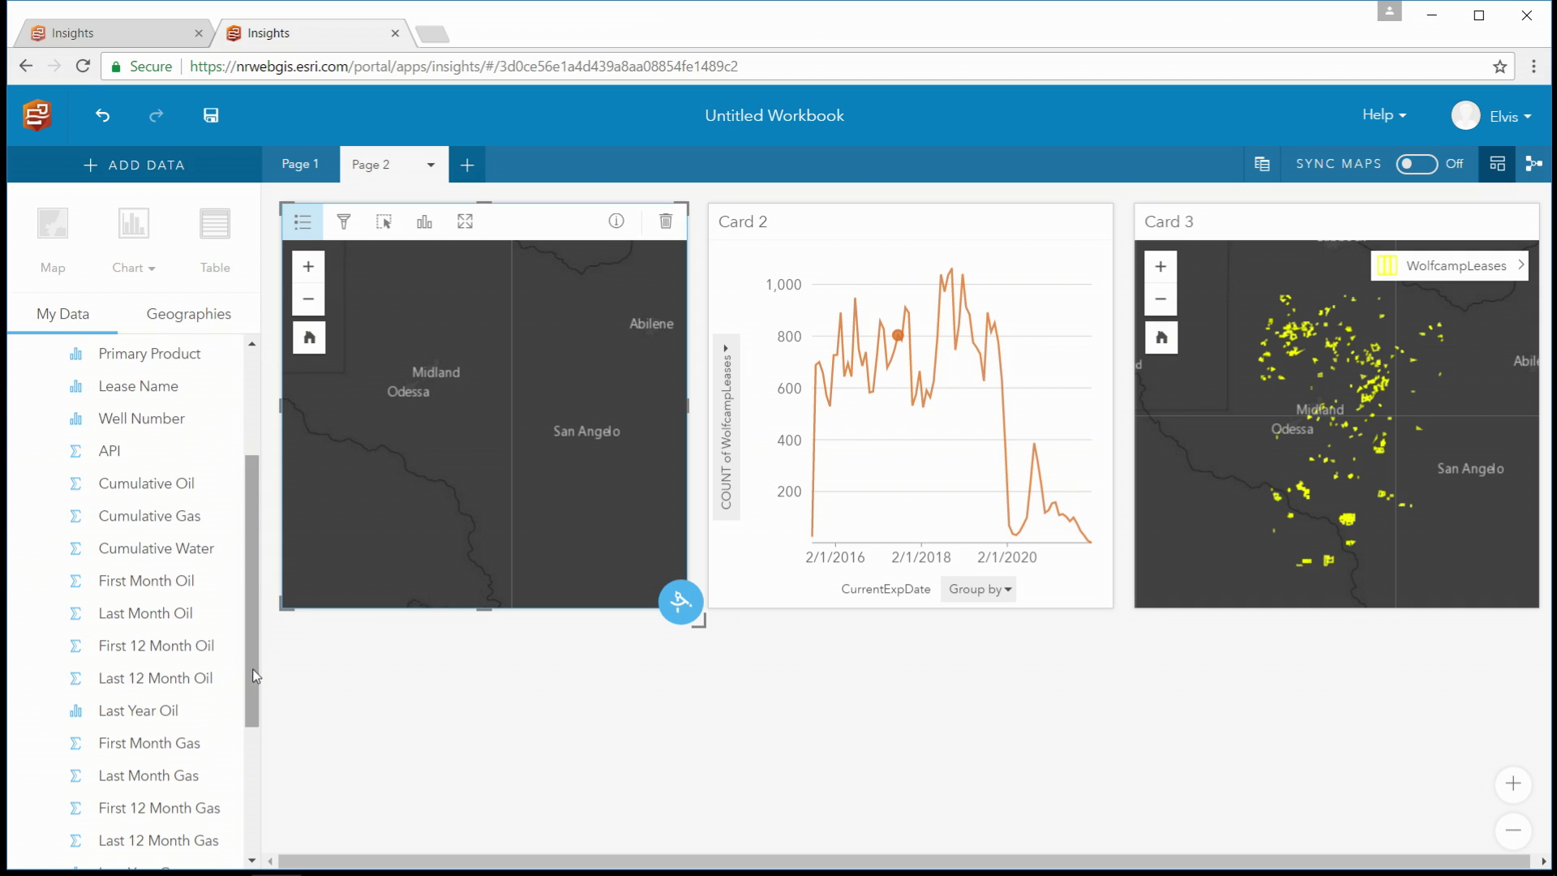
left_click(24, 649)
left_click_drag(27, 652, 480, 394)
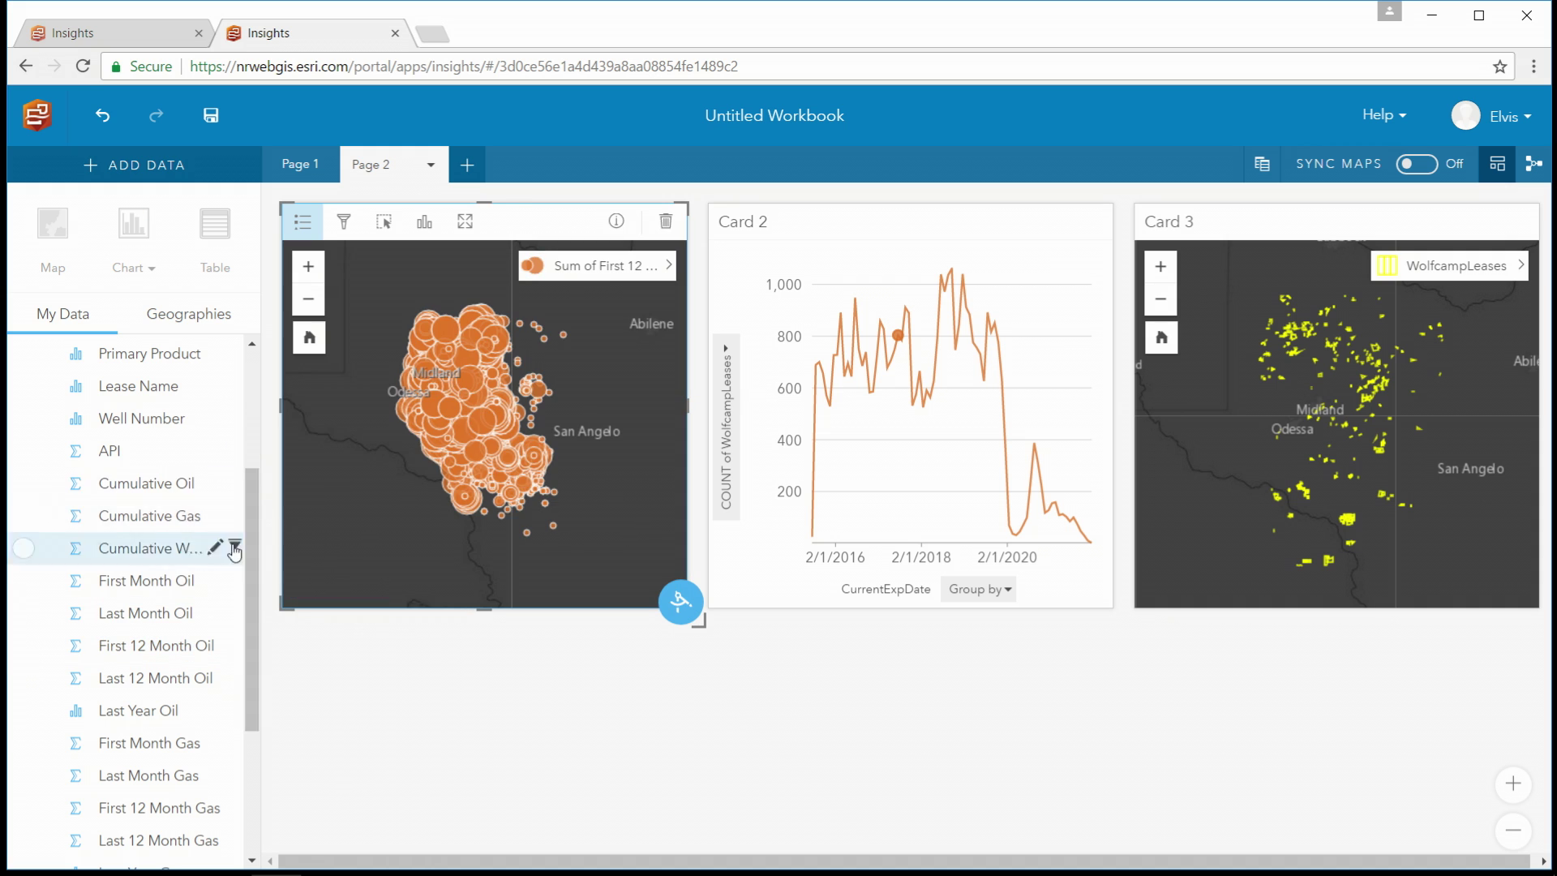
- Place a First 12 Month Oil histogram mid-page and map its higher bins onto the leases map
left_click(24, 646)
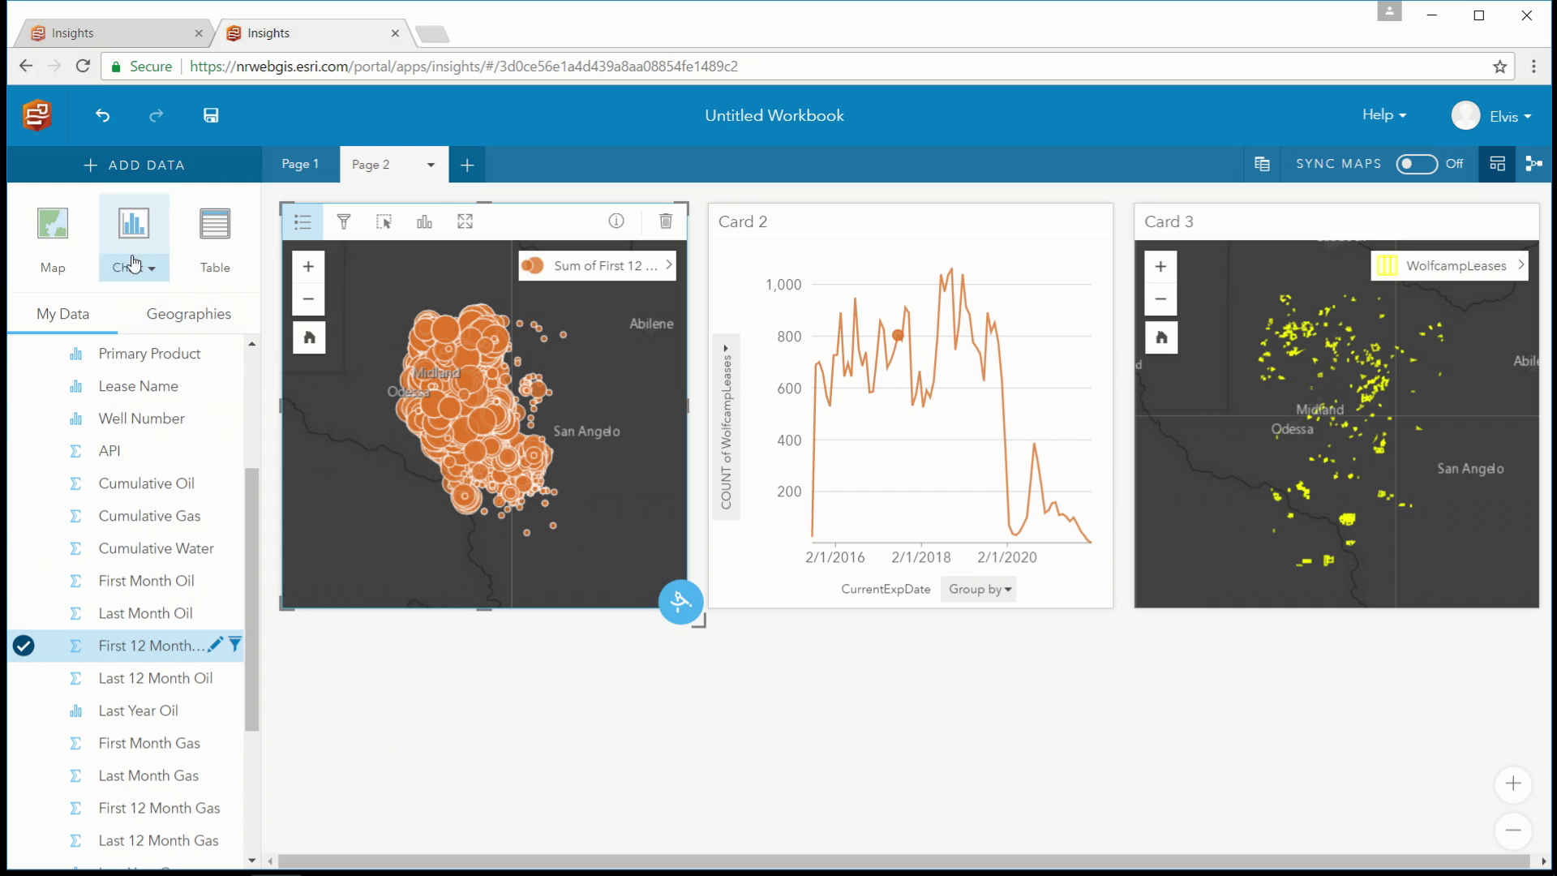
left_click(136, 268)
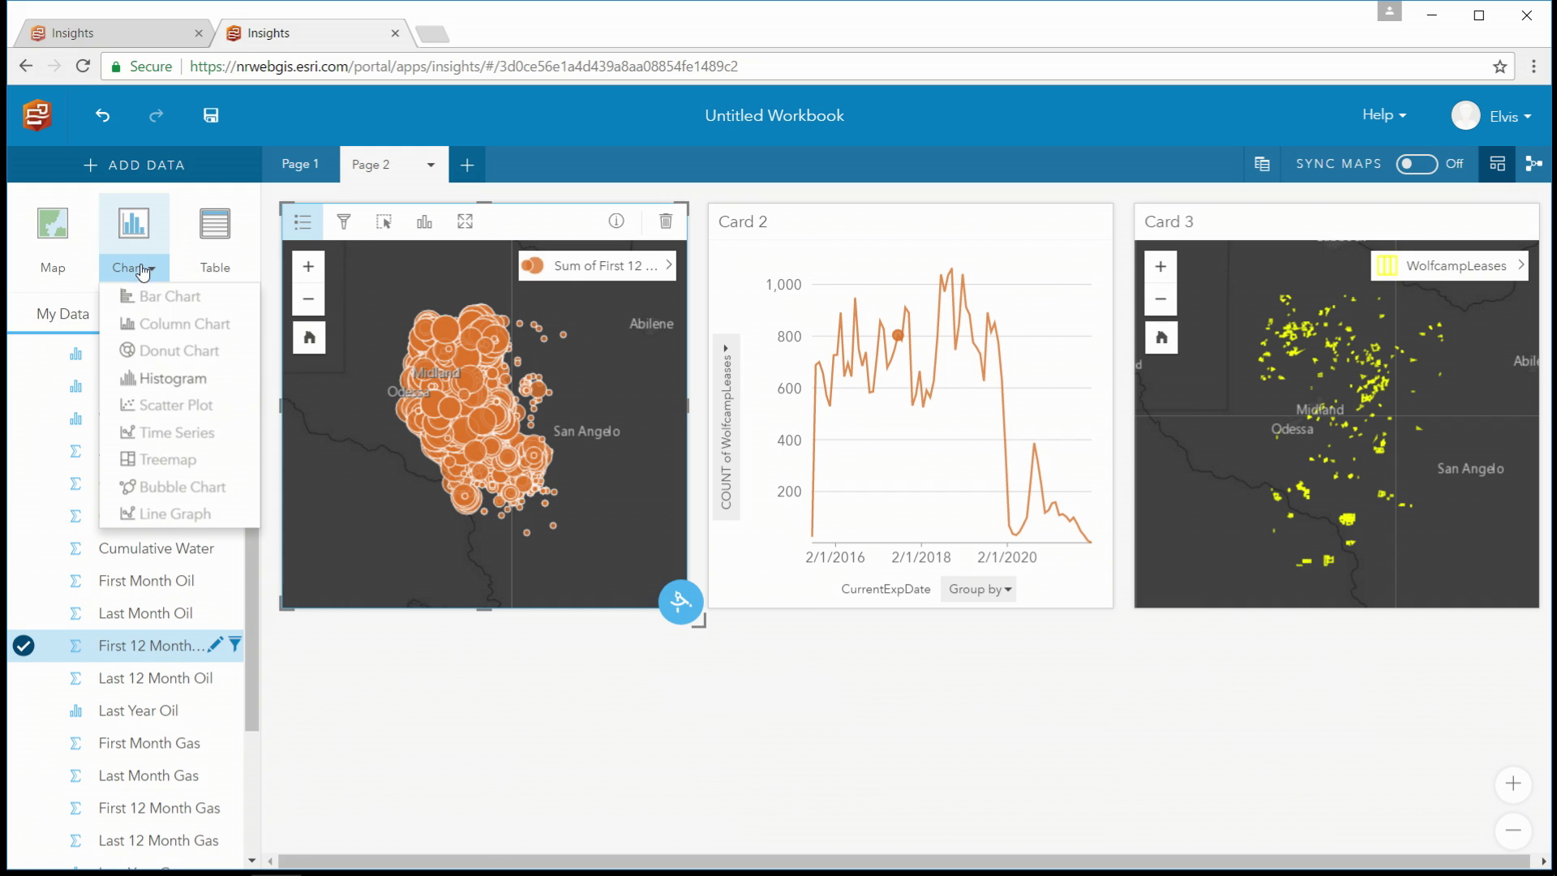
left_click(173, 379)
left_click_drag(551, 652, 988, 226)
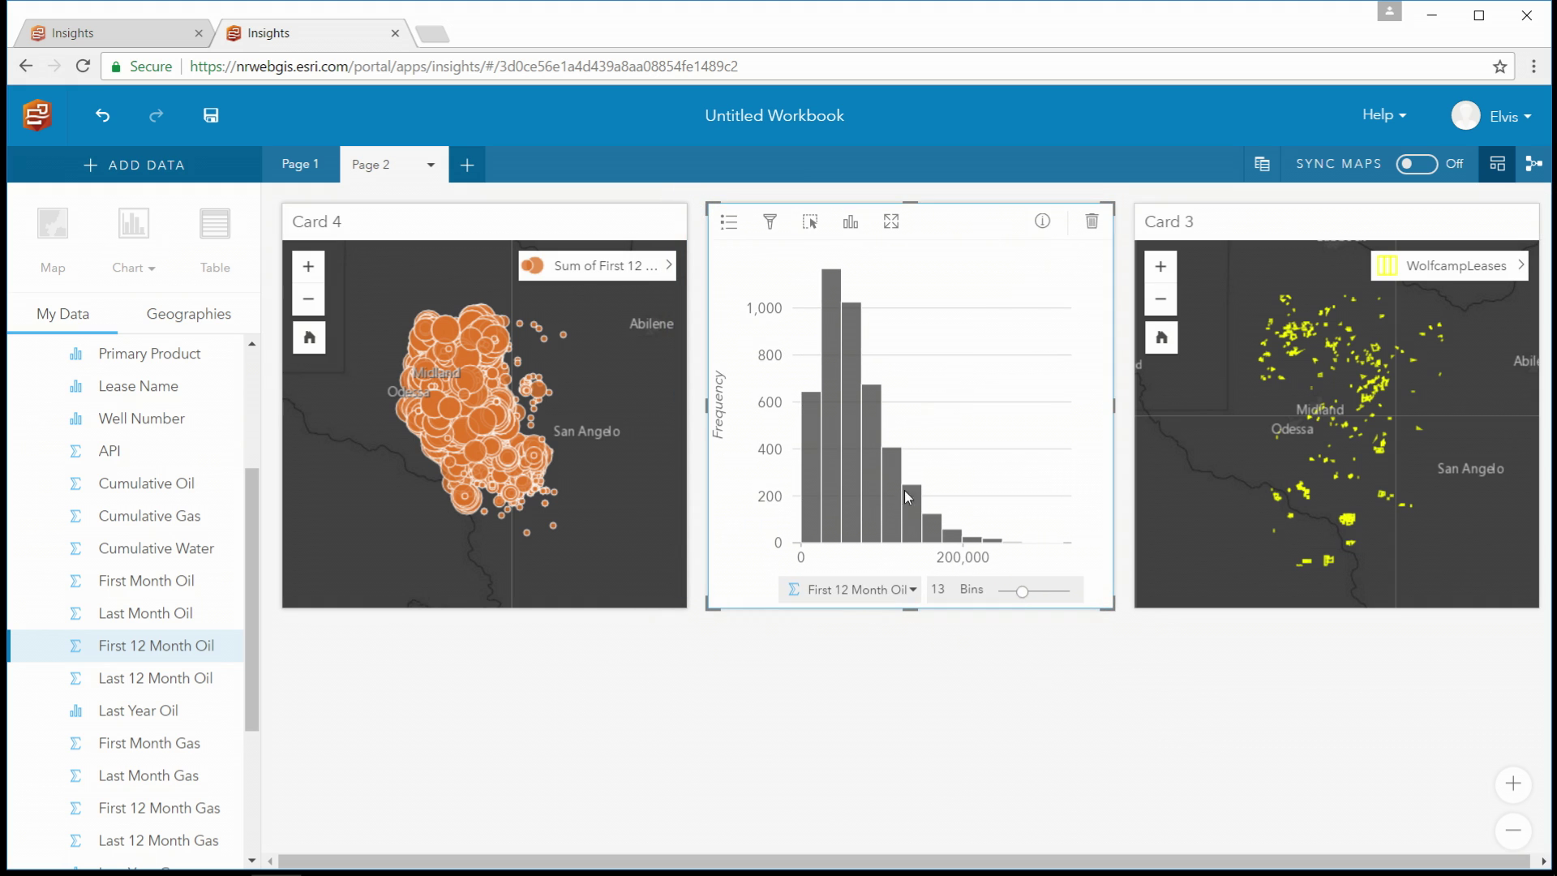
left_click_drag(903, 533, 994, 544)
left_click_drag(484, 378, 1323, 411)
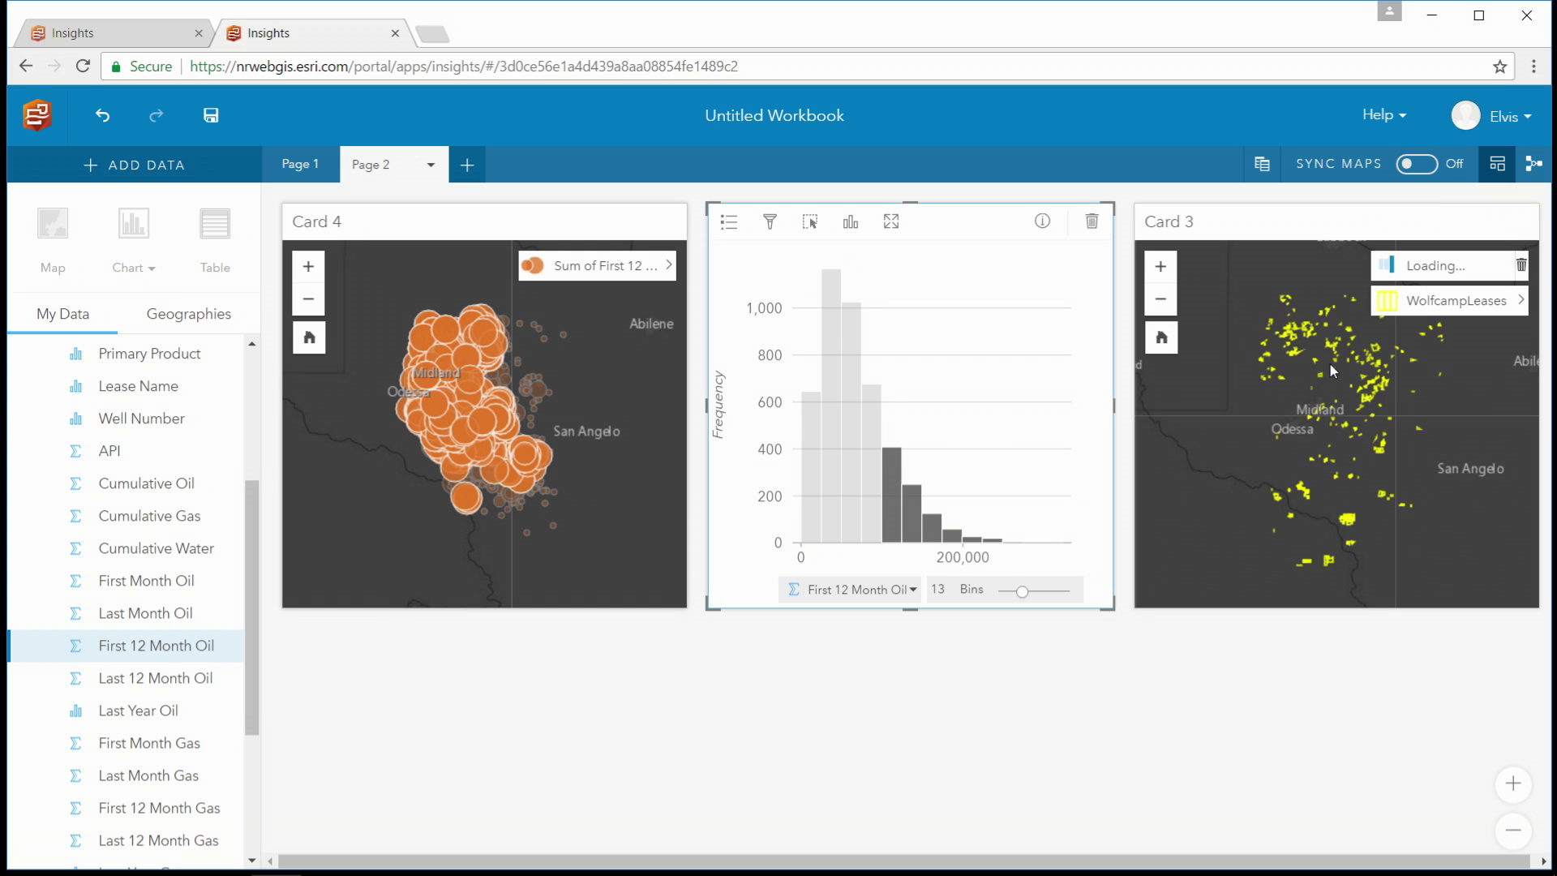